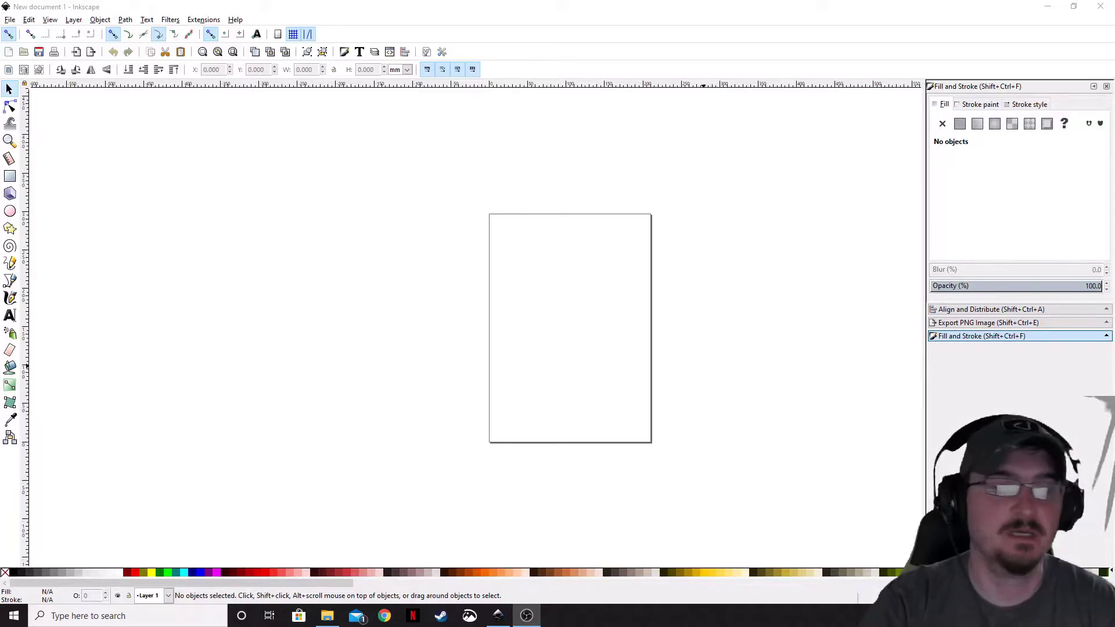
Hide the page border in Document Properties
left_click(10, 19)
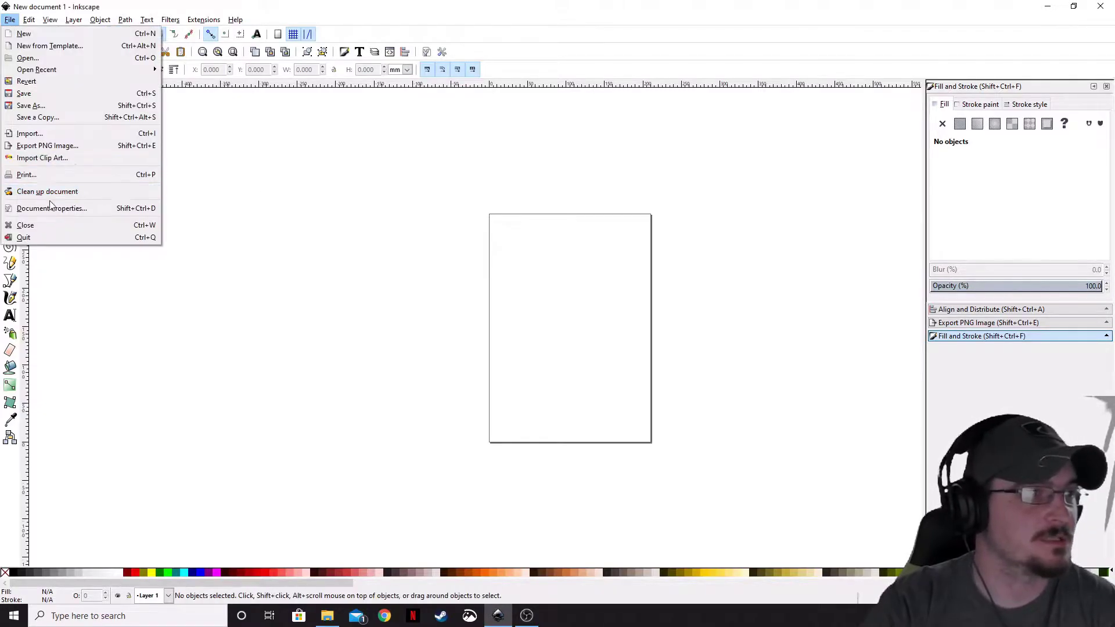
left_click(87, 208)
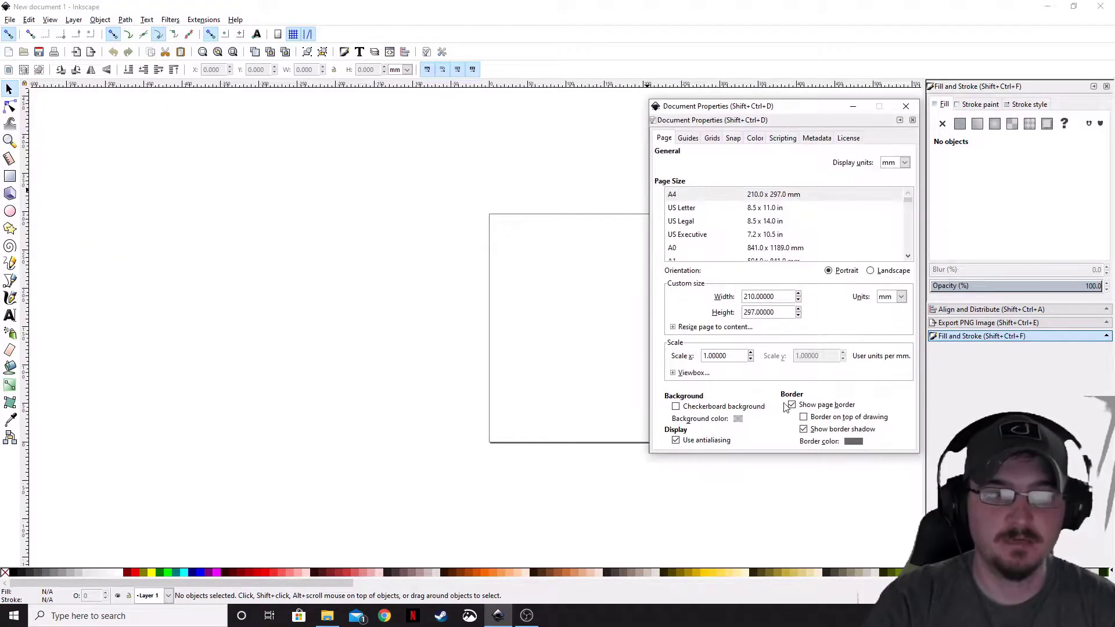
left_click(792, 405)
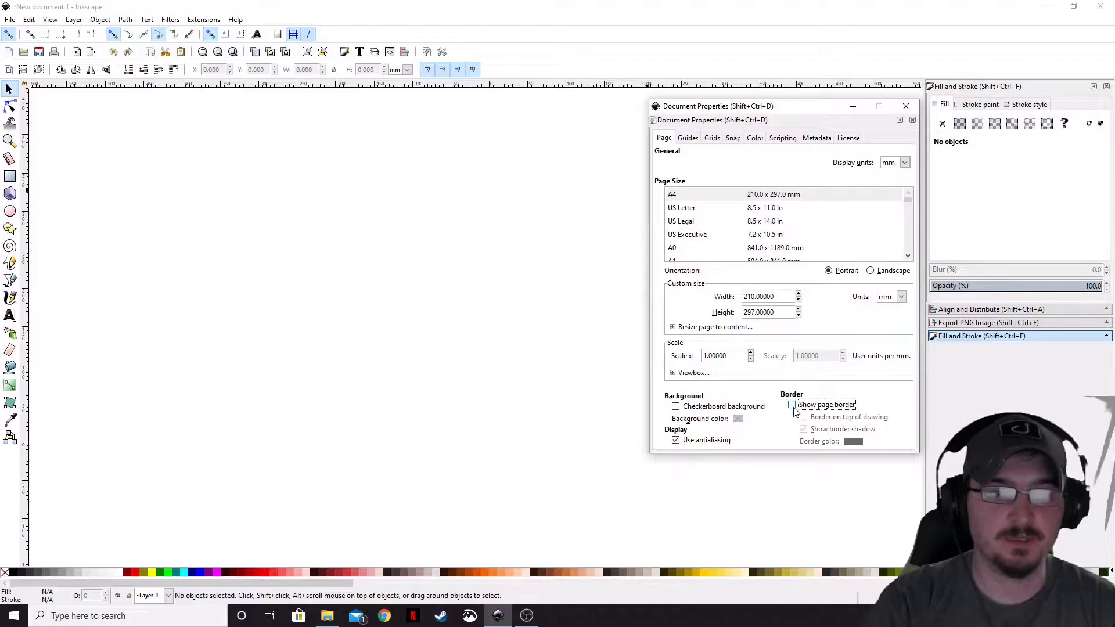
left_click(906, 107)
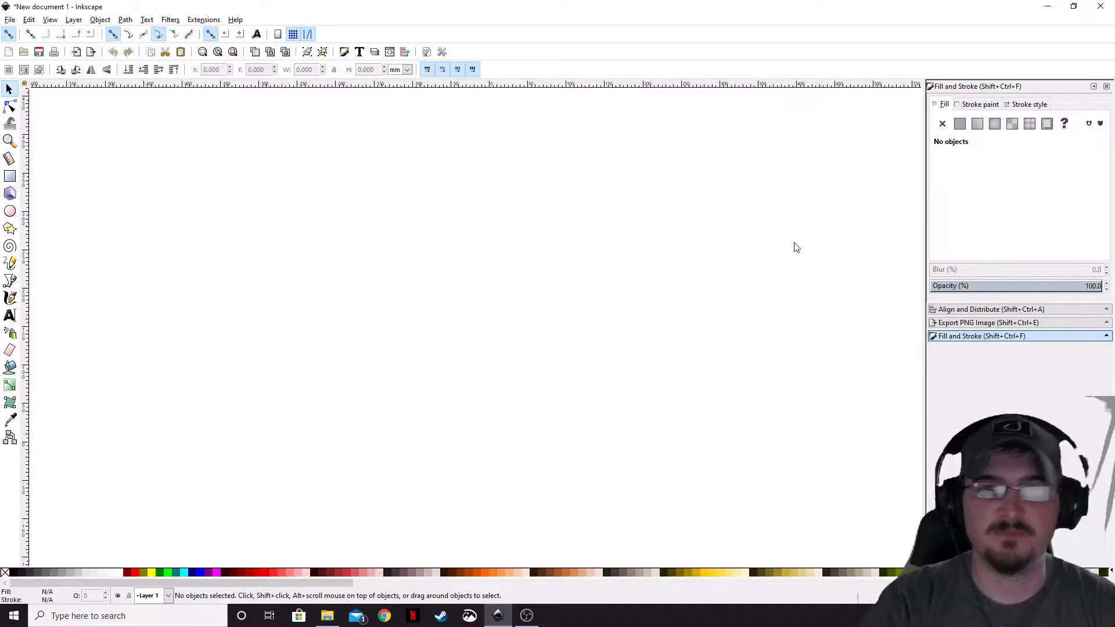
Zoom in and drag the scanned dome sketch onto the canvas as an embedded image
left_click(9, 20)
mouse_move(50, 20)
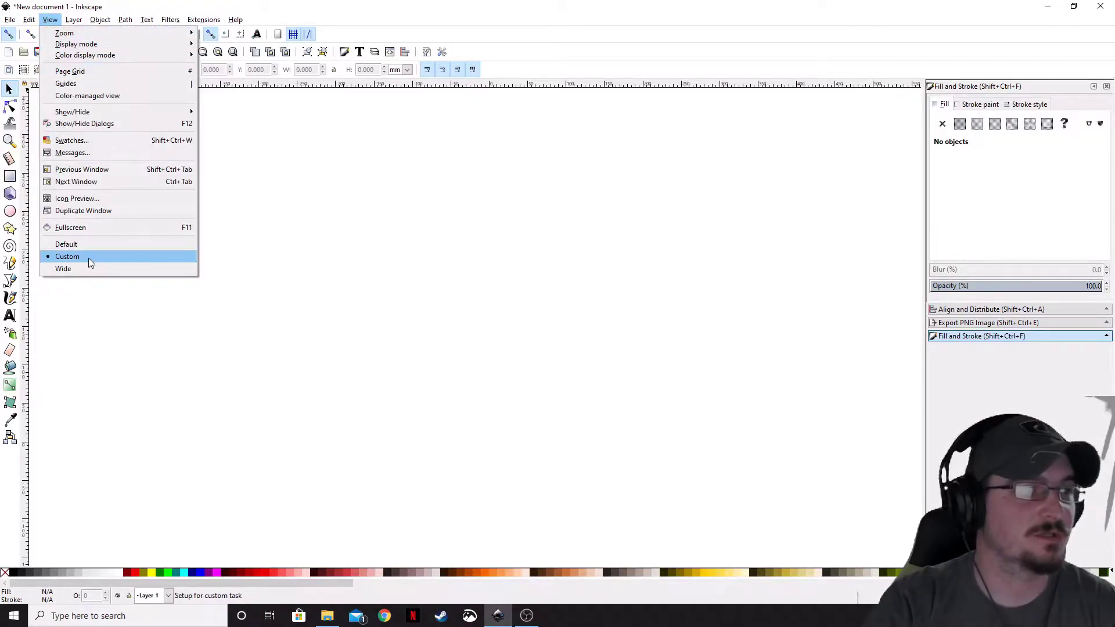
mouse_move(75, 34)
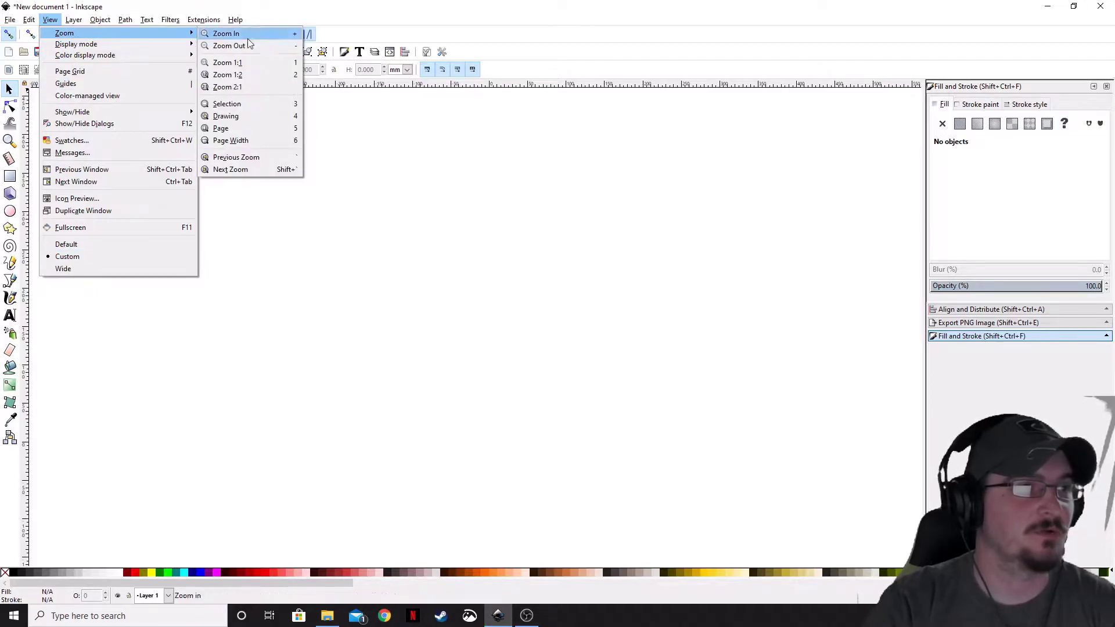
left_click(253, 74)
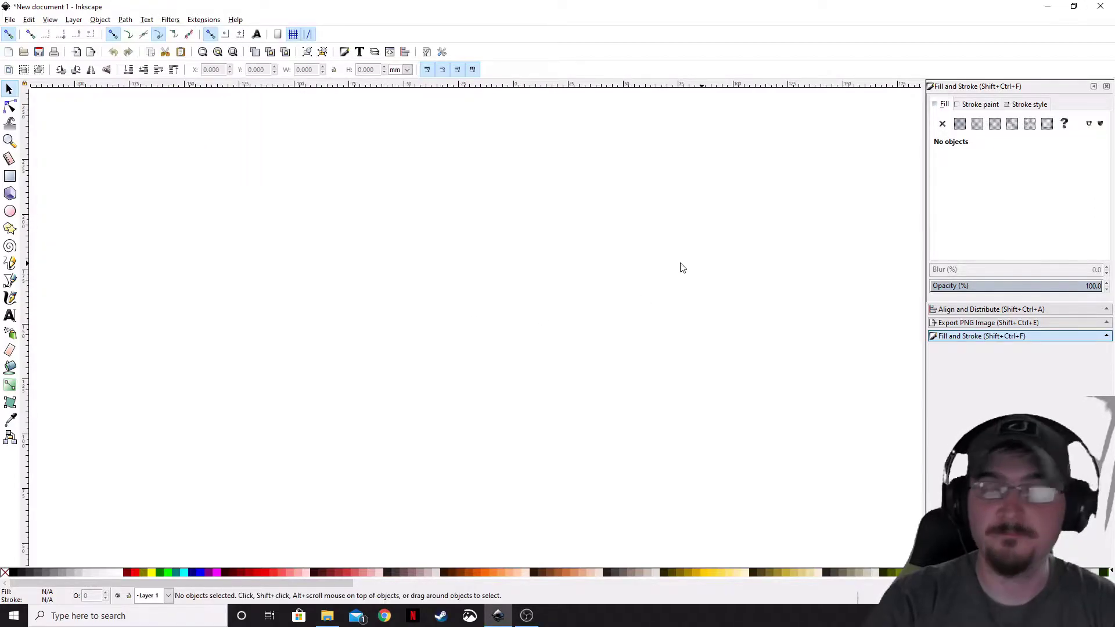
key("super+e")
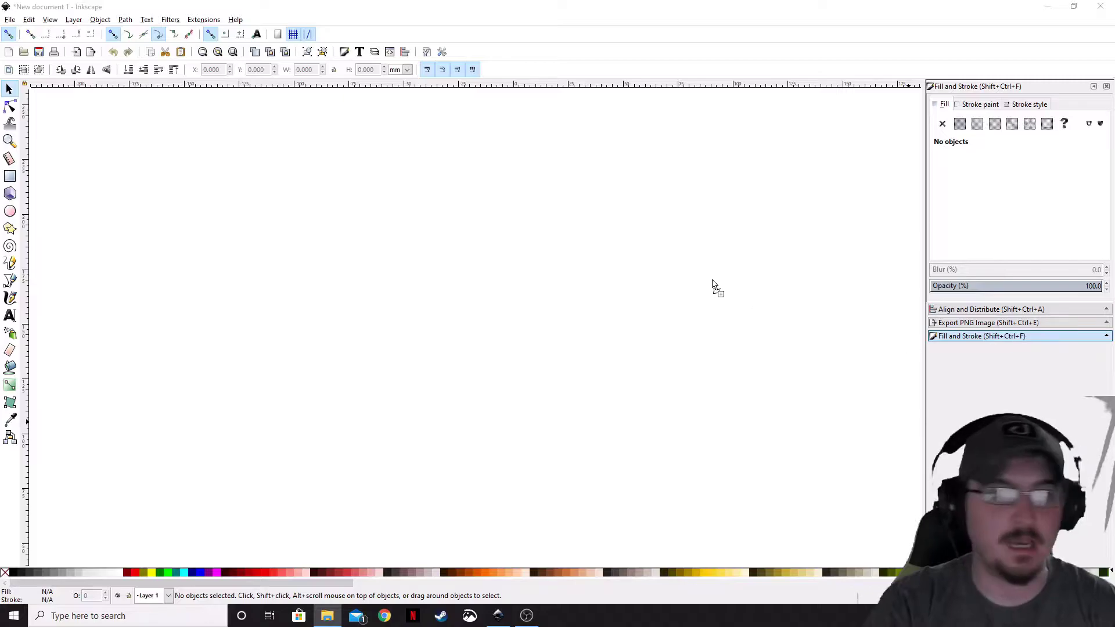
left_click_drag(713, 284, 714, 285)
left_click(625, 384)
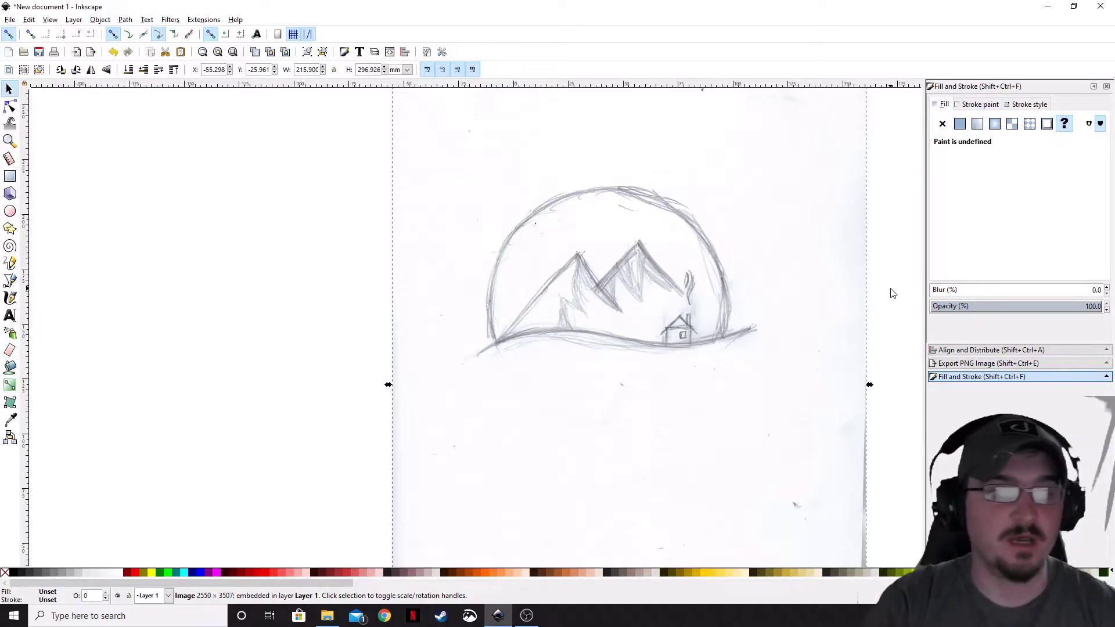
scroll(893, 293, "down", 2)
scroll(779, 269, "right", 3)
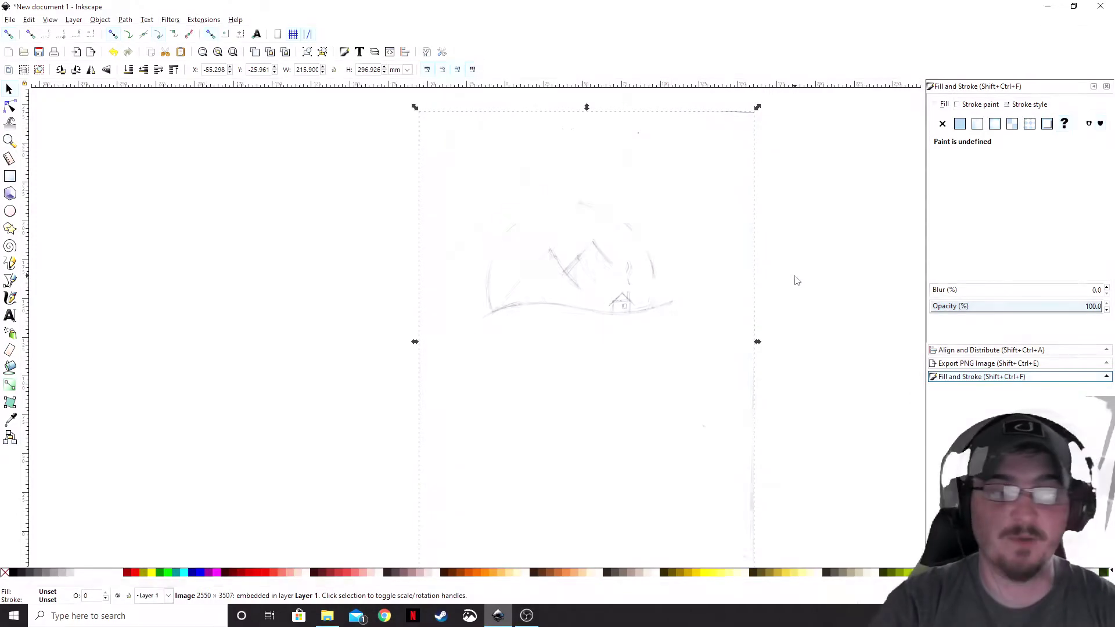
scroll(615, 241, "up", 2)
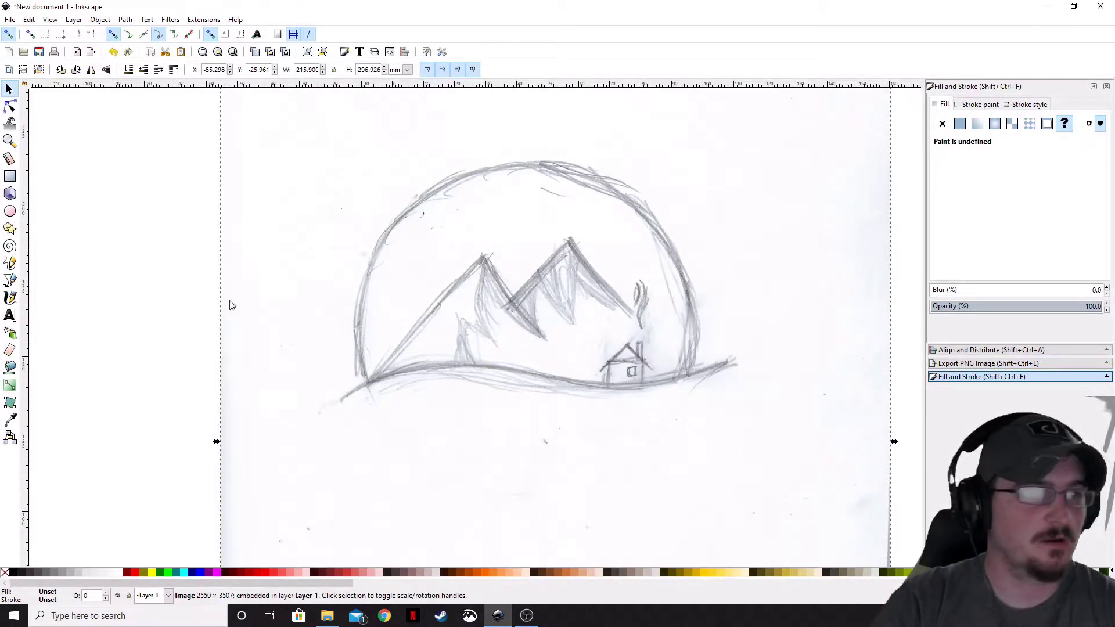
Draw a perfect circle over the sketch's dome with the Ellipse tool
left_click(10, 211)
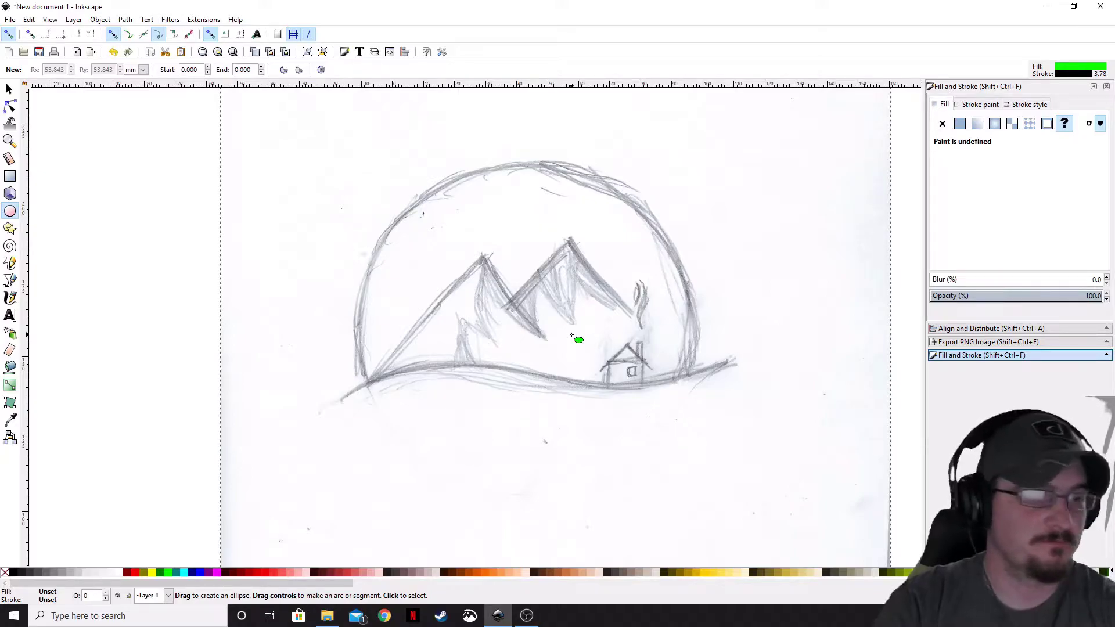
key("ctrl")
mouse_move(527, 308)
left_mouse_down()
mouse_move(667, 434)
mouse_move(733, 466)
left_mouse_up()
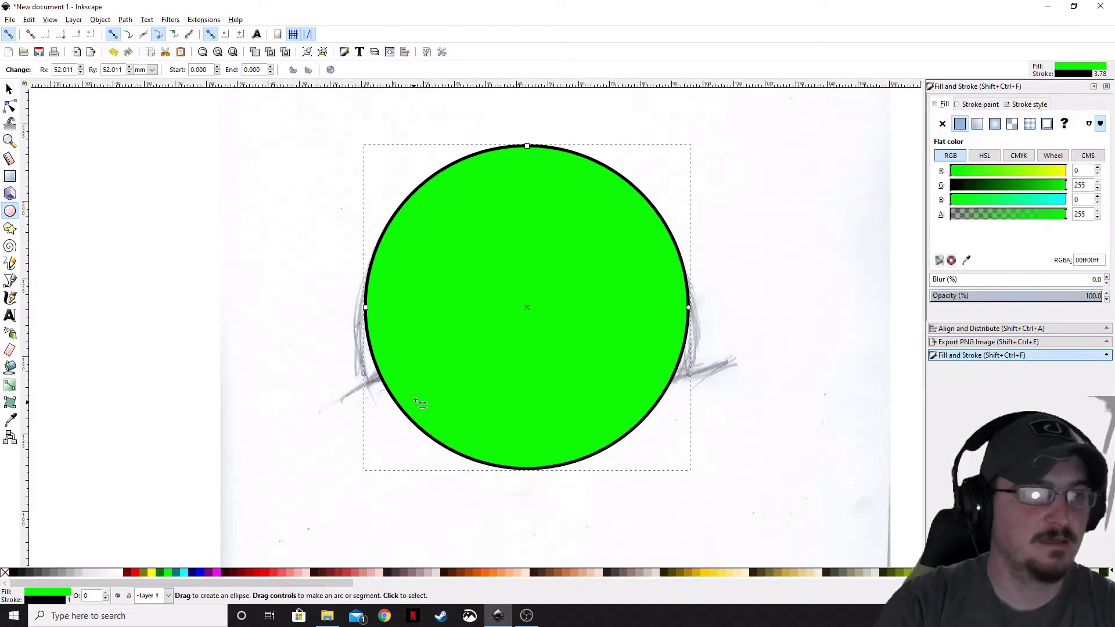
key("s")
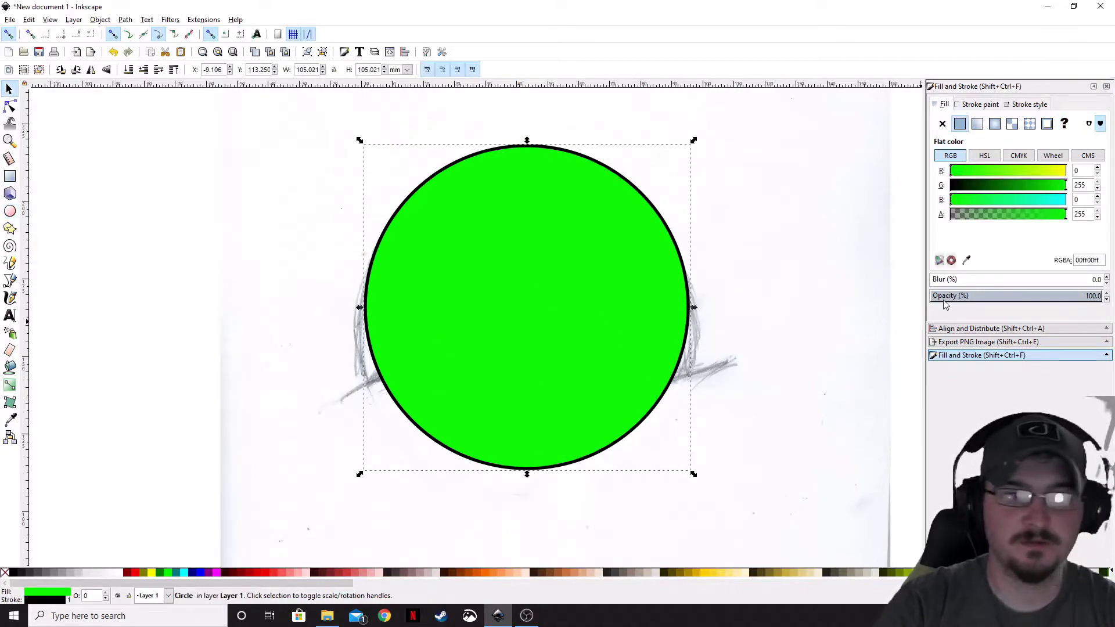
Make the circle blue at about 31% opacity
left_click(1016, 296)
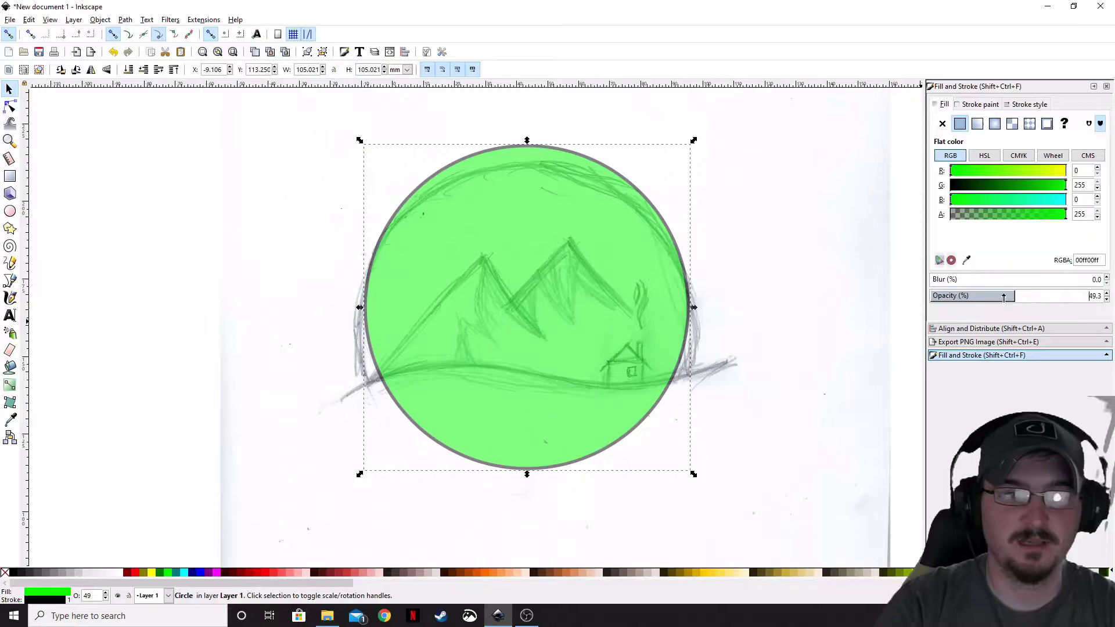
left_click_drag(1004, 296, 985, 297)
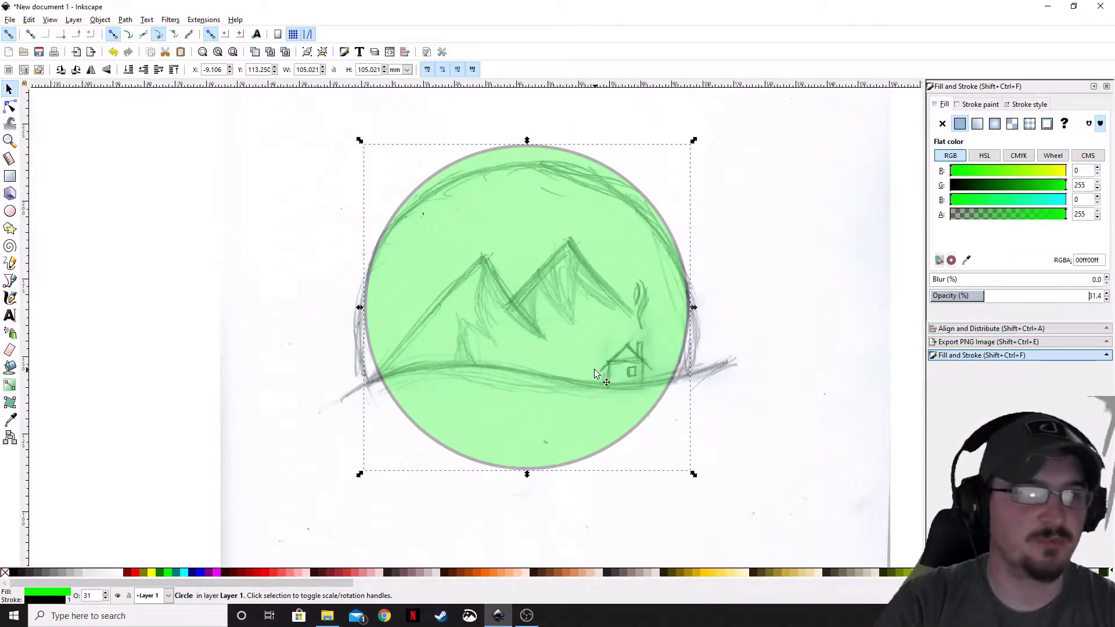
left_click(200, 574)
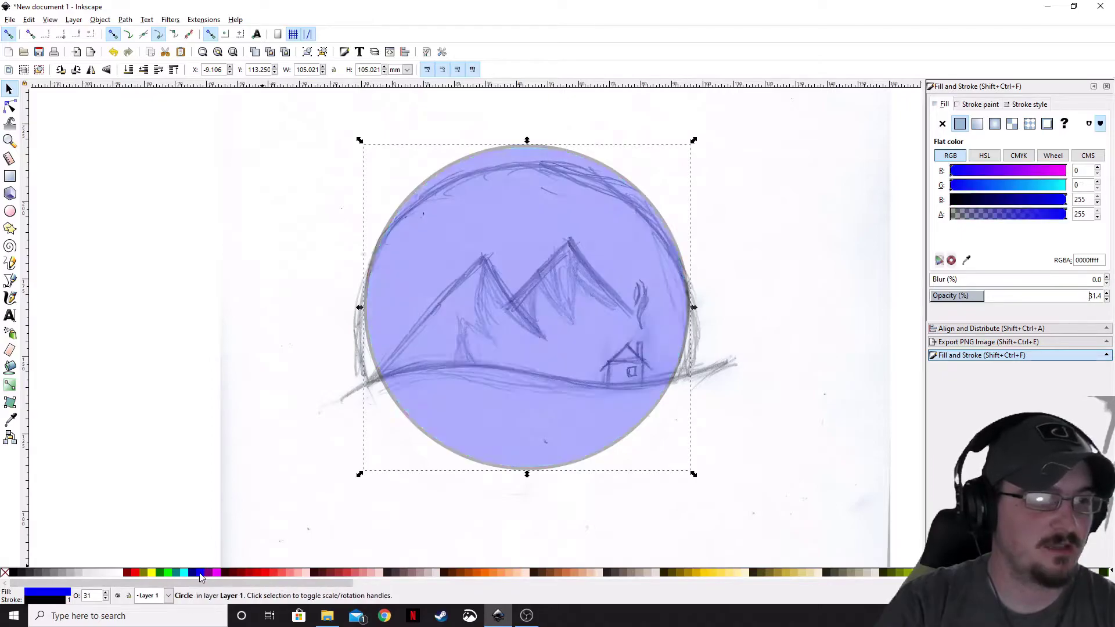
Nudge and scale the circle to about 109.886 mm so it matches the dome outline
key("Down")
key("Down")
key("Down")
key("Down")
key("Down")
key("Down")
key("Down")
key("Down")
key("Down")
key("Down")
key("Down")
key("Down")
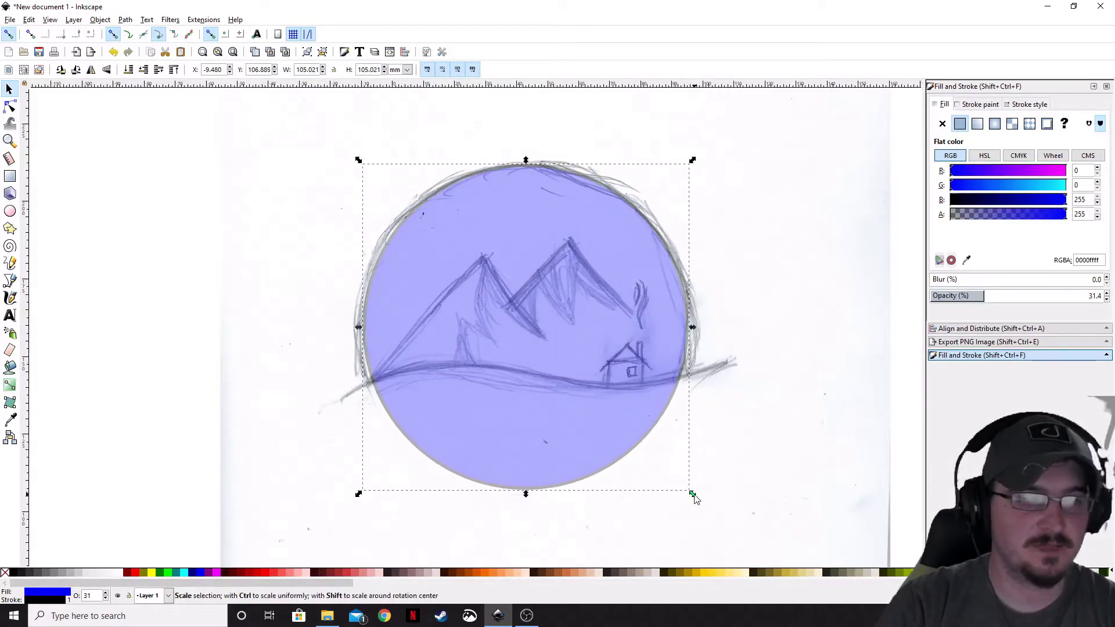
mouse_move(695, 495)
left_mouse_down()
mouse_move(709, 511)
mouse_move(701, 501)
left_mouse_up()
left_click_drag(574, 419, 570, 414)
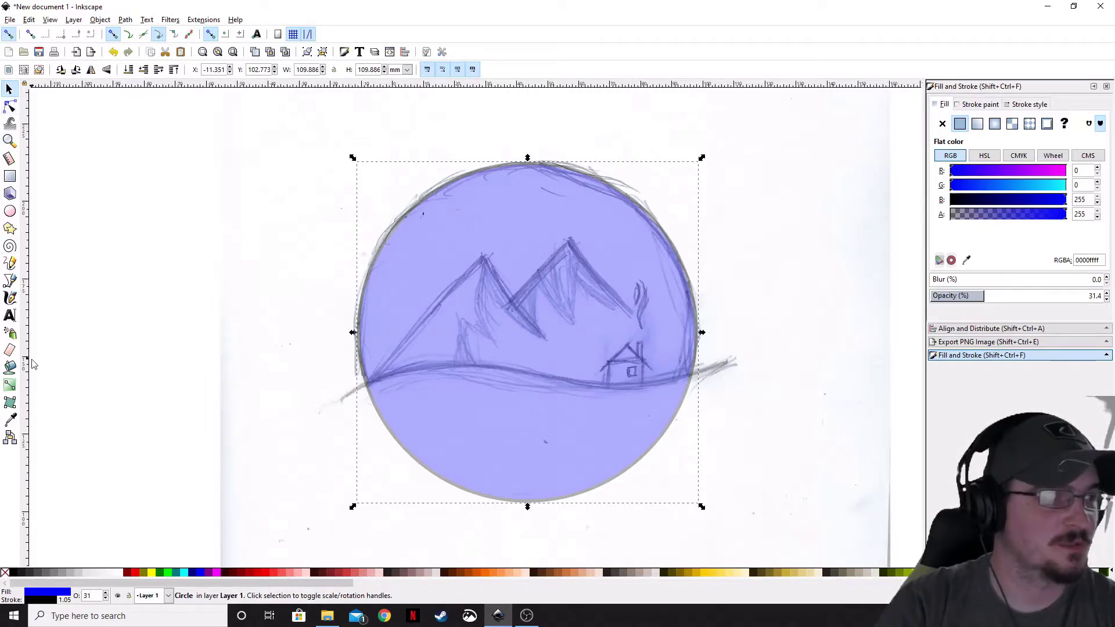
Trace a curved Bezier path along the sketch's wavy ground line
left_click(10, 280)
key("Escape")
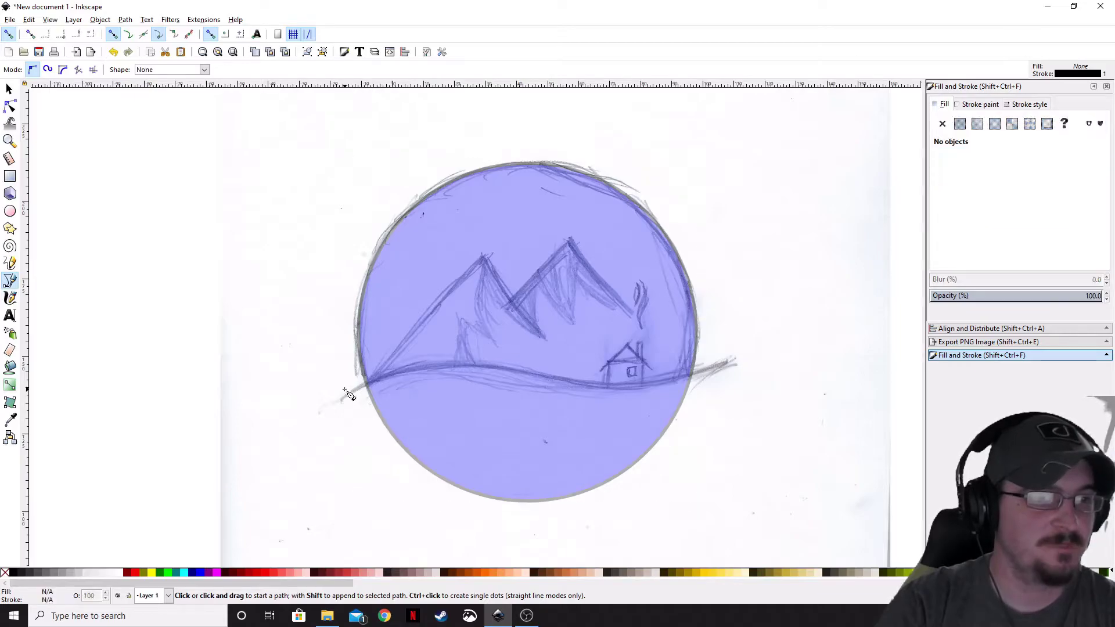
left_click(347, 394)
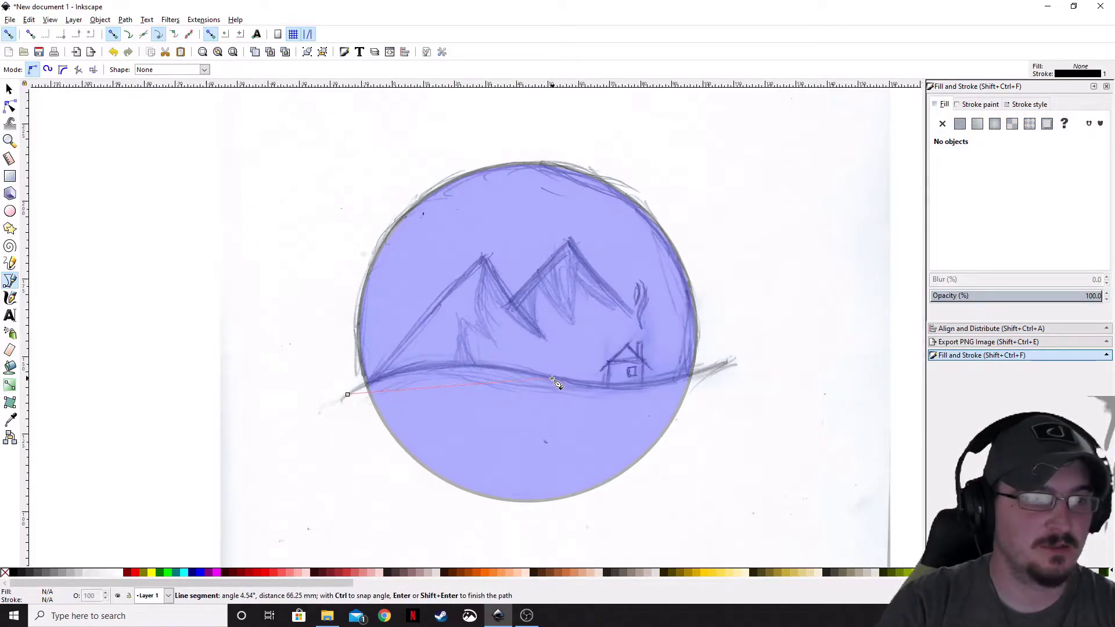
mouse_move(552, 379)
left_mouse_down()
mouse_move(633, 393)
mouse_move(695, 423)
mouse_move(565, 391)
left_mouse_up()
key("Return")
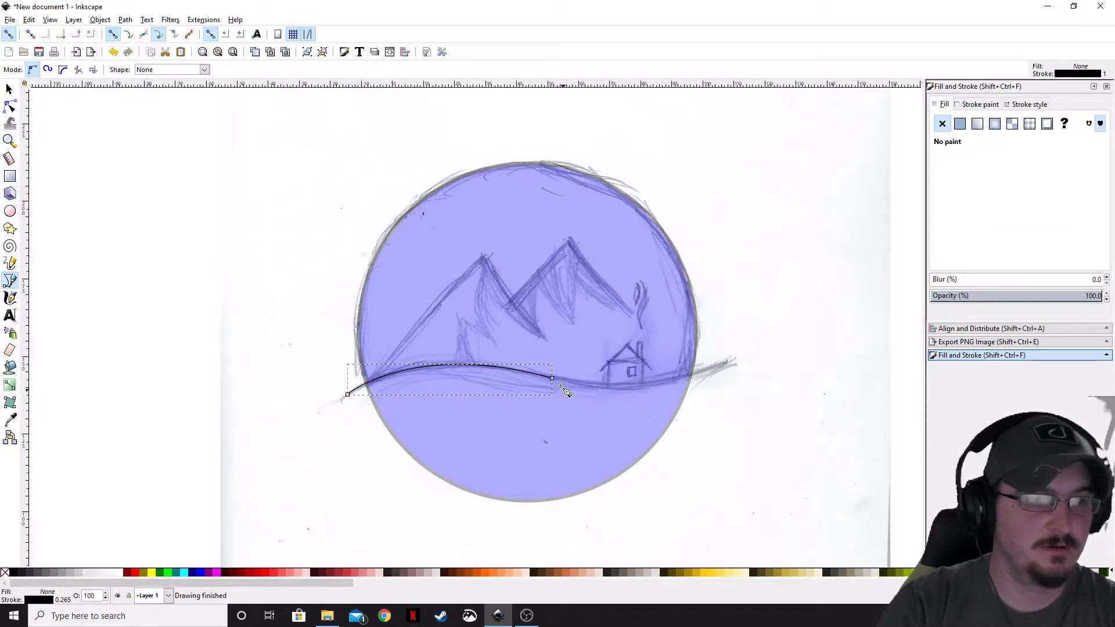
left_click(551, 378)
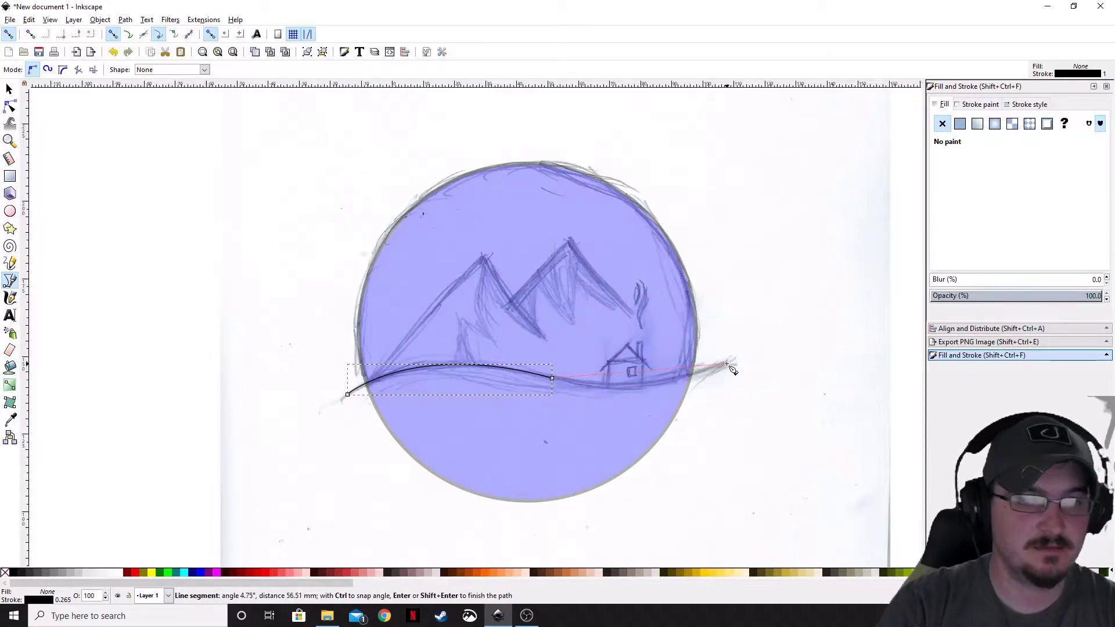
mouse_move(727, 364)
left_mouse_down()
mouse_move(809, 319)
mouse_move(811, 328)
left_mouse_up()
key("Return")
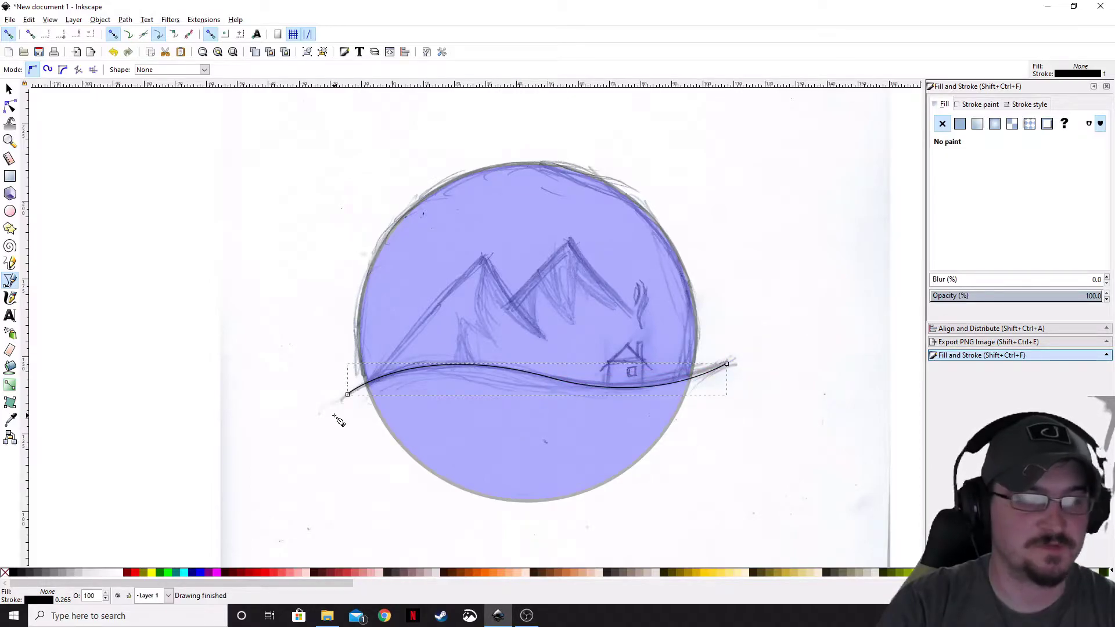
Extend the path with corner points around the dome and close it into an outline
left_click(726, 364)
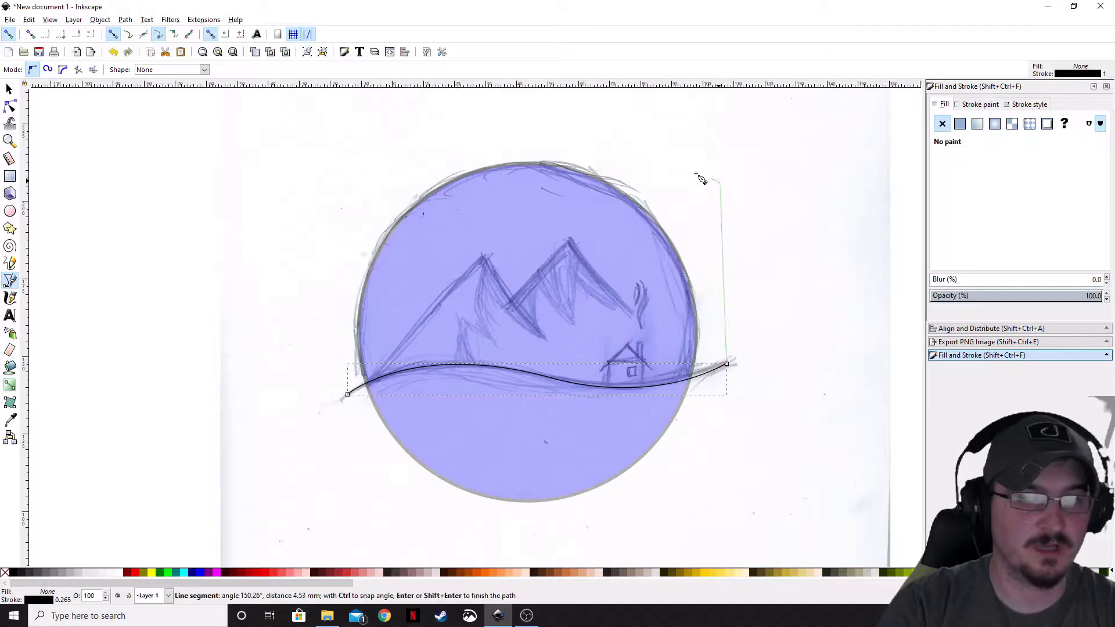
left_click(721, 184)
left_click(509, 99)
left_click(329, 174)
left_click(308, 295)
left_click(347, 395)
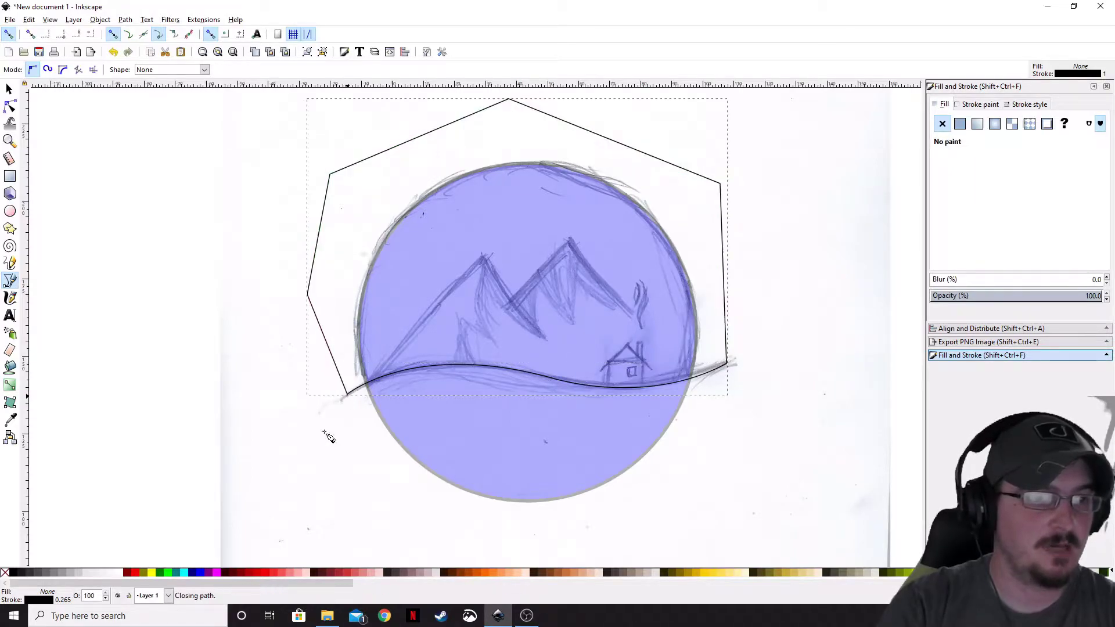
key("s")
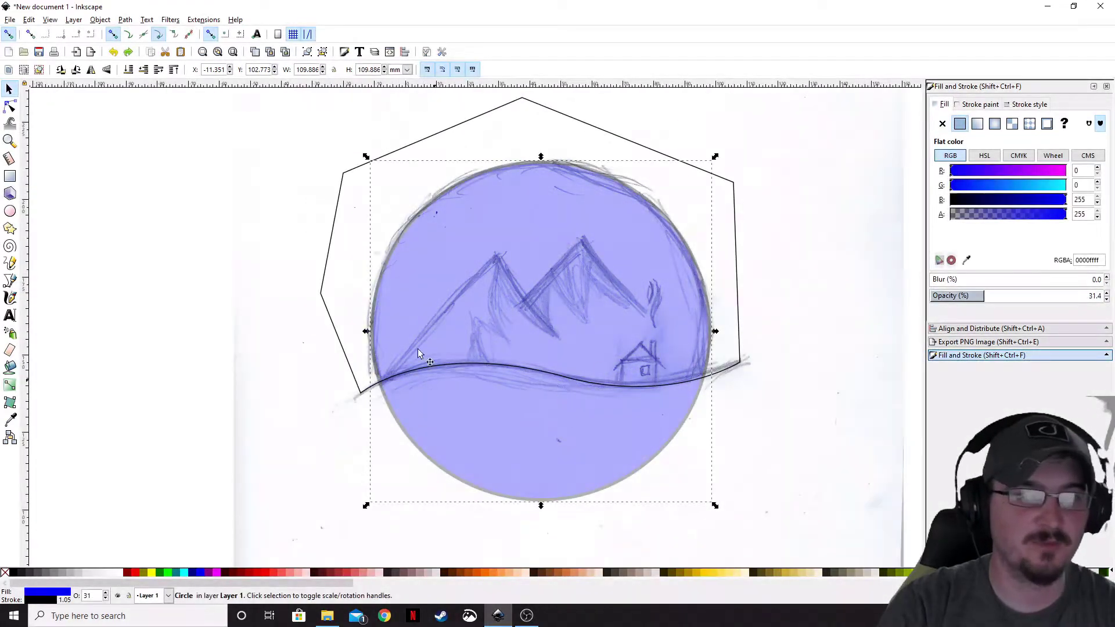
Intersect the circle with the outline to create the dome-shaped path, checking it by moving and undoing
left_click(799, 336)
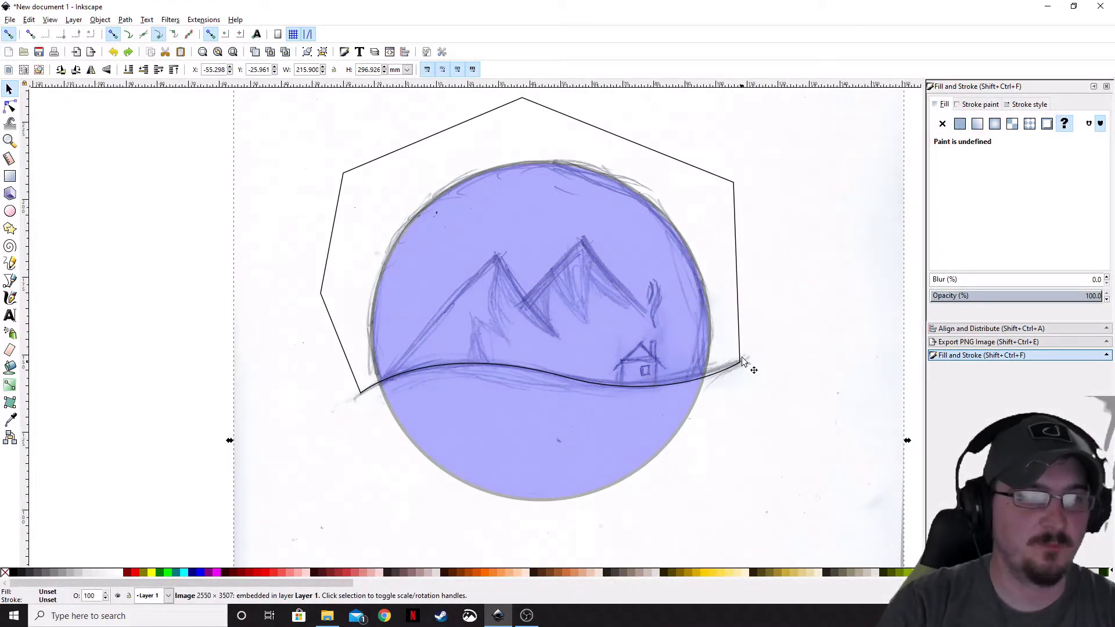
left_click(739, 360)
left_click(662, 451)
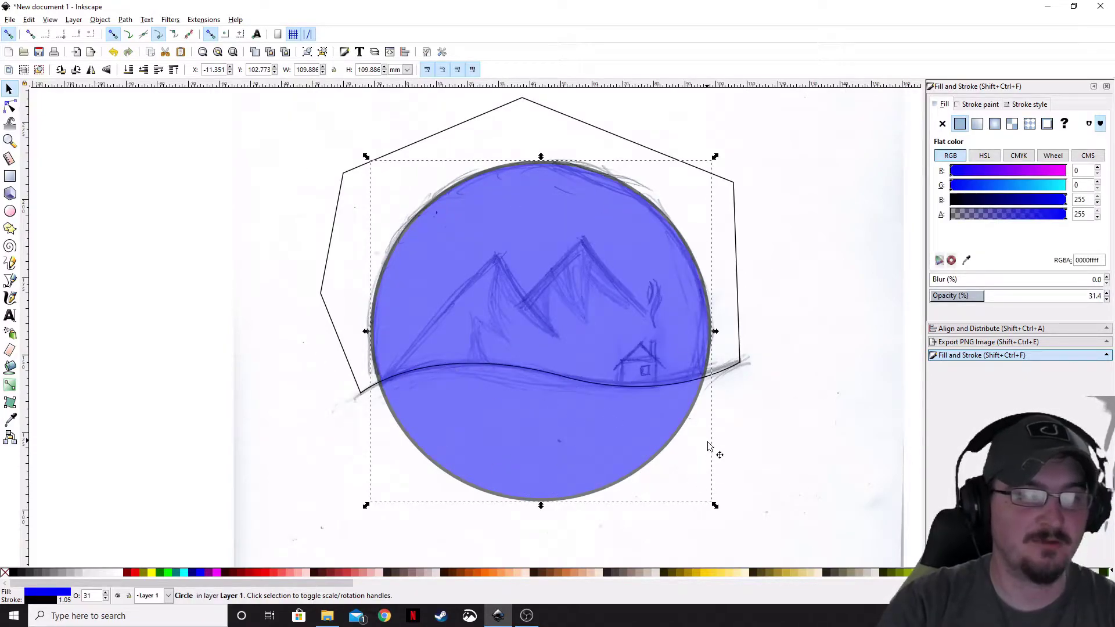
left_click(735, 220, "shift")
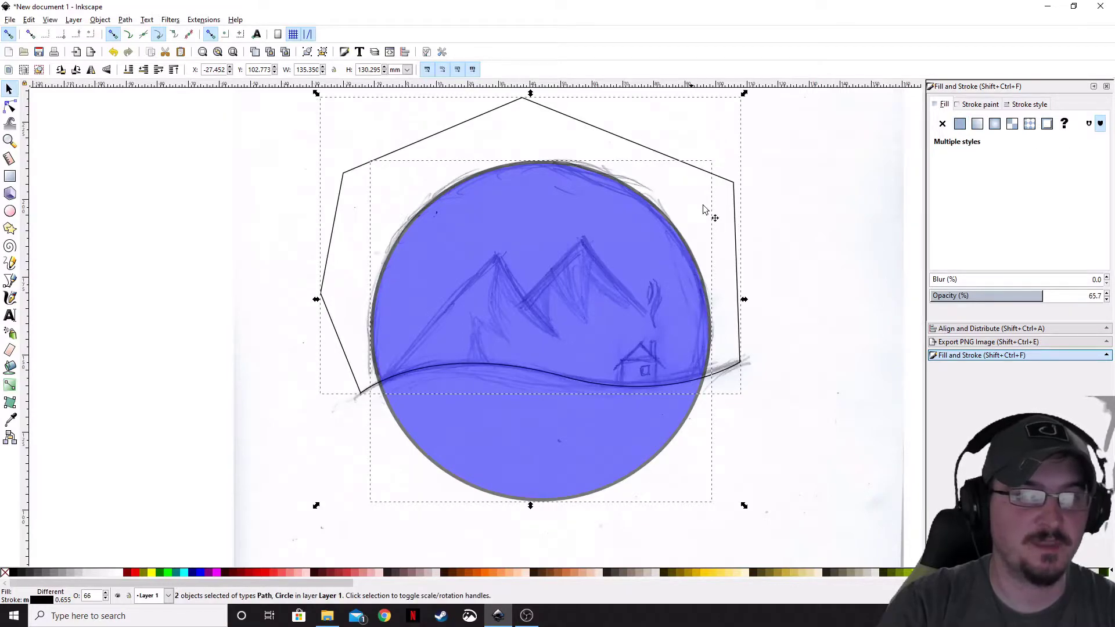
left_click(125, 20)
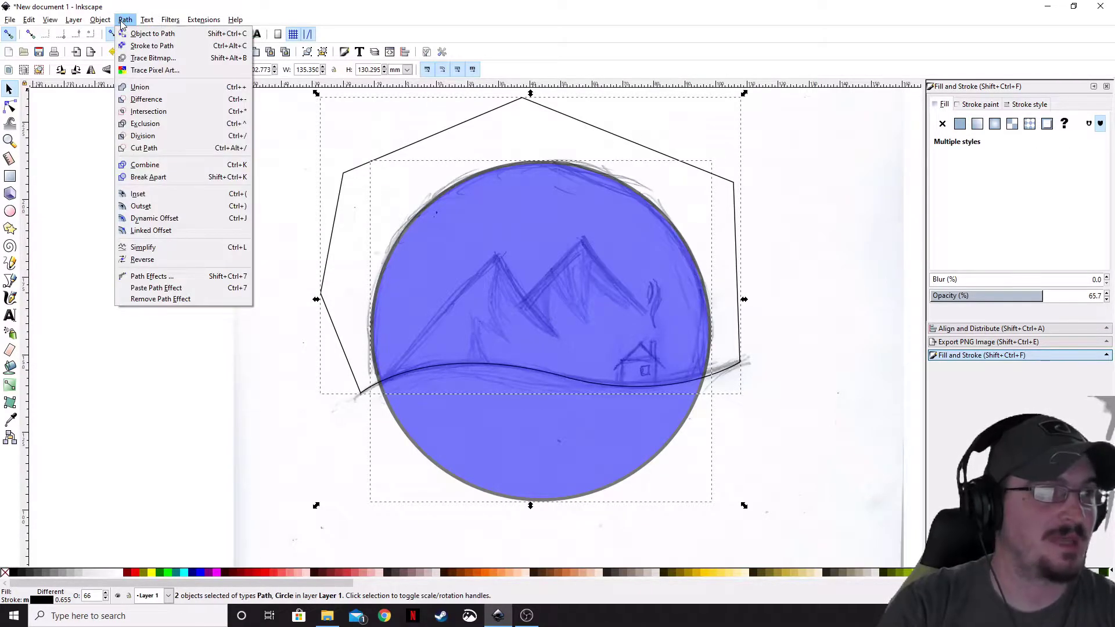
left_click(159, 116)
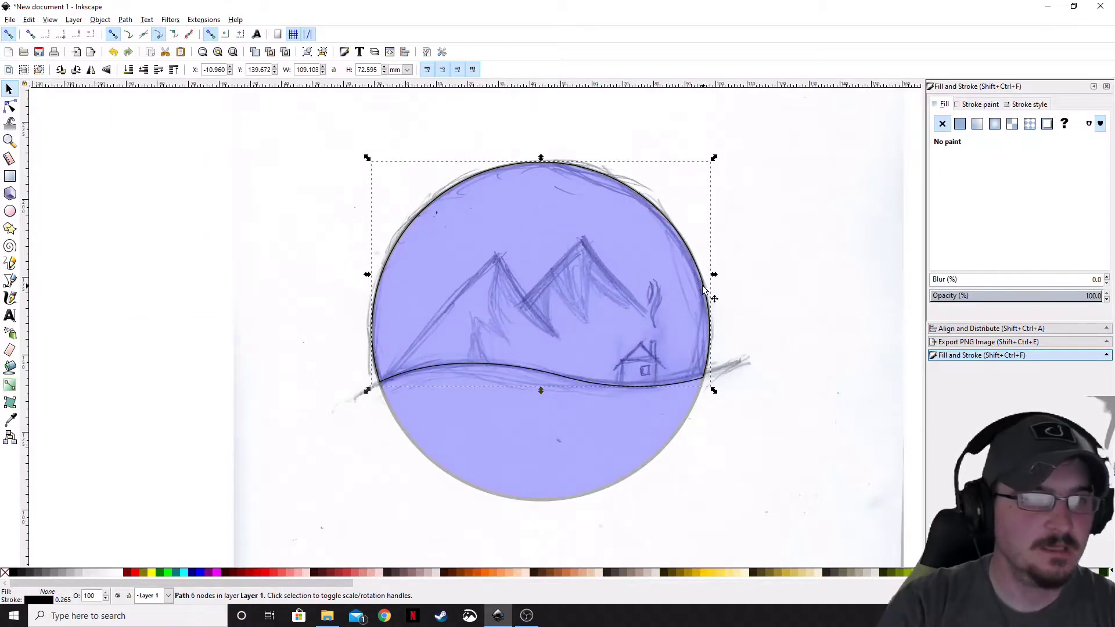
left_click_drag(704, 290, 488, 277)
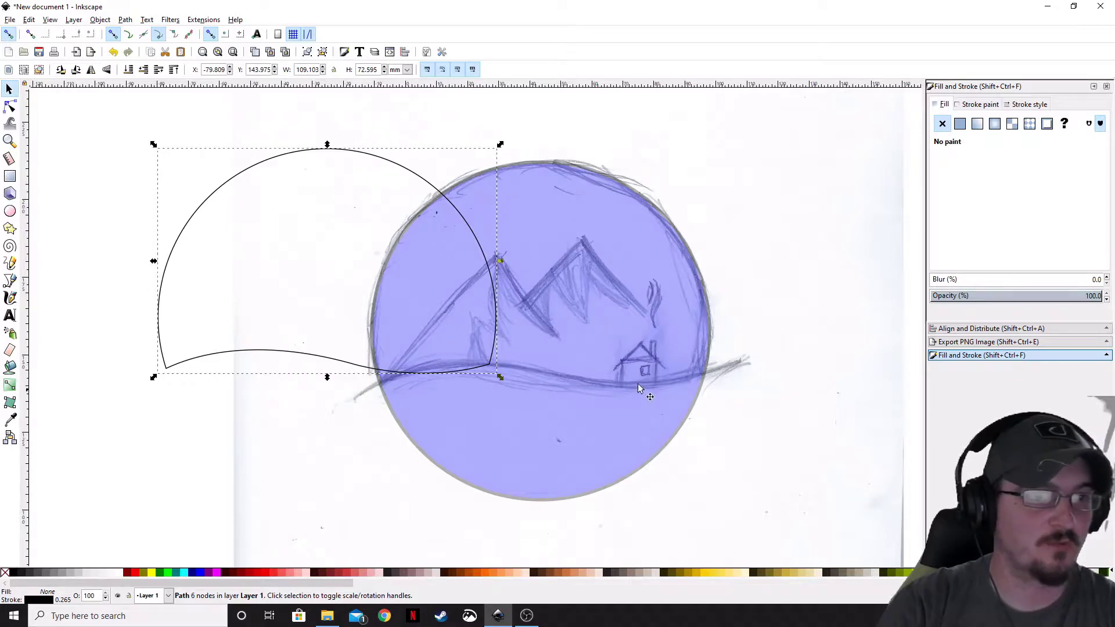
key("ctrl+z")
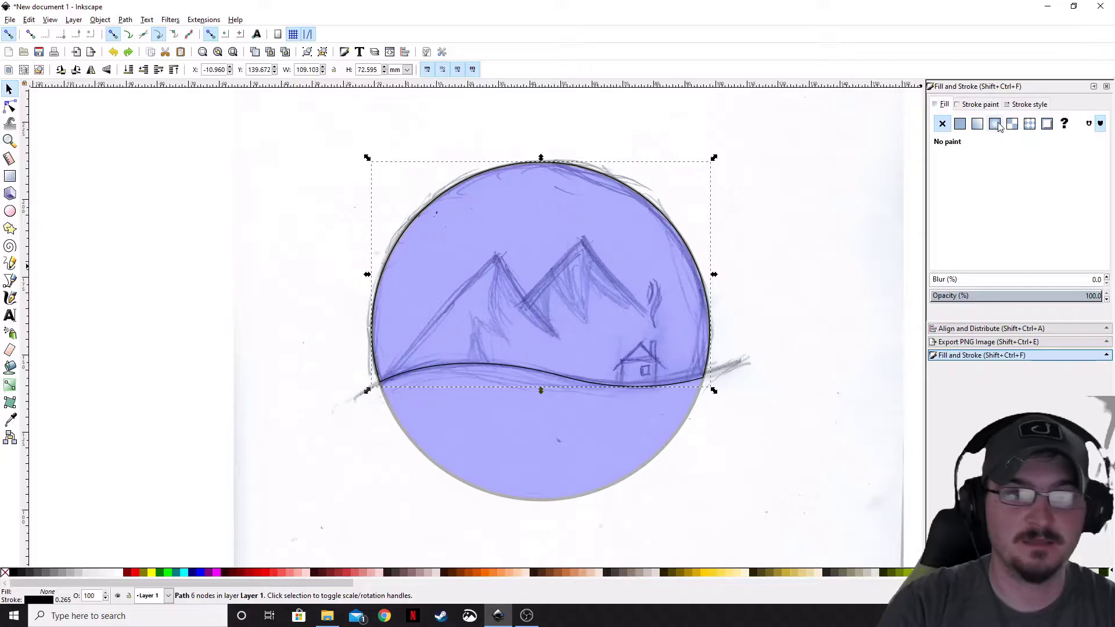
Set the dome outline's stroke width to 1 mm with Round joins
left_click(1028, 104)
type("1")
key("Return")
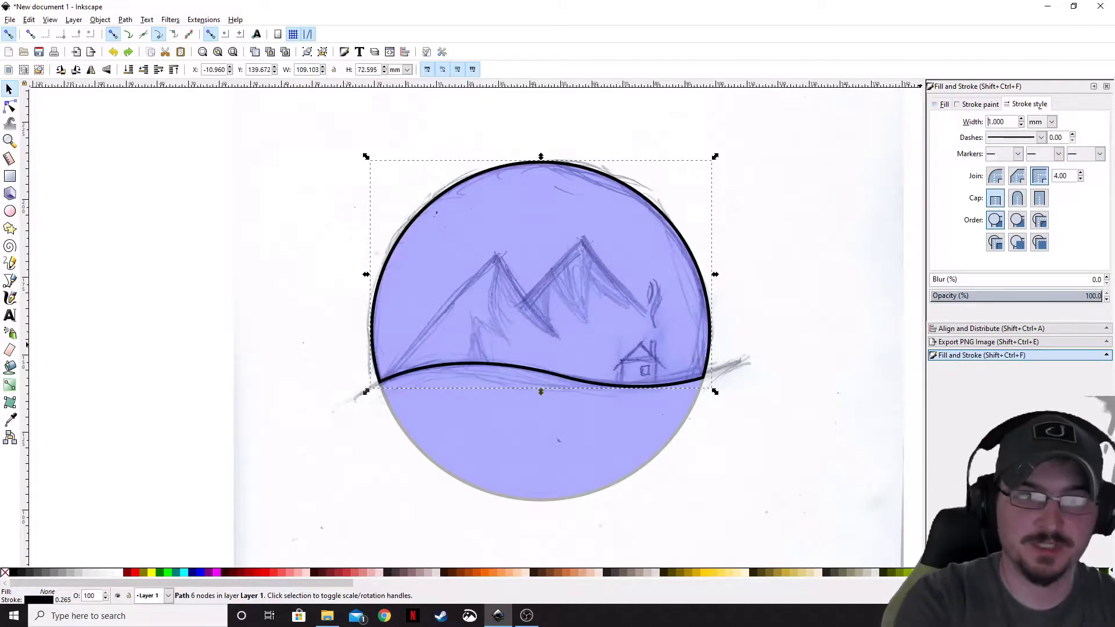
left_click(996, 175)
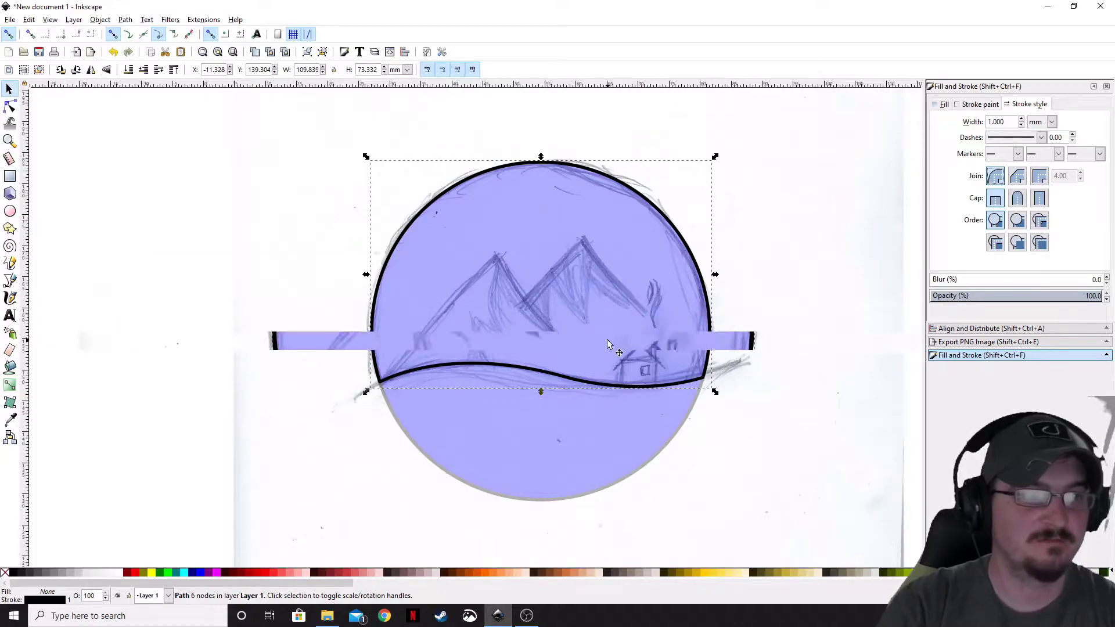
scroll(586, 378, "up", 3)
scroll(556, 366, "down", 2)
scroll(593, 365, "down", 2)
scroll(635, 361, "left", 2)
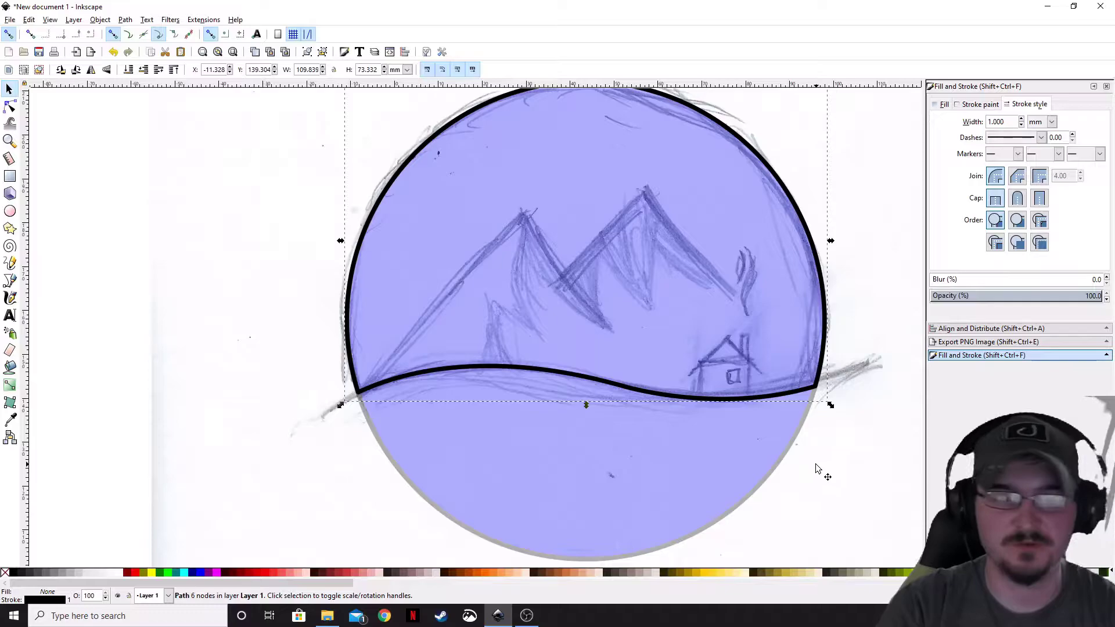
scroll(809, 464, "up", 1)
scroll(802, 477, "right", 1)
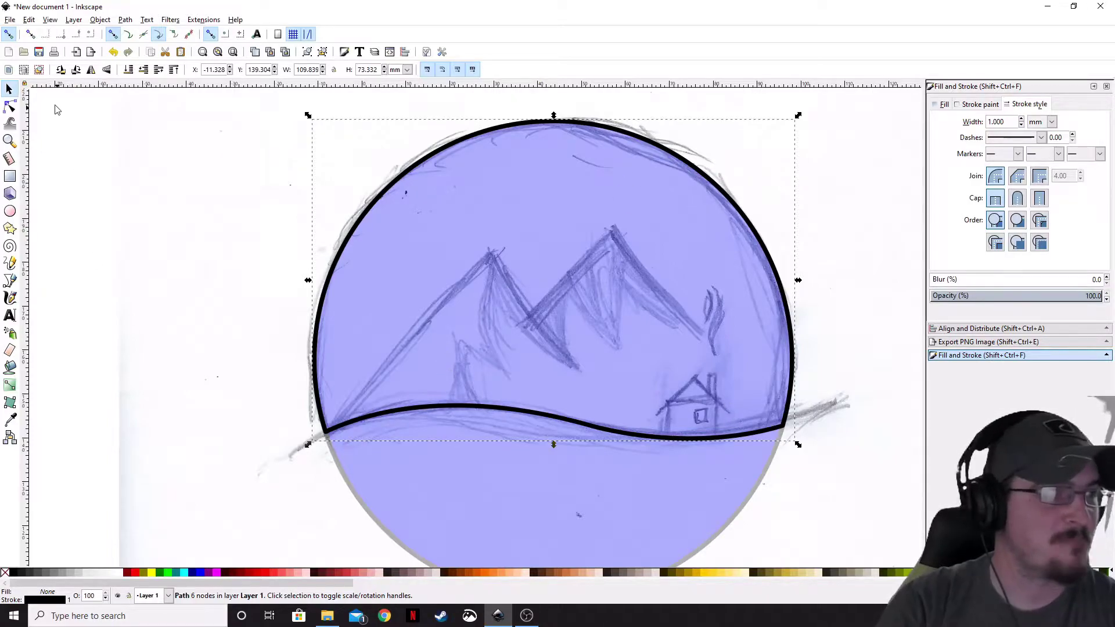
Trace the mountain peaks with a Bezier path from the dome's lower-left corner past the right peak
left_click(10, 281)
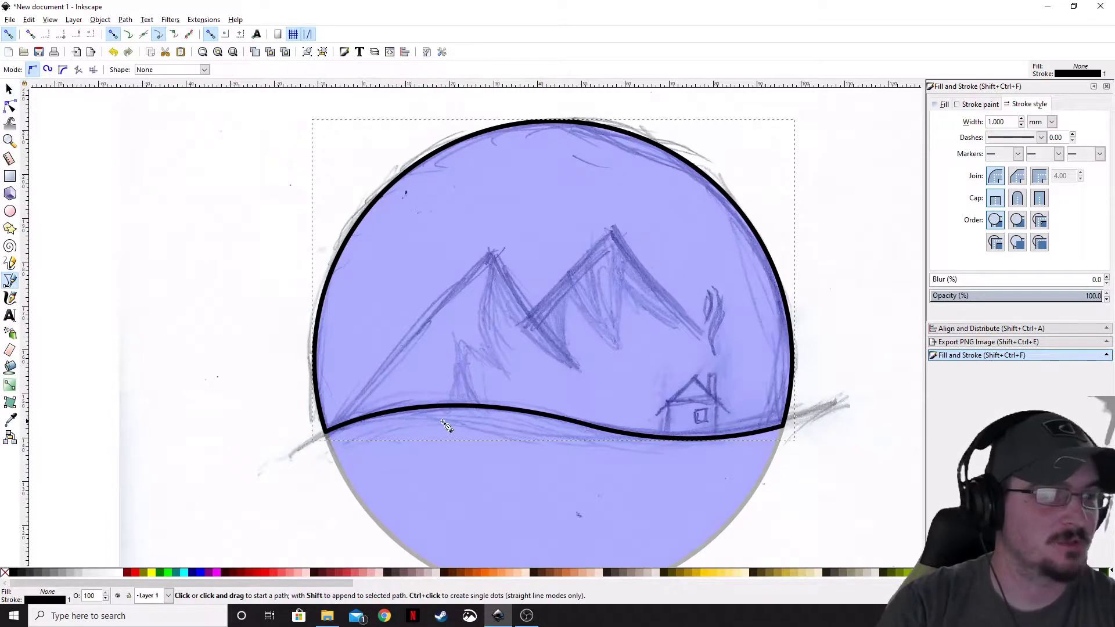
left_click(327, 432)
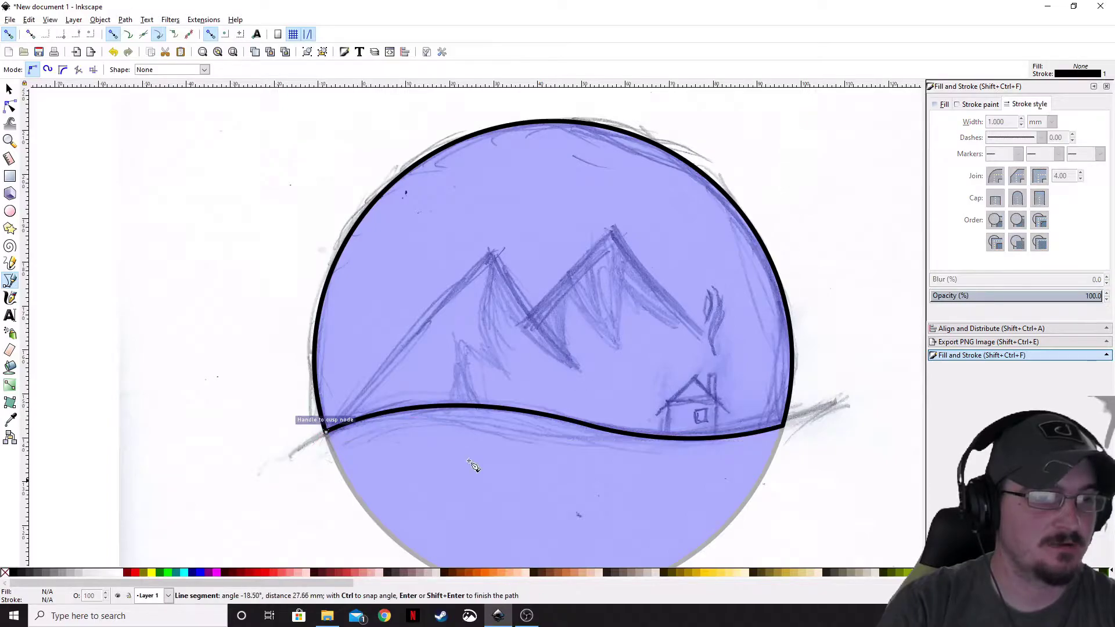
left_click(491, 255)
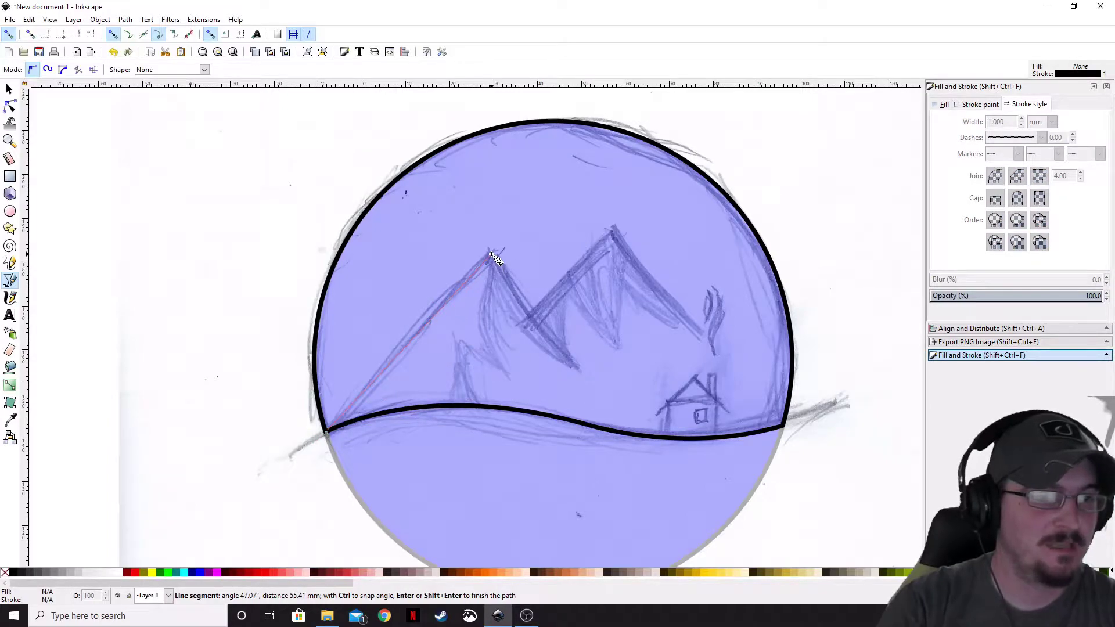
left_click(530, 318)
left_click(613, 231)
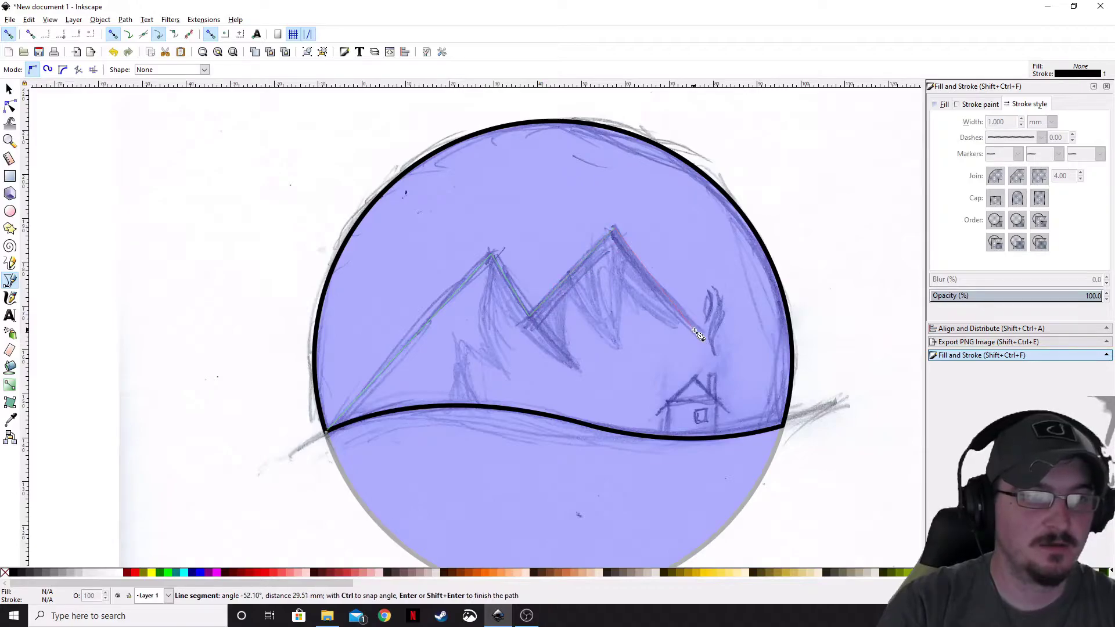
left_click(697, 330)
key("Return")
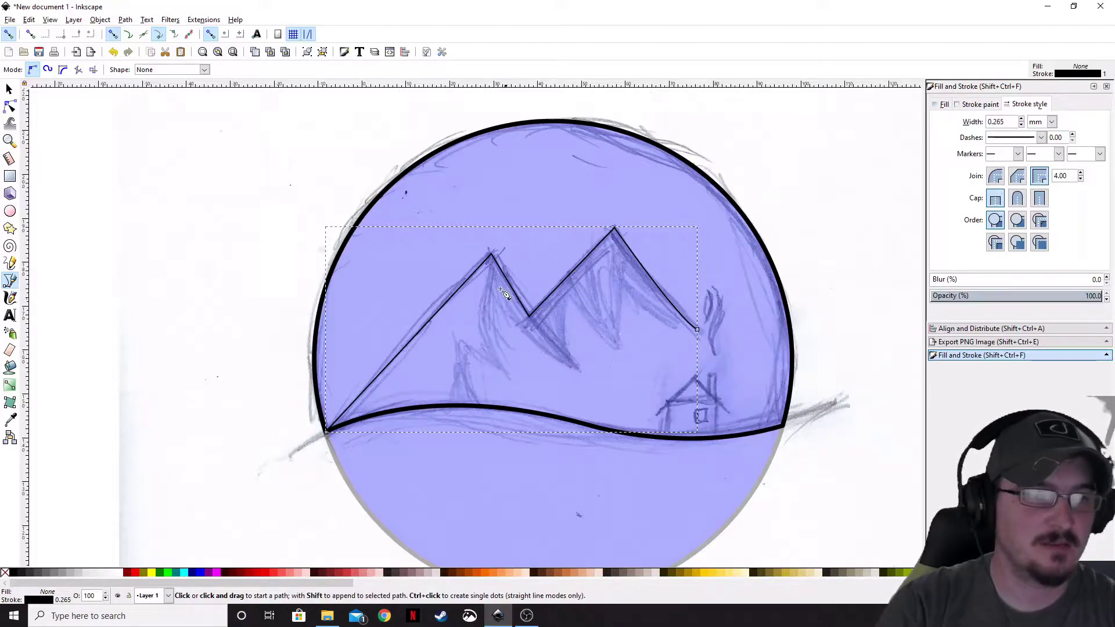
Add curved segments running up and down under the right peak and the valley
left_click(697, 329)
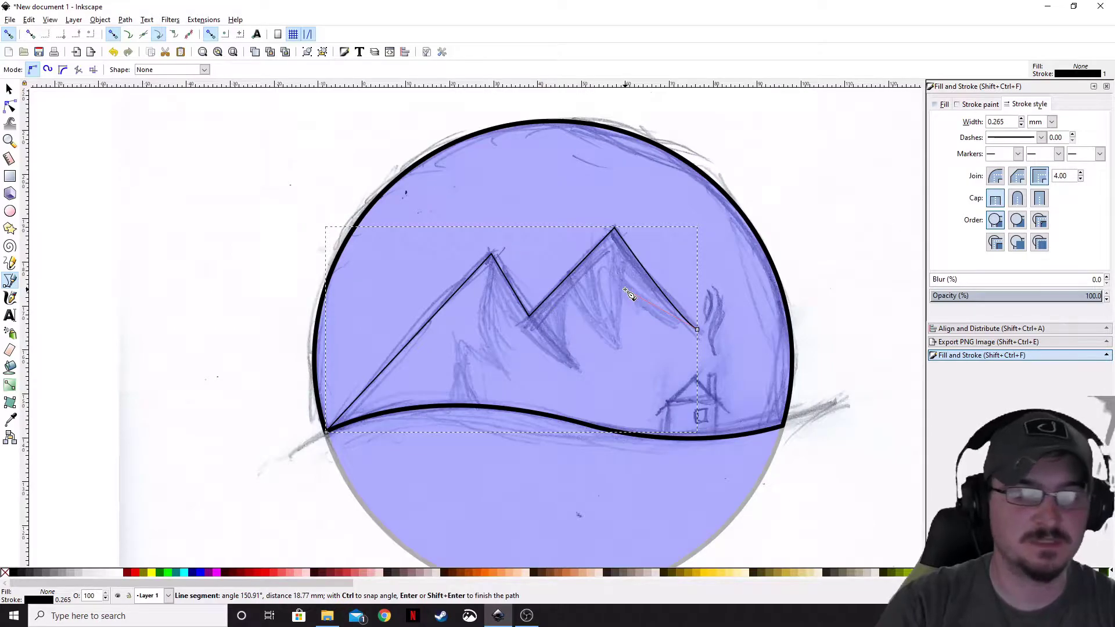
mouse_move(625, 290)
left_mouse_down()
mouse_move(598, 274)
mouse_move(592, 249)
left_mouse_up()
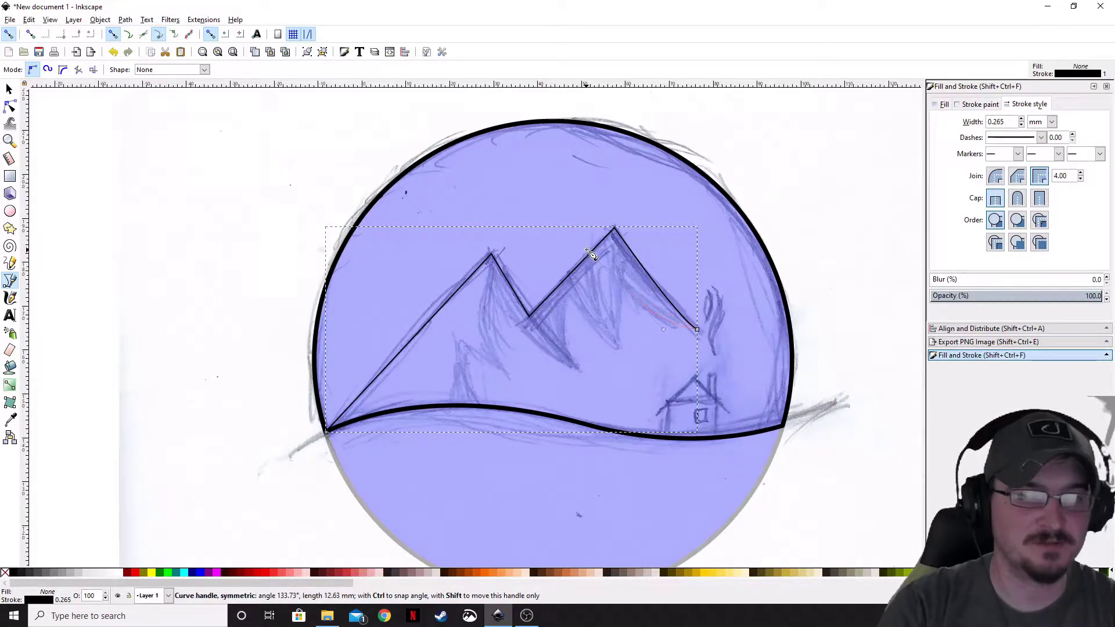
key("Return")
left_click(625, 290)
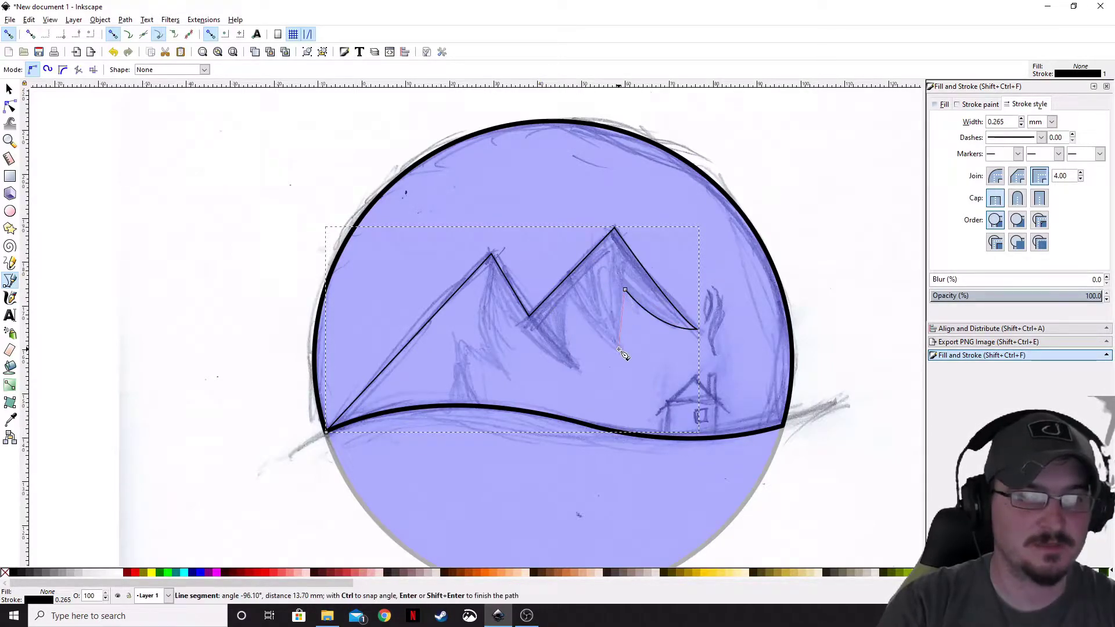
left_click_drag(619, 348, 631, 372)
key("Return")
left_click(619, 349)
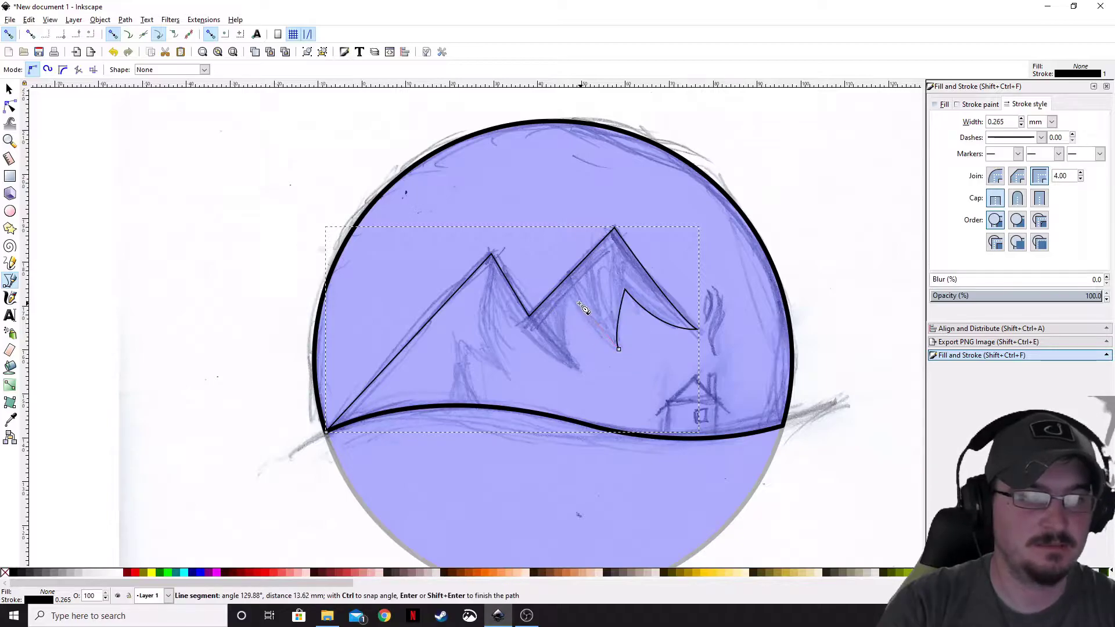
left_click_drag(574, 298, 564, 284)
key("Return")
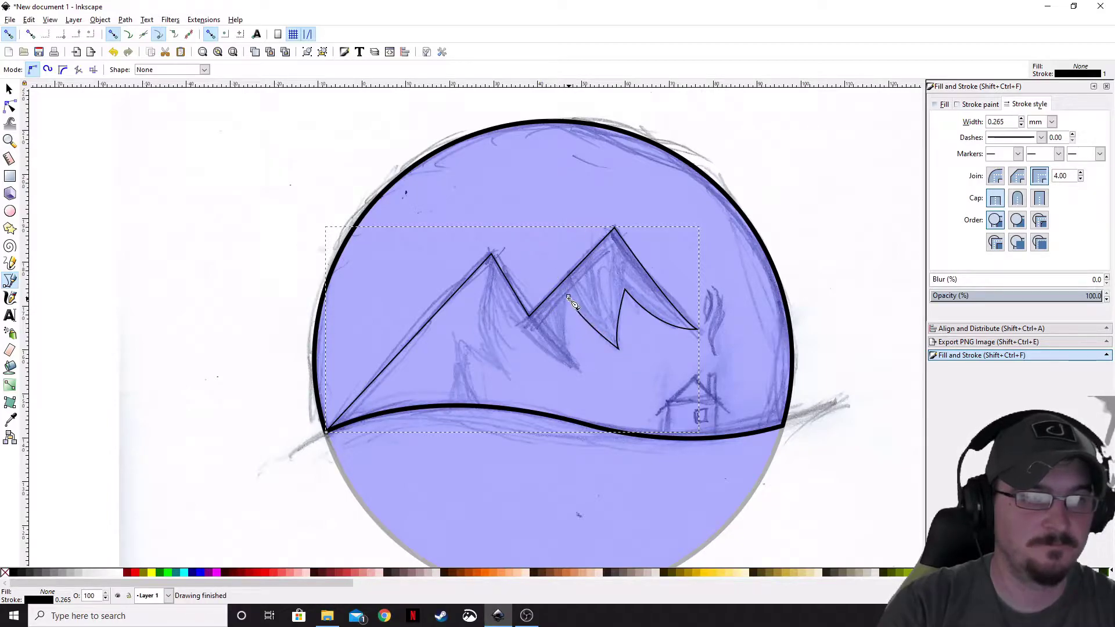
left_click(569, 298)
left_click_drag(582, 370, 610, 398)
key("Return")
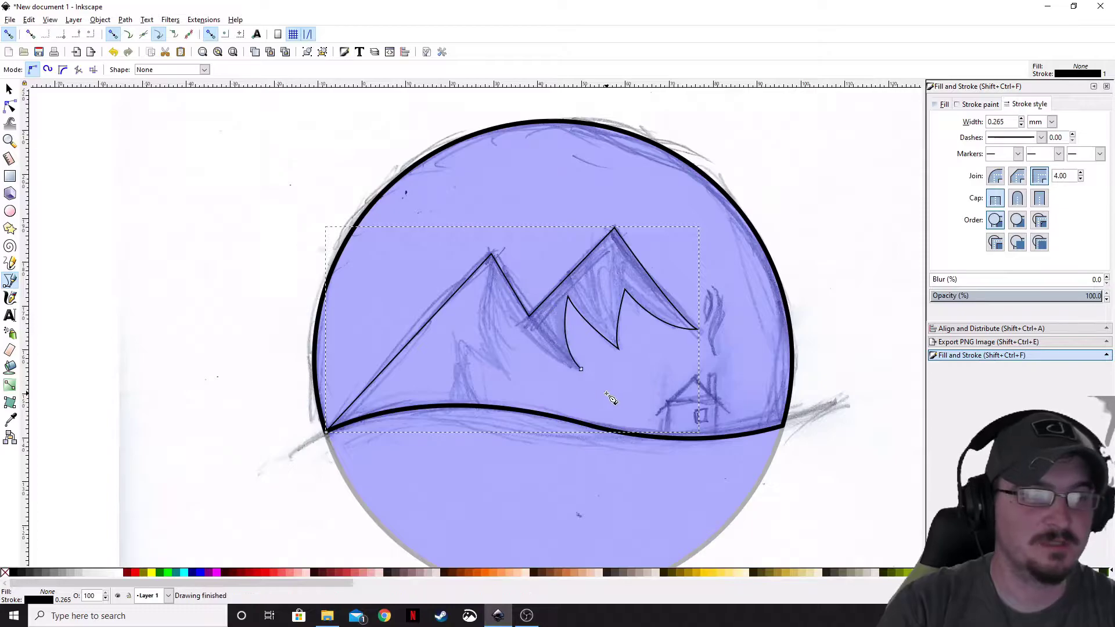
Inspect the mountain path's nodes with the Node tool
key("Escape")
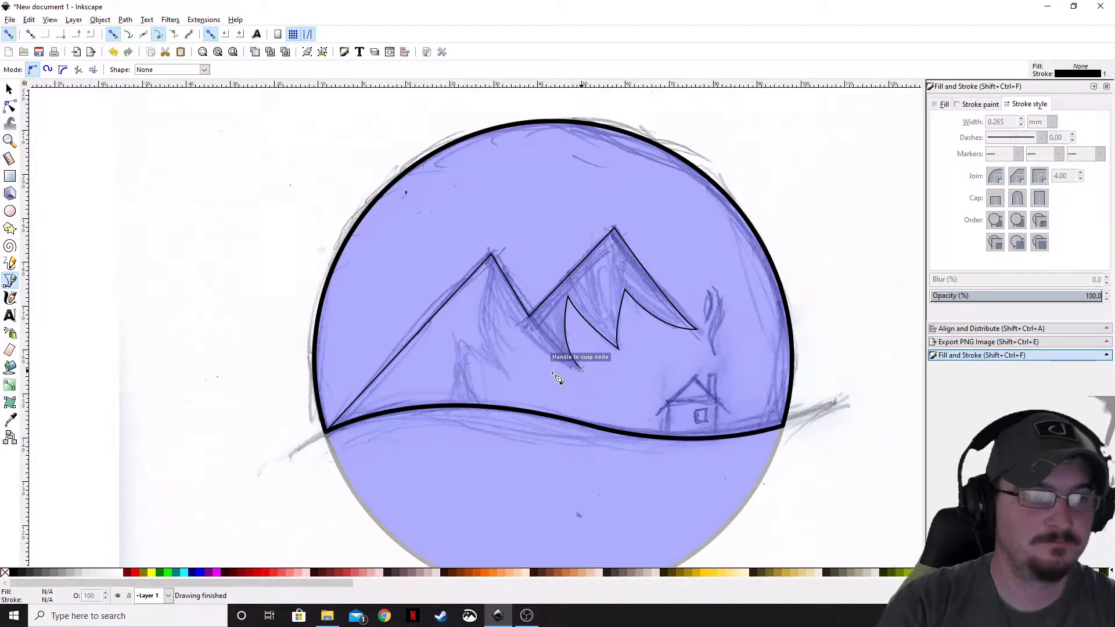
key("n")
left_click(581, 370)
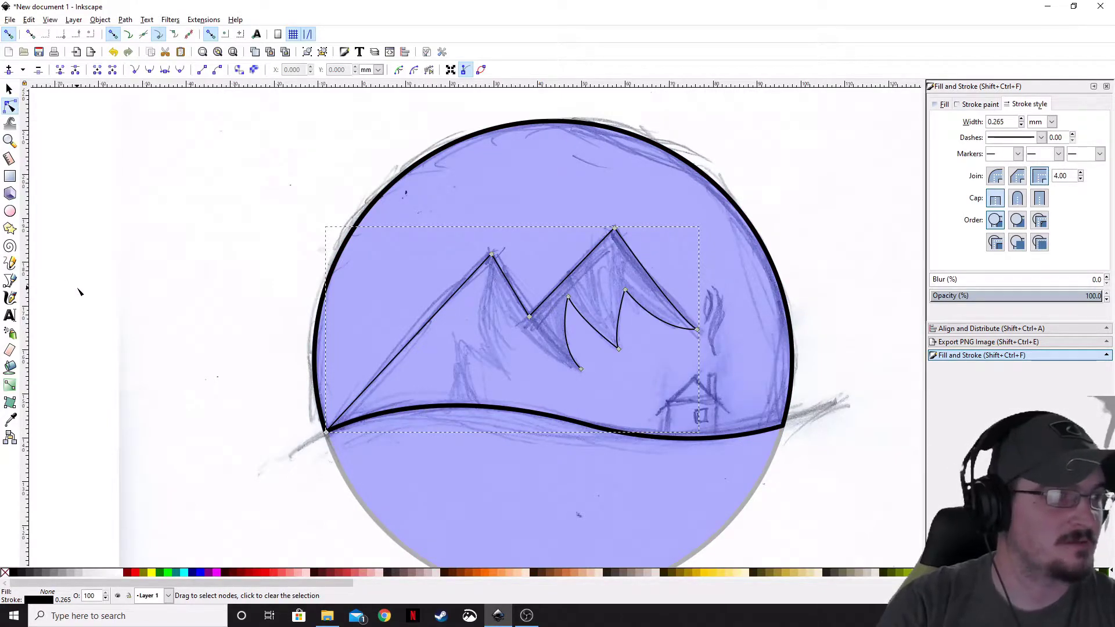
Continue the mountain path with curves under the left peak and finish it at the ground
left_click(10, 280)
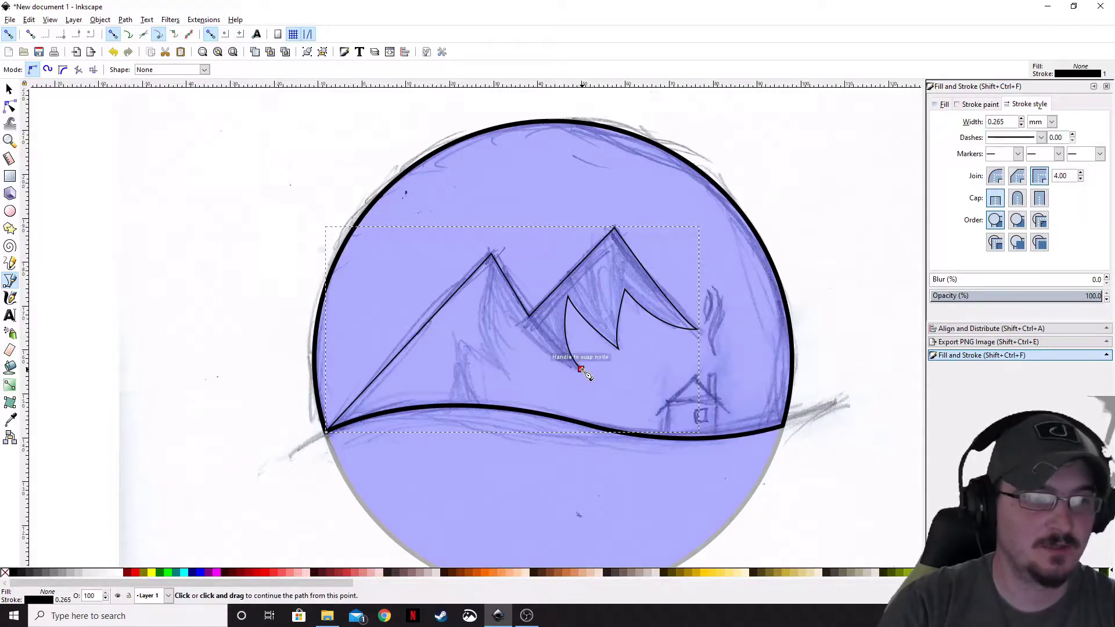
left_click(581, 369)
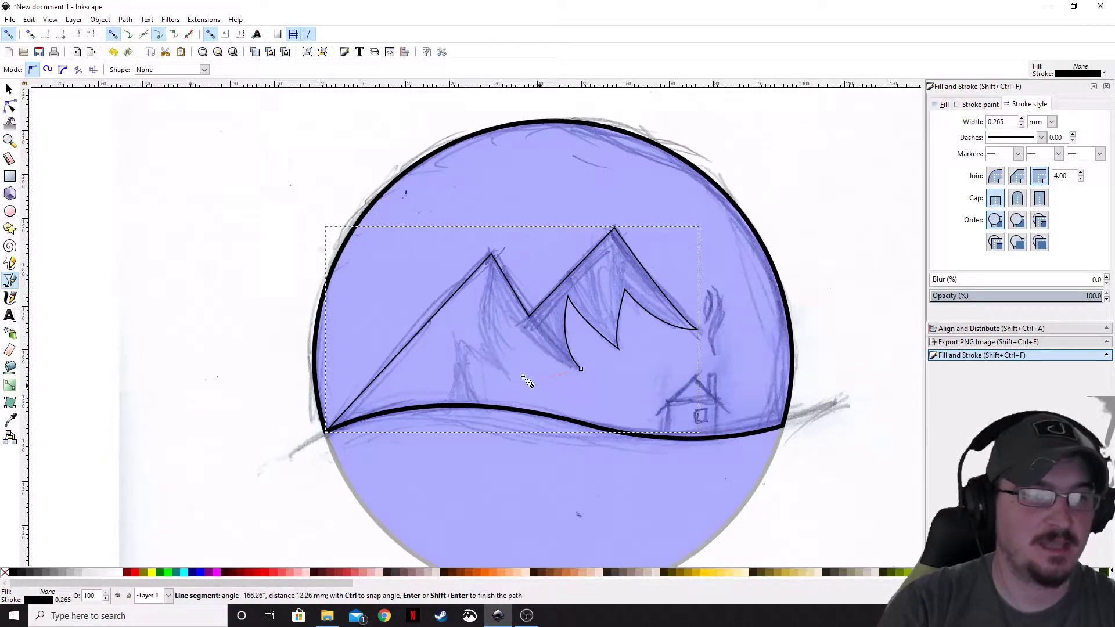
left_click_drag(498, 307, 469, 253)
right_click(469, 253)
key("Escape")
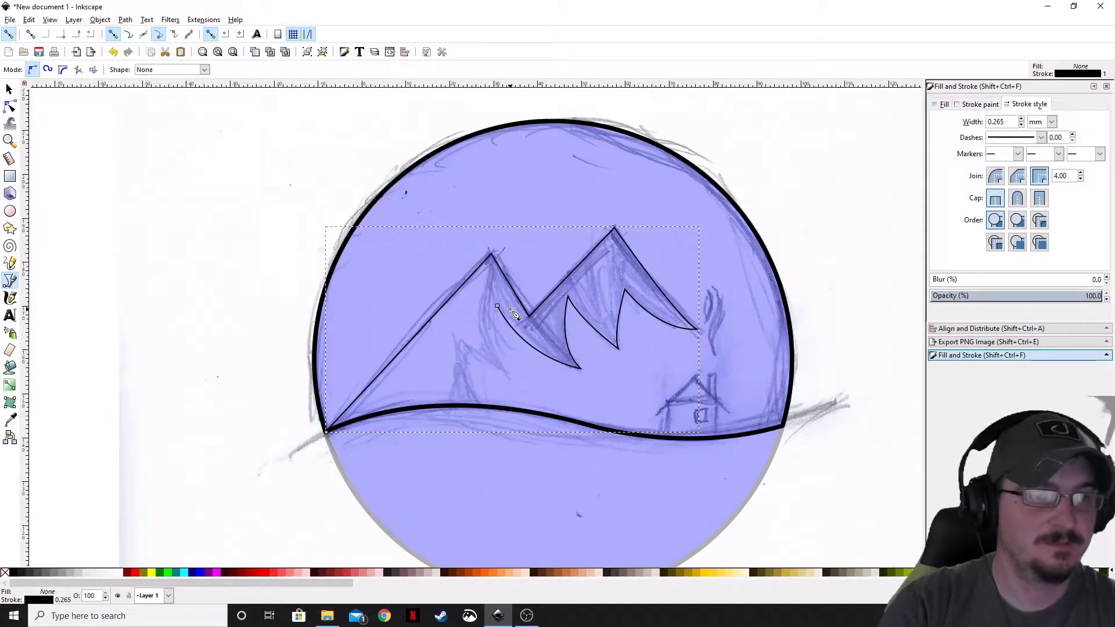
left_click_drag(509, 373, 529, 413)
right_click(529, 414)
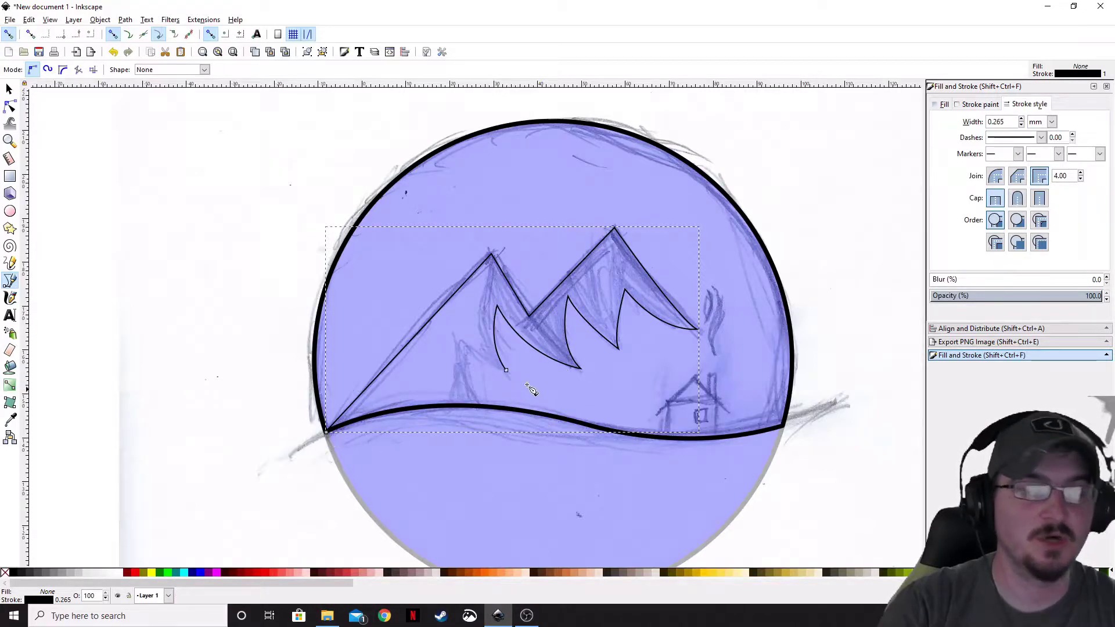
left_click(506, 370)
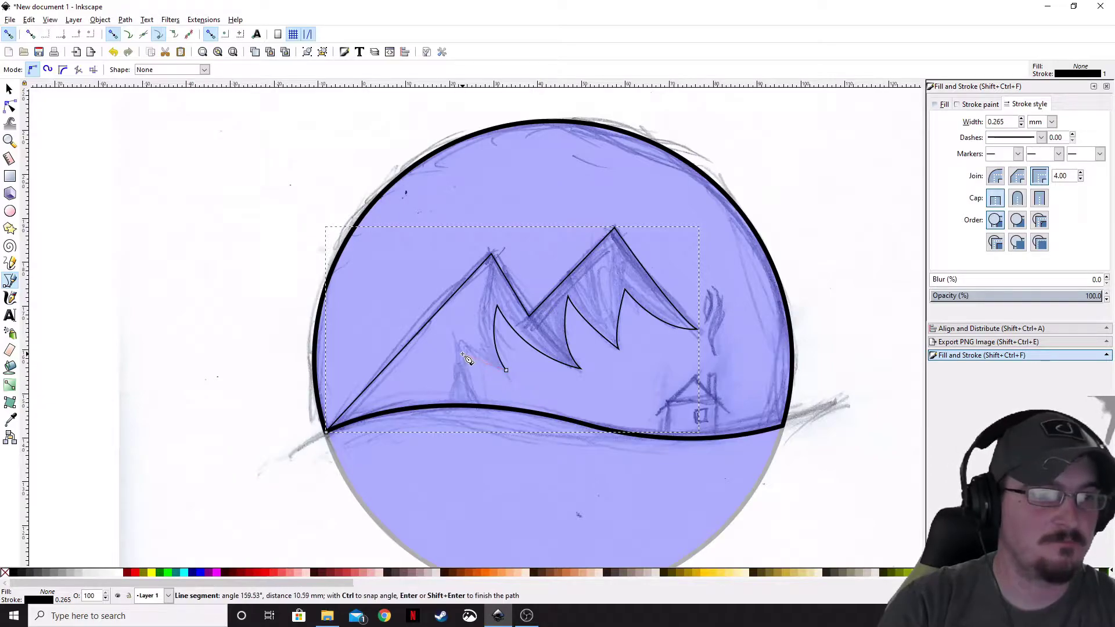
left_click_drag(463, 348, 460, 337)
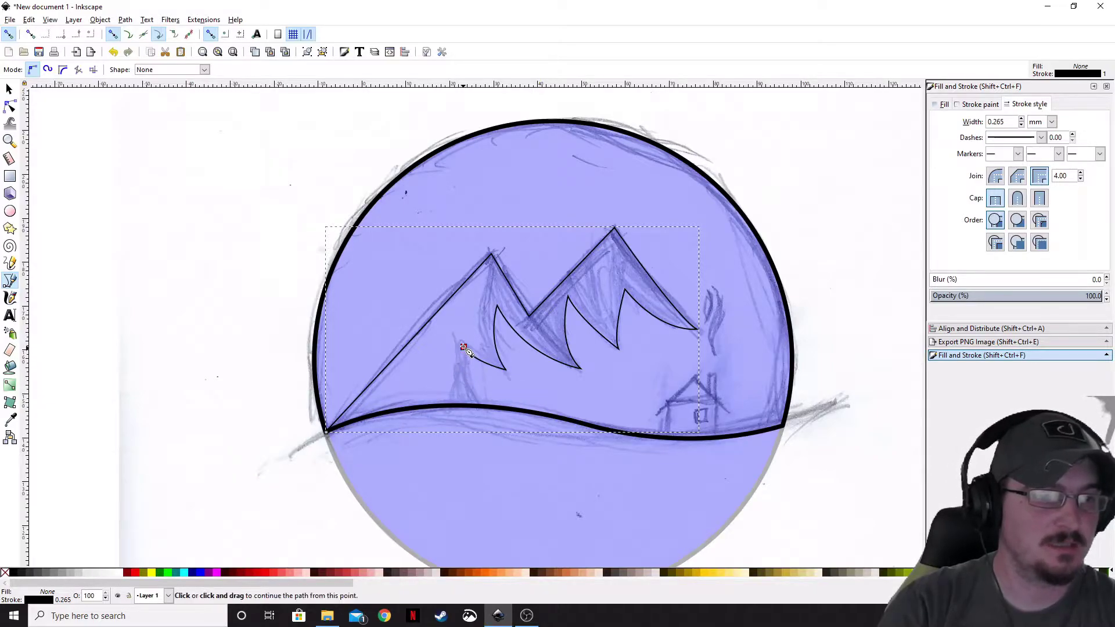
double_click(480, 406)
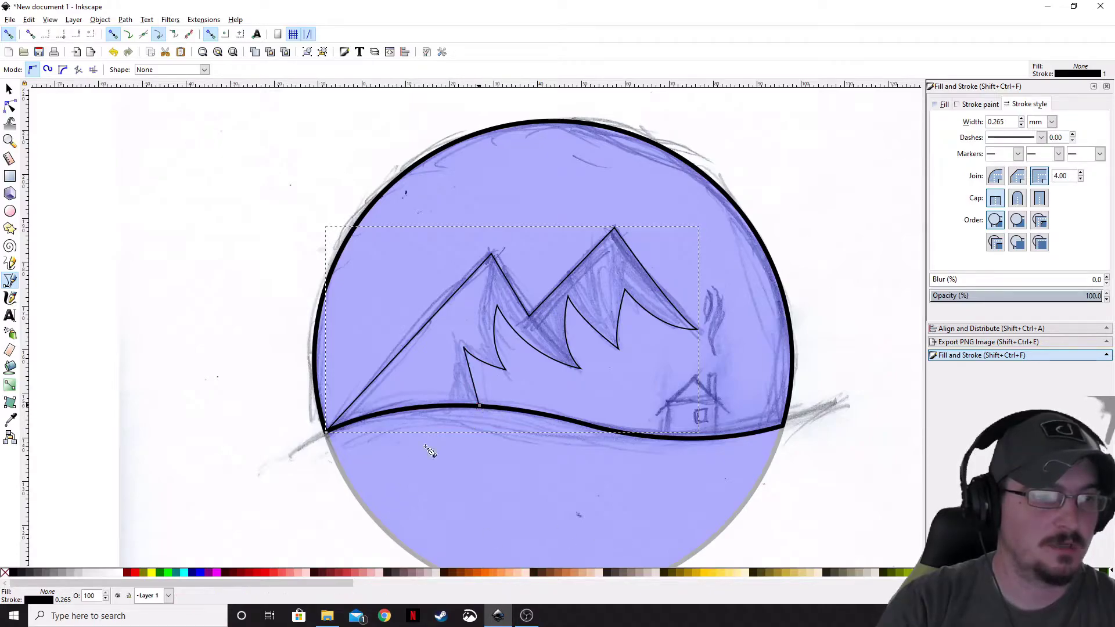
Bend the straight lower edge near the ground node into a leftward curve
key("n")
left_click(480, 406)
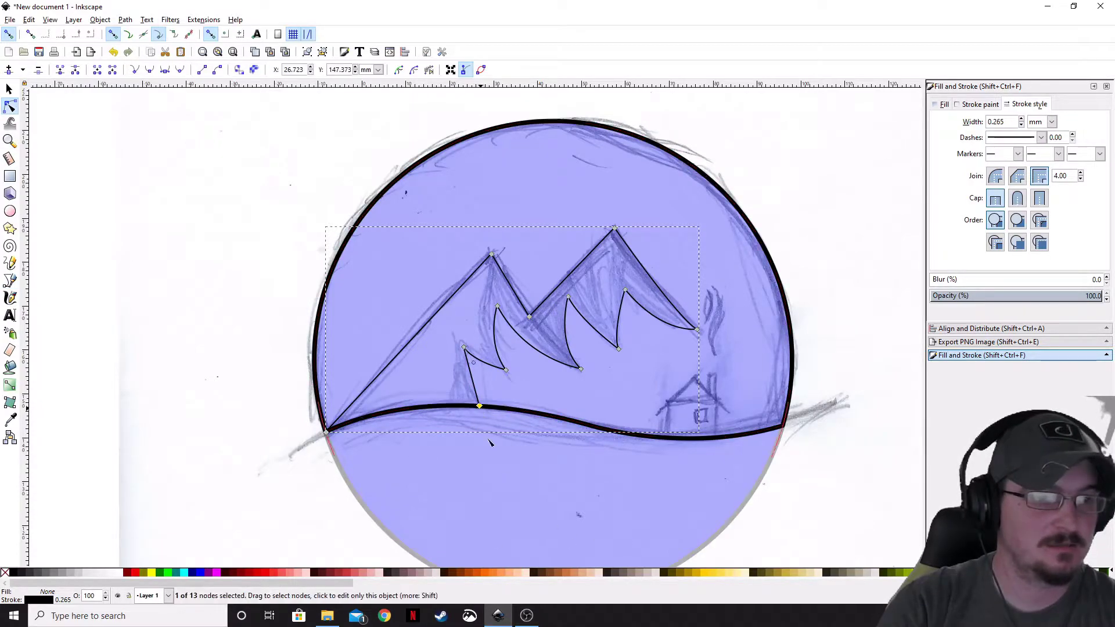
scroll(480, 415, "up", 2, "ctrl")
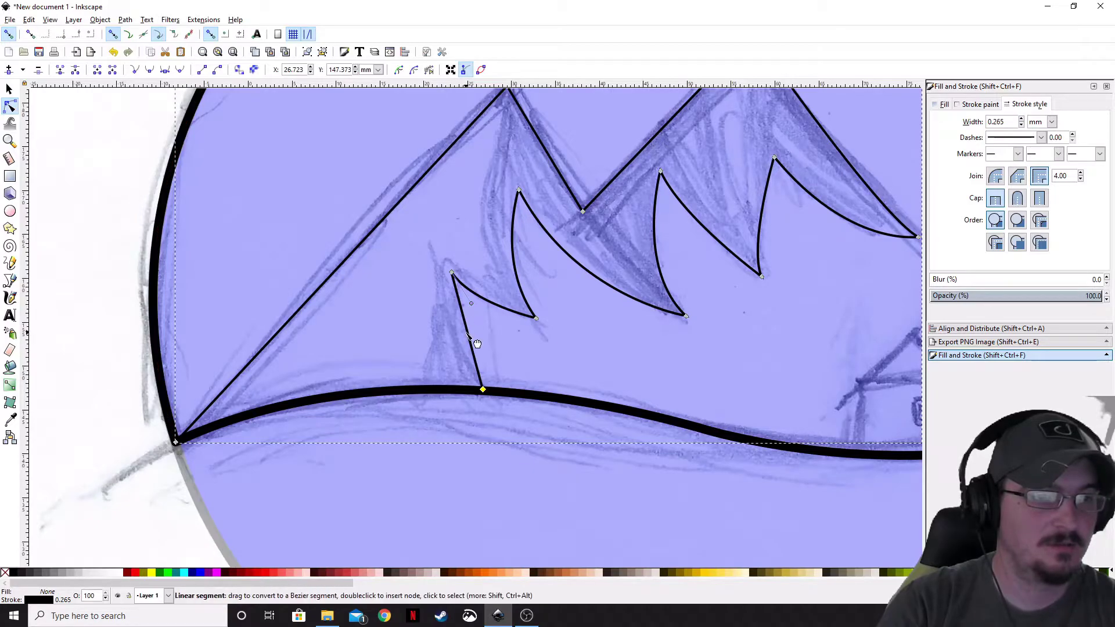
mouse_move(476, 342)
left_mouse_down()
mouse_move(463, 349)
mouse_move(470, 357)
left_mouse_up()
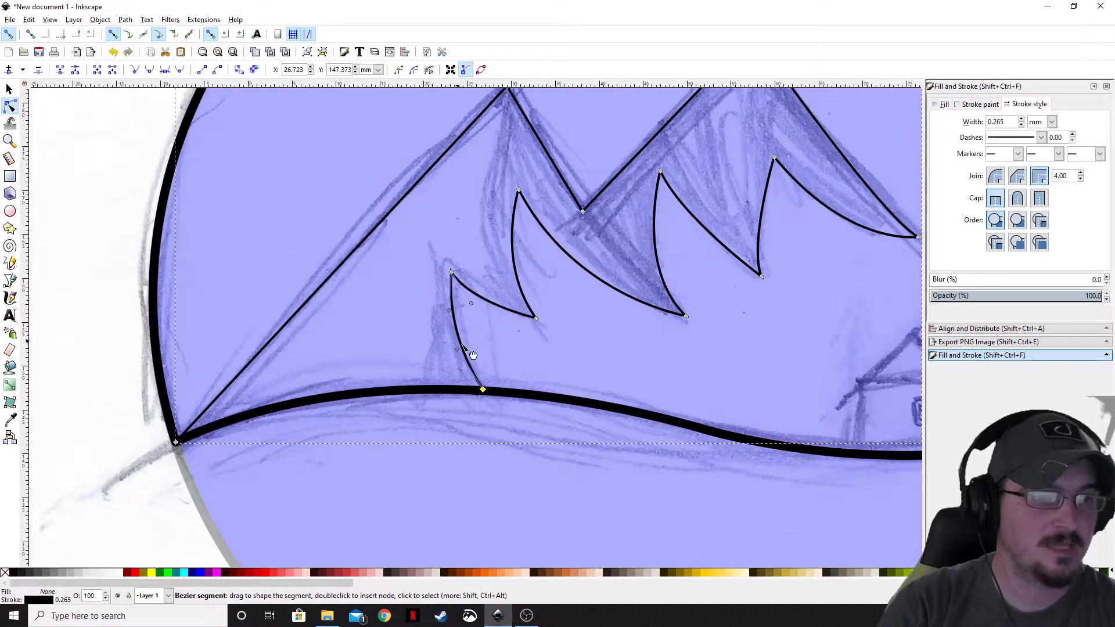
scroll(534, 338, "down", 2)
scroll(535, 338, "up", 1)
scroll(534, 338, "right", 2)
Draw a closed triangle below the ground line, starting from the mountain's corner node
key("b")
left_click(445, 396)
left_click(487, 446)
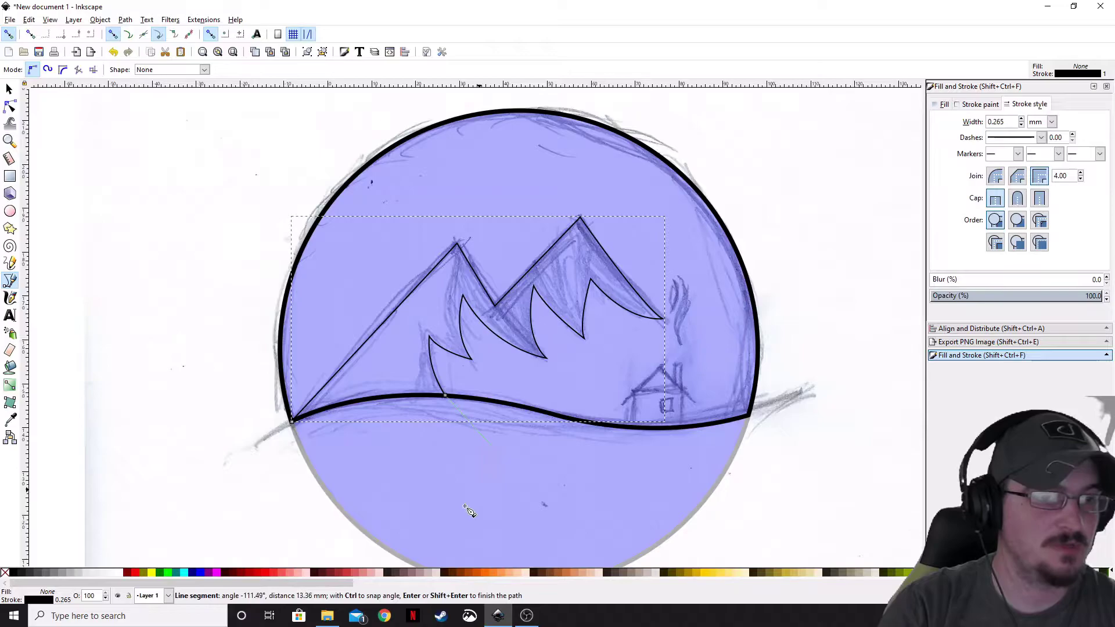
left_click(281, 448)
left_click(293, 422)
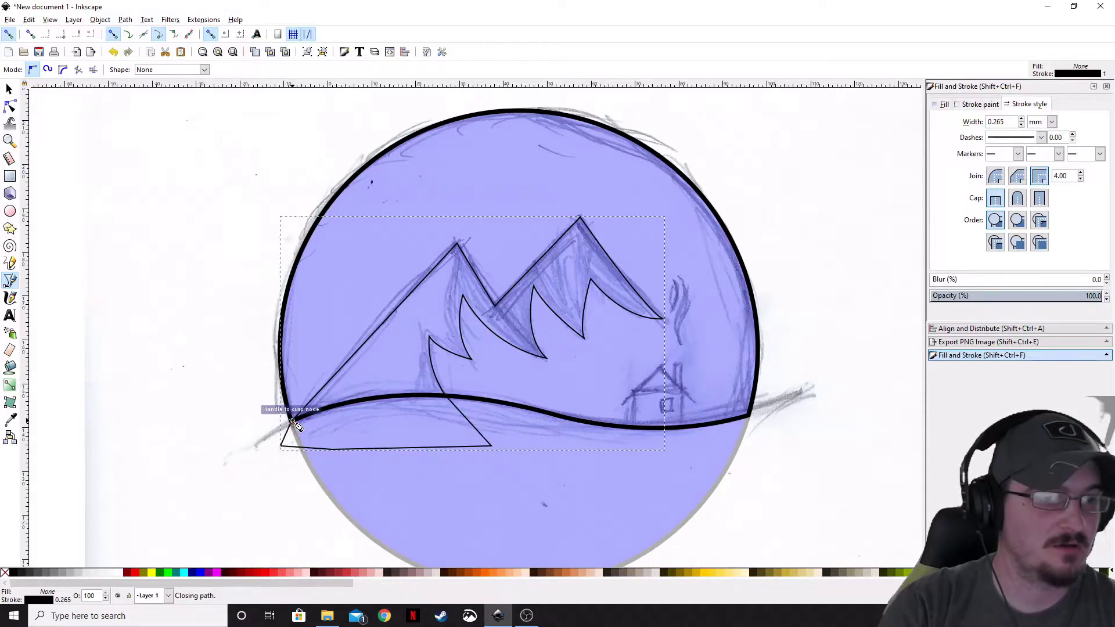
Intersect the triangle with the outline path so the mountain base follows the ground curve
key("s")
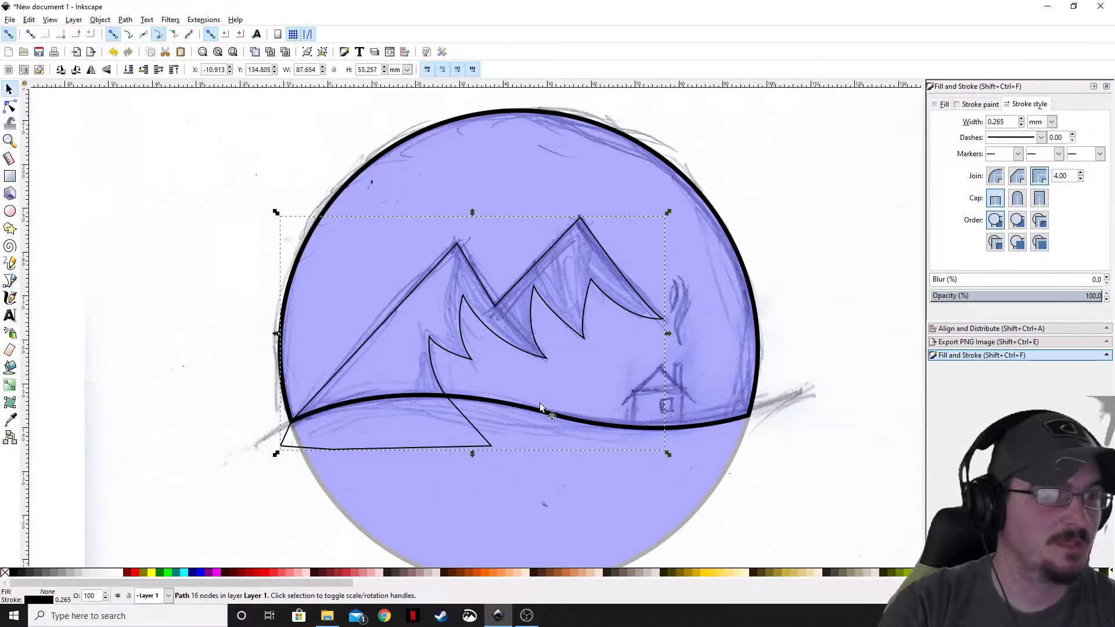
left_click(755, 319)
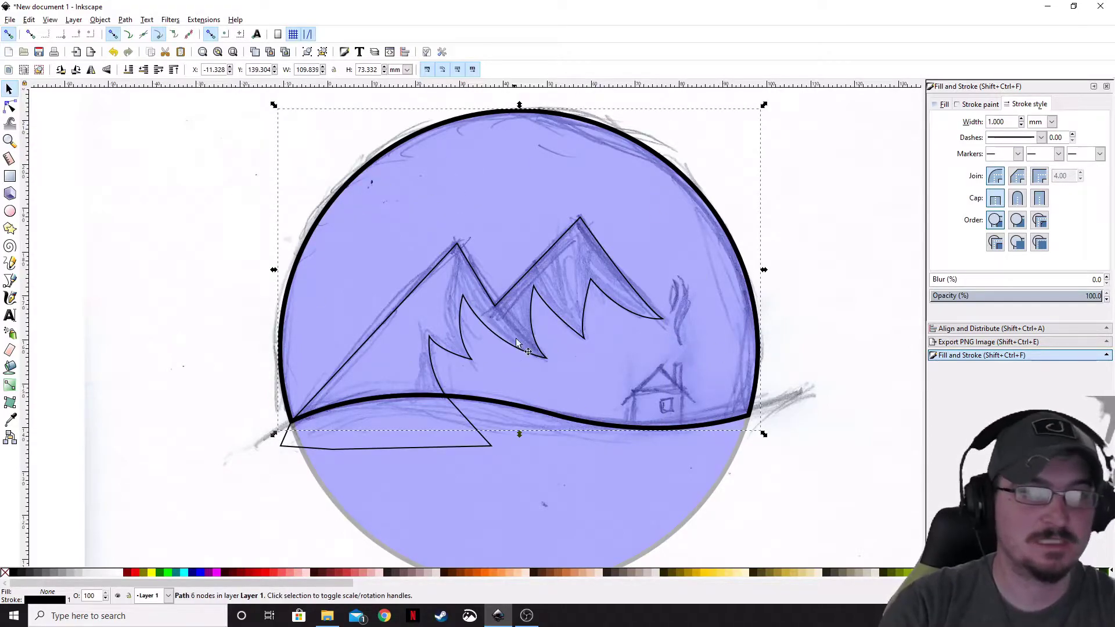
left_click(291, 450, "shift")
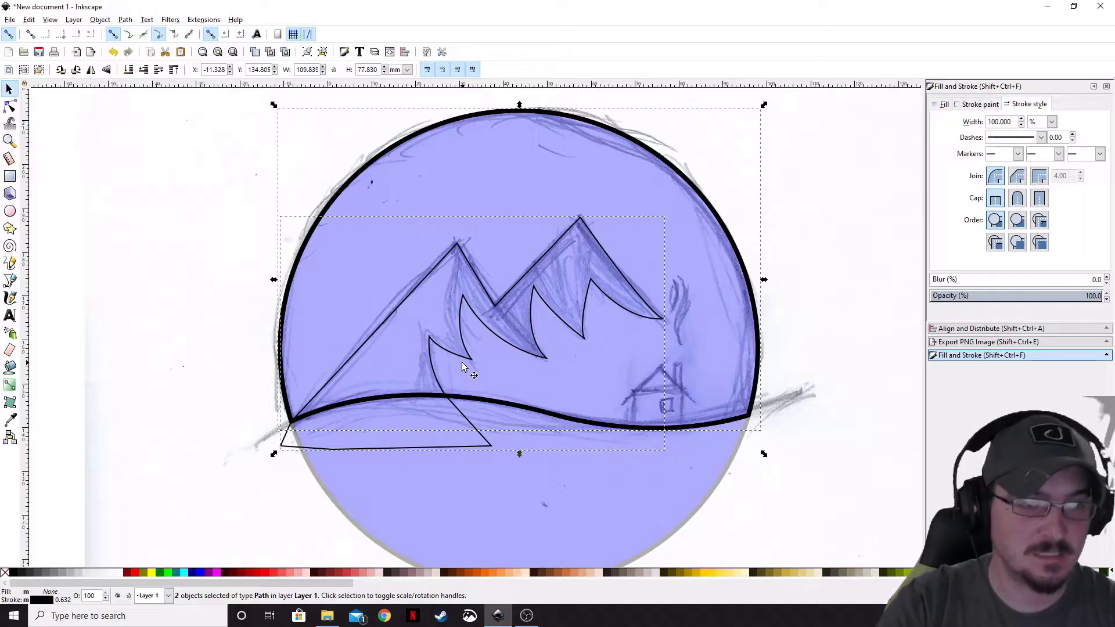
left_click(125, 19)
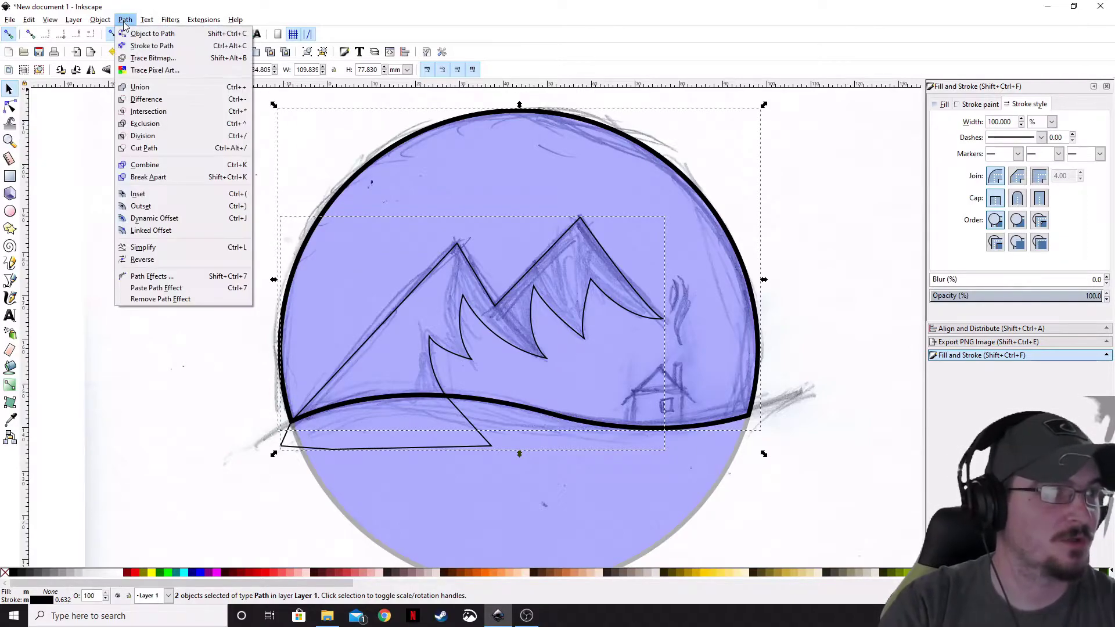
left_click(155, 111)
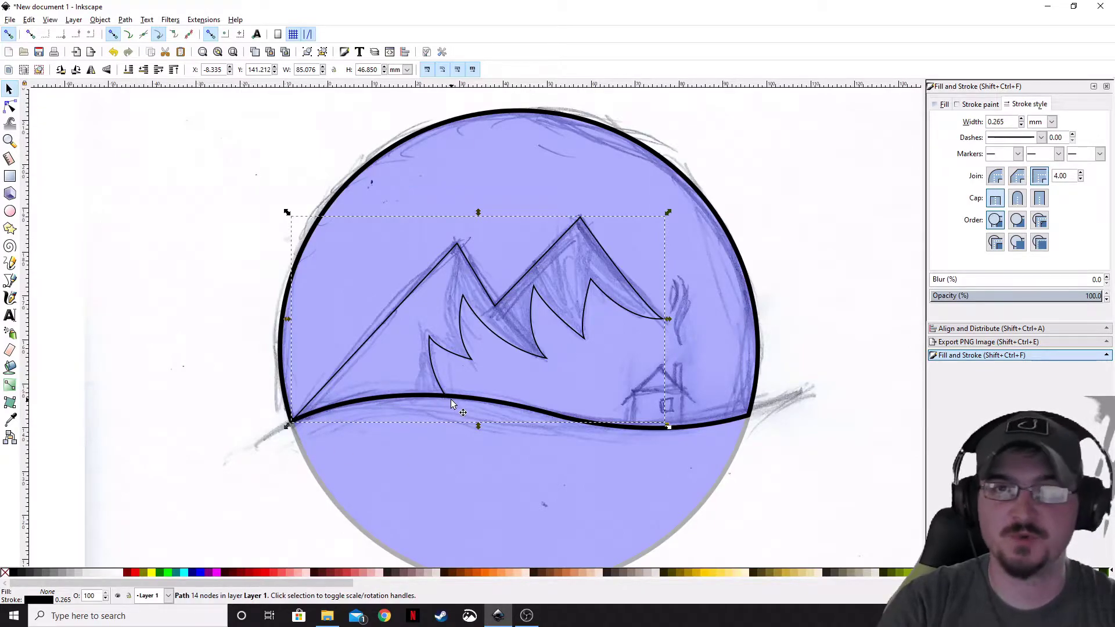
Give the mountain outline a 1 mm stroke with Round joins
left_click(179, 342)
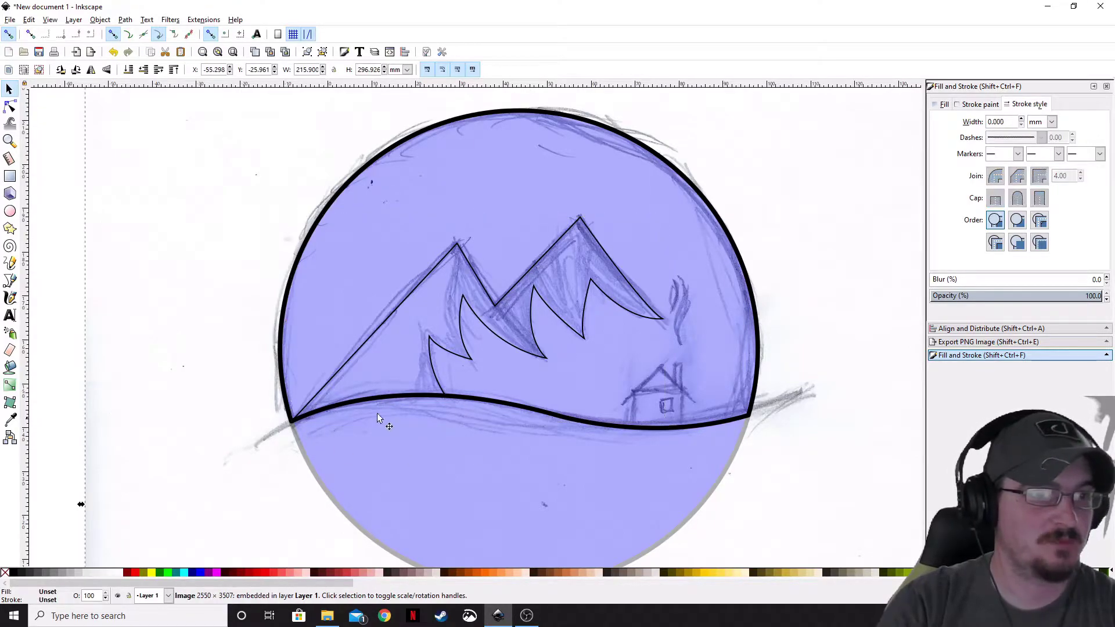
left_click(462, 325)
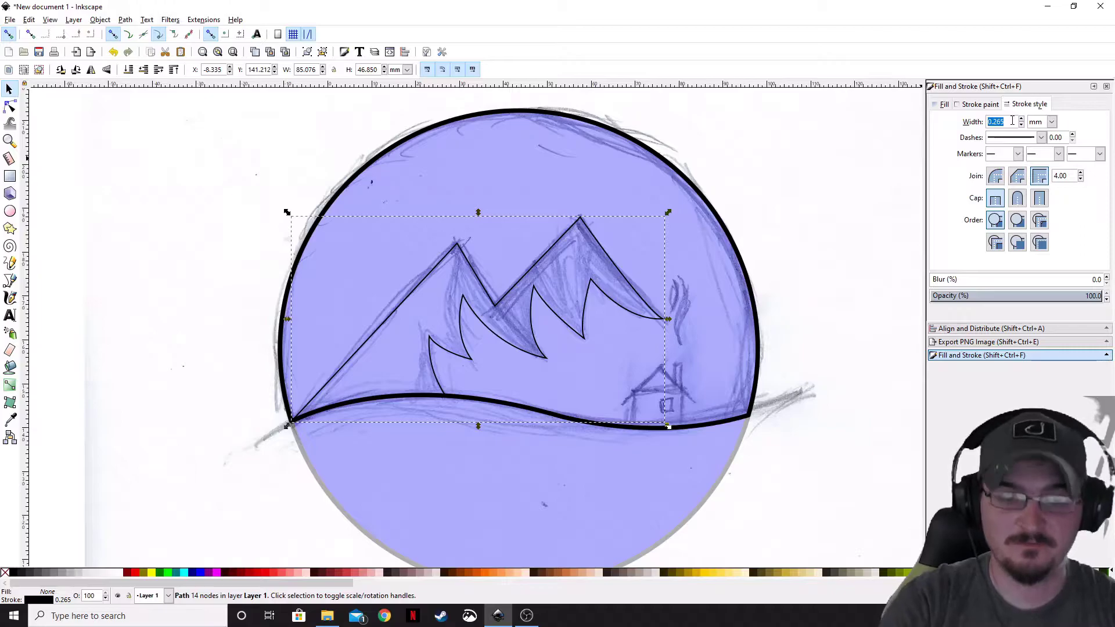
type("1")
key("Return")
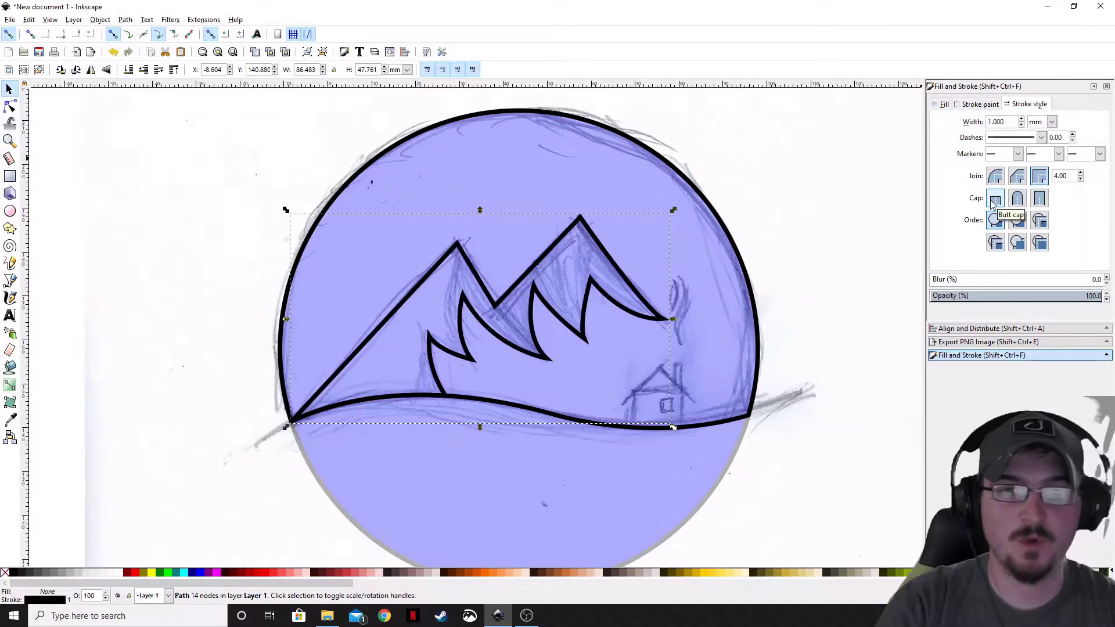
left_click(995, 177)
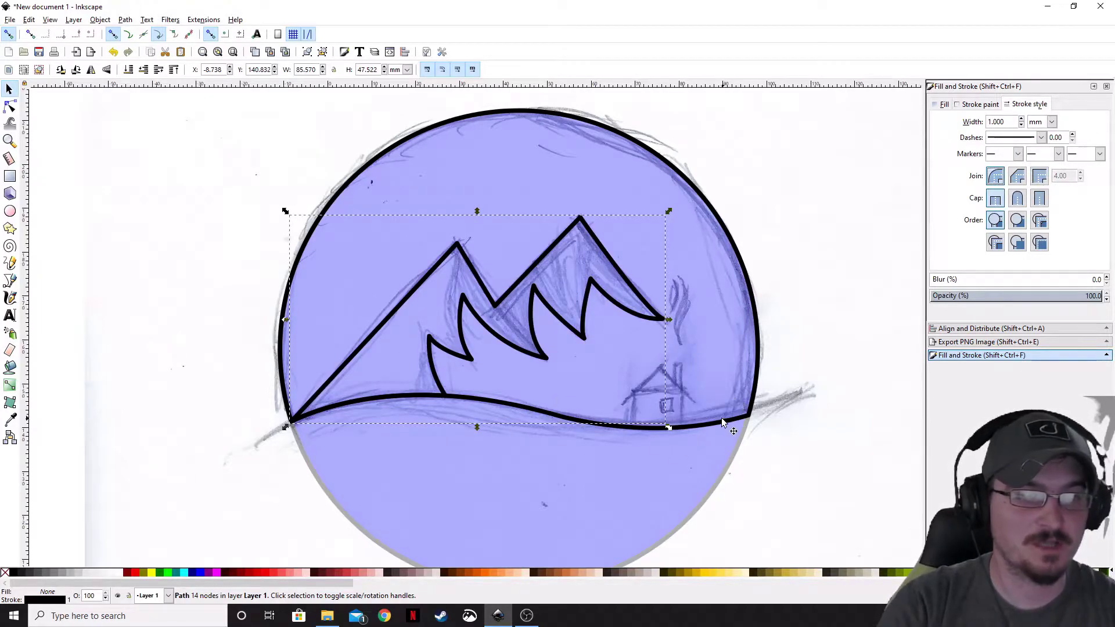
left_click(825, 441)
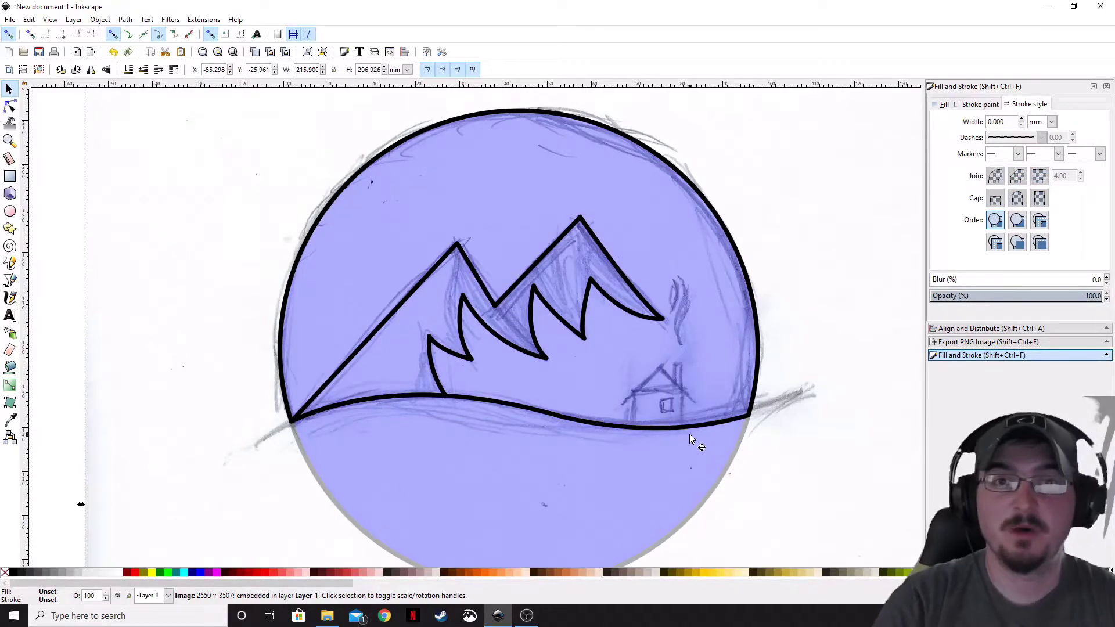
Draw a rectangle over the house sketch's walls
scroll(632, 378, "up", 3, "ctrl")
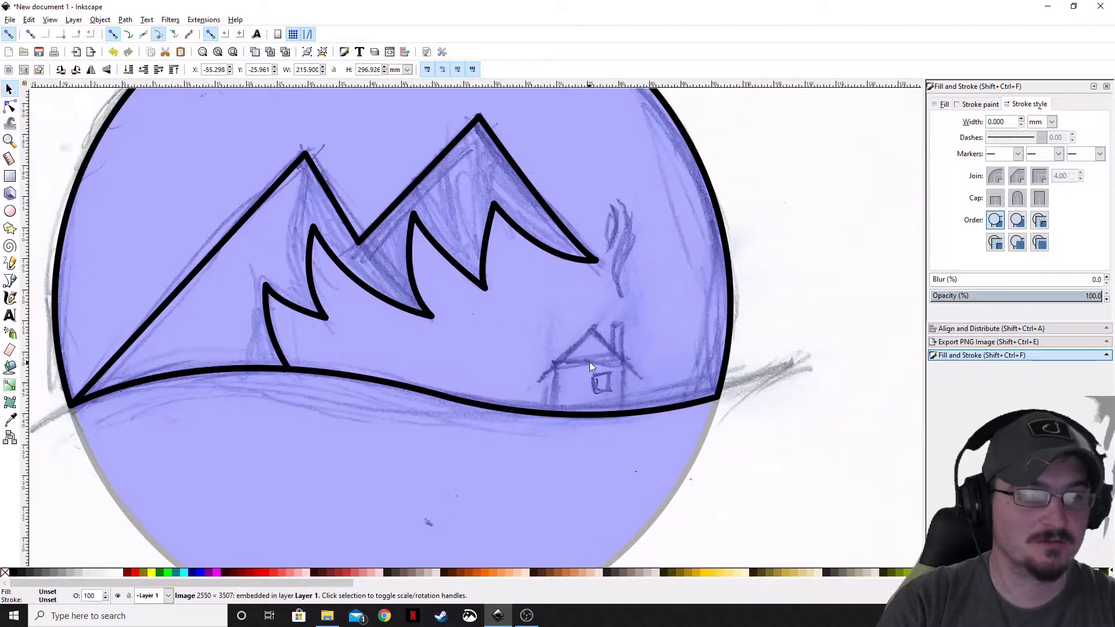
left_click(10, 176)
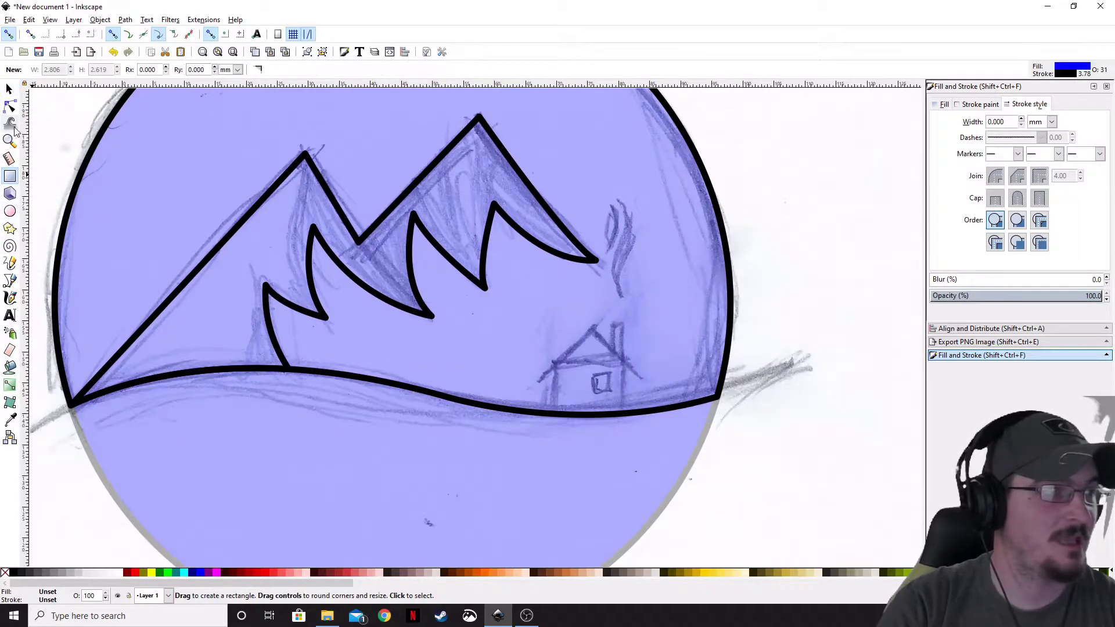
mouse_move(556, 363)
left_mouse_down()
mouse_move(613, 401)
mouse_move(620, 427)
left_mouse_up()
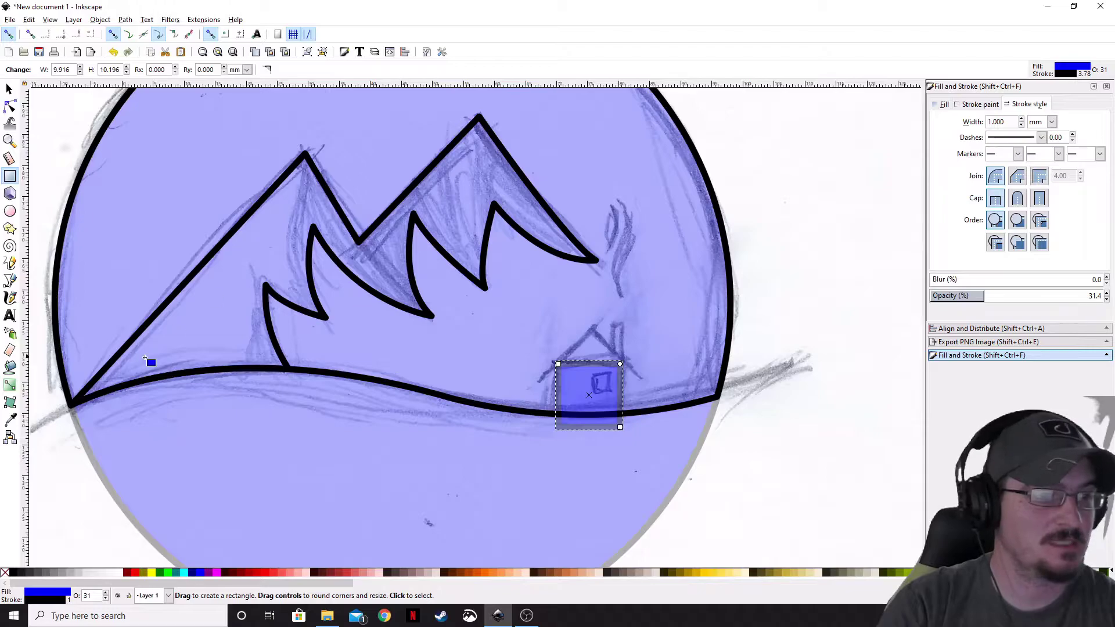
Cut the rectangle's bottom away along the ground curve using Difference with the dome outline
left_click(8, 92)
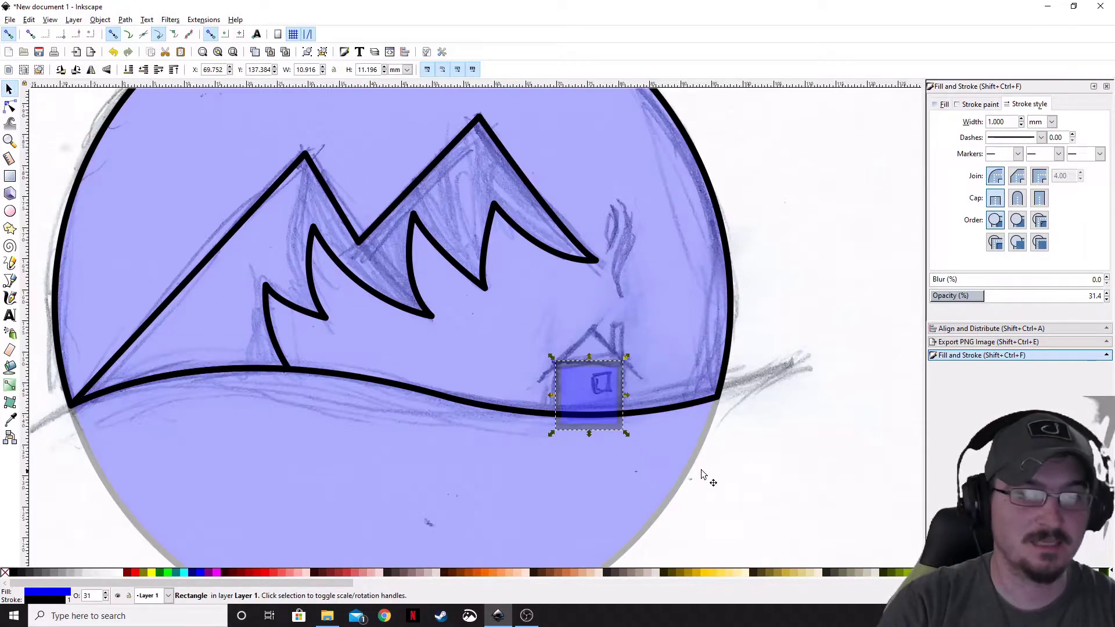
left_click(760, 436)
left_click(729, 280)
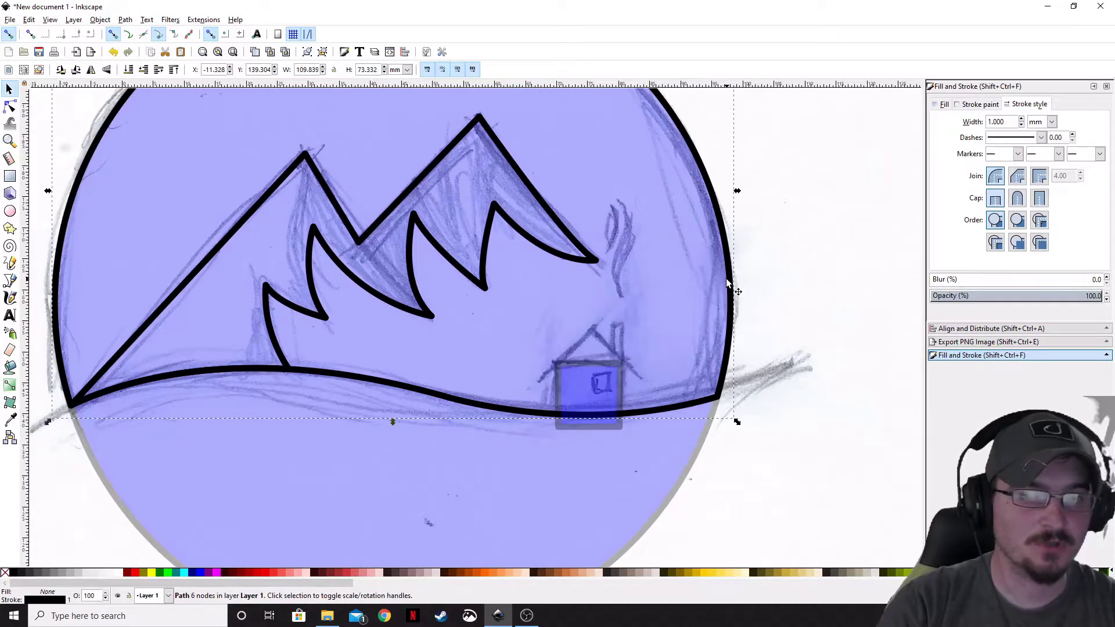
left_click(618, 380, "shift")
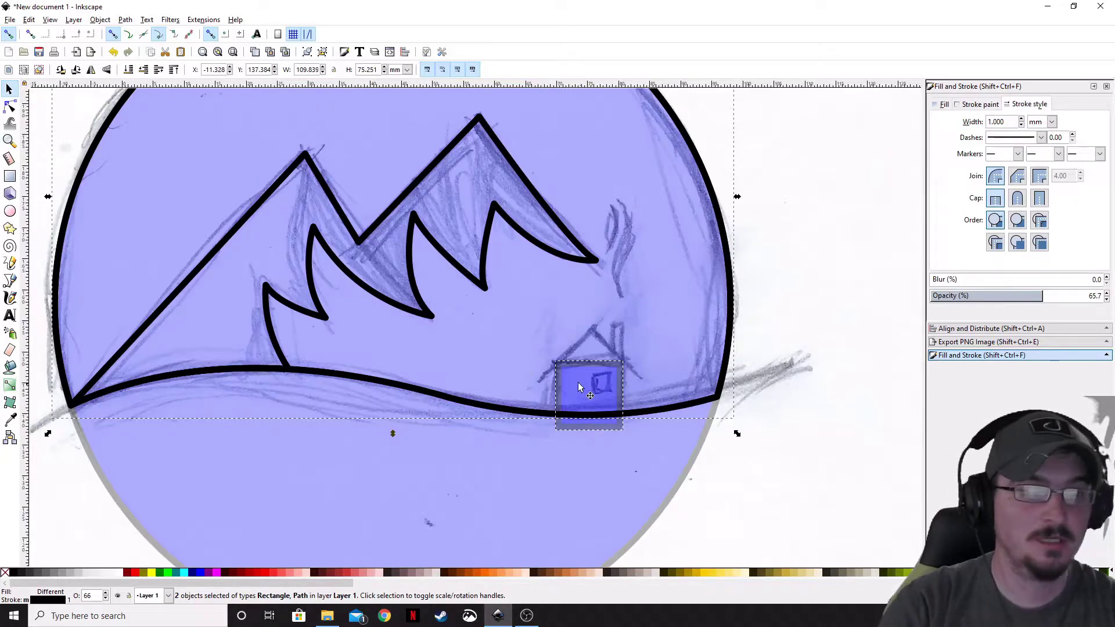
left_click(131, 19)
left_click(150, 98)
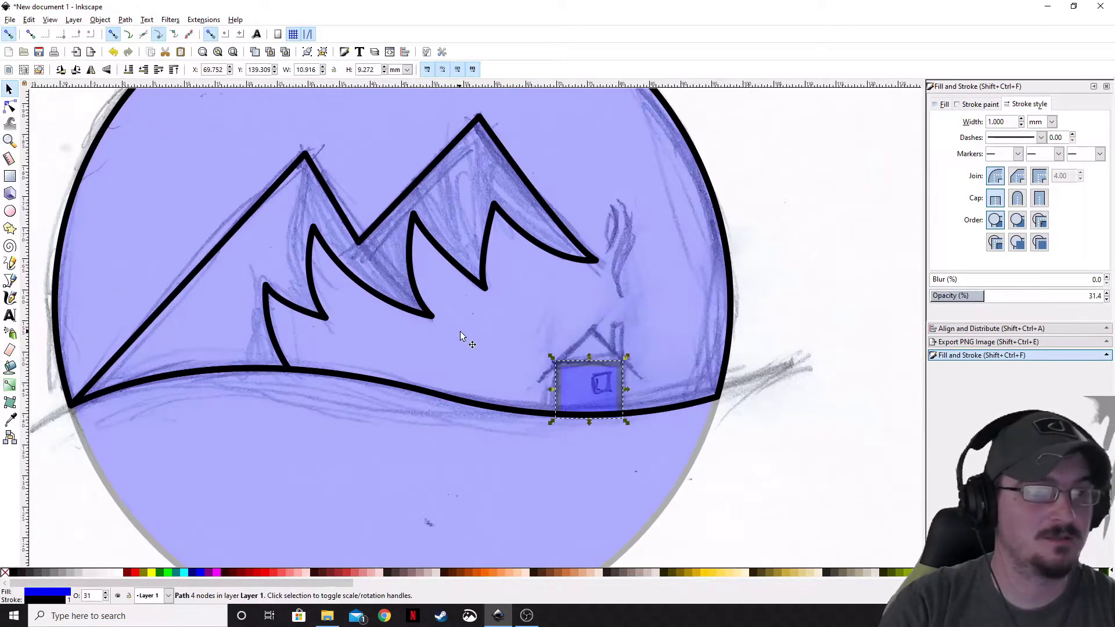
Select the sketch, dome outline and blue house shape in turn to check the result
left_click(755, 461)
scroll(685, 424, "left", 2)
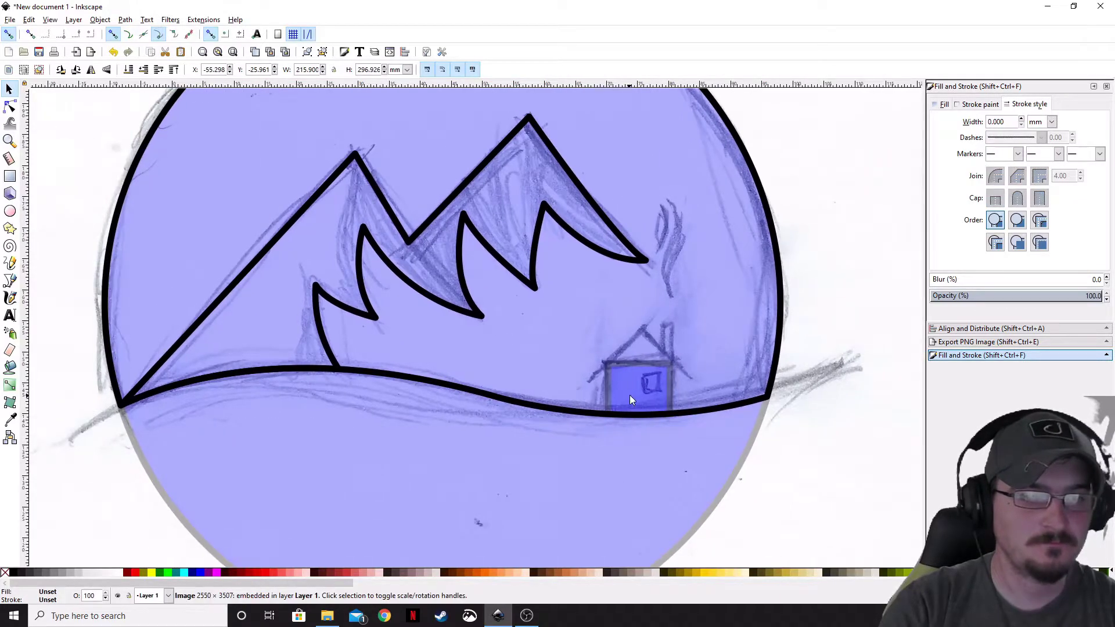
left_click(774, 363)
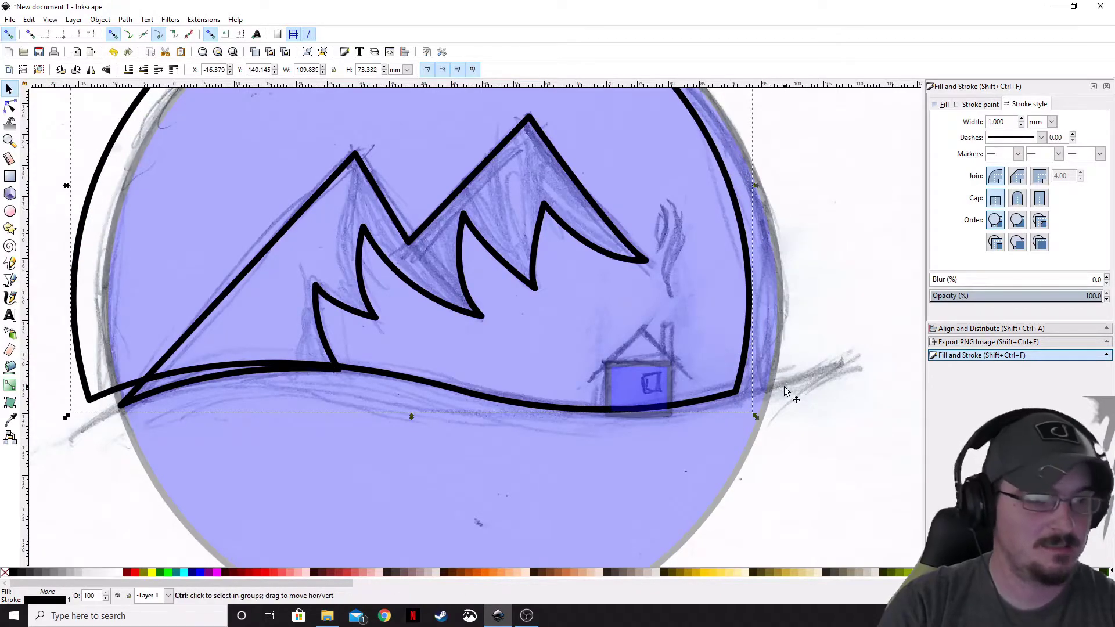
left_click(666, 387)
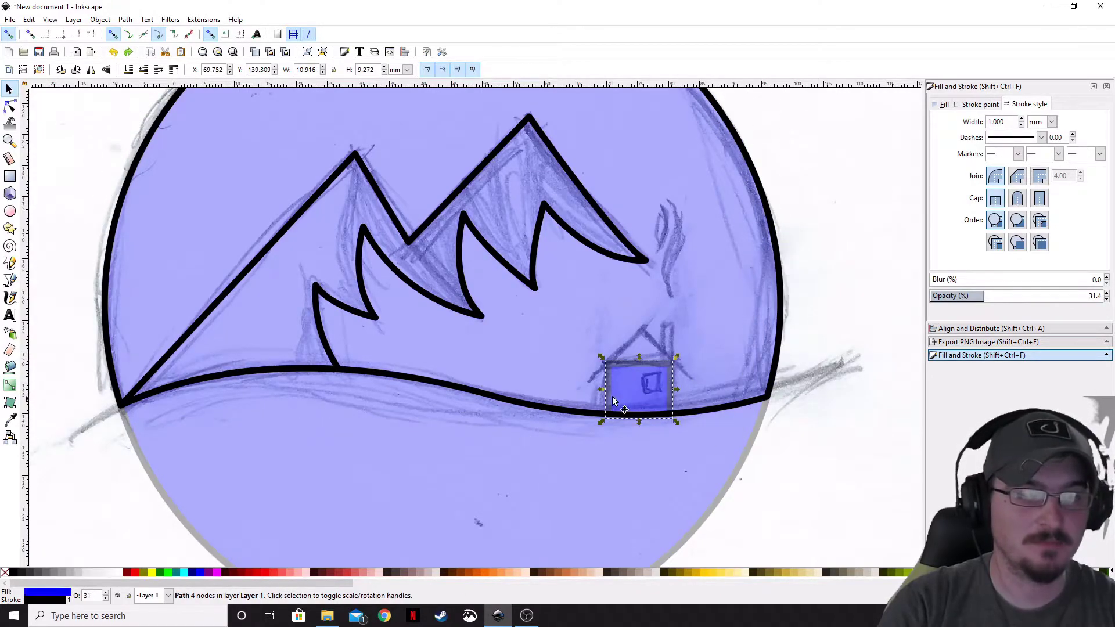
left_click(785, 480)
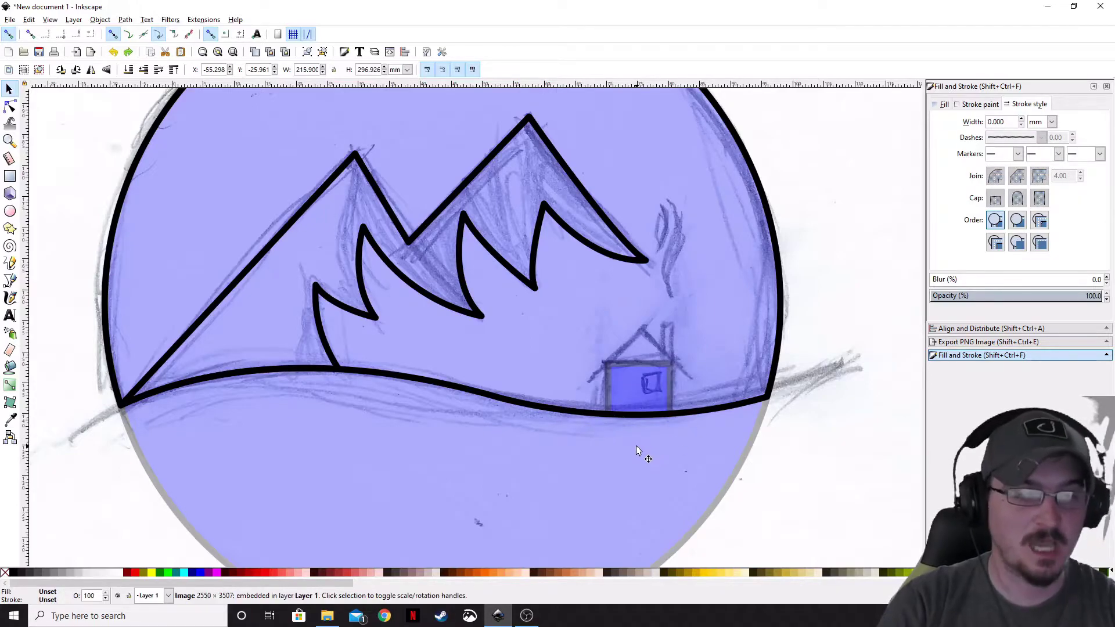
scroll(623, 444, "down", 2, "ctrl")
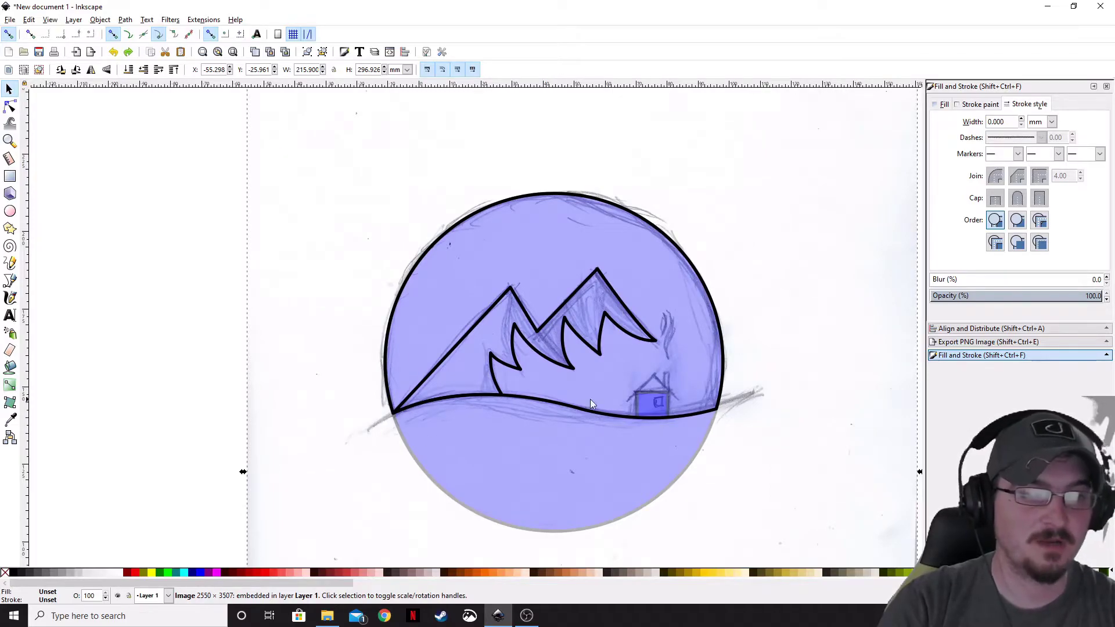
Delete the blue circle from the drawing
left_click(702, 458)
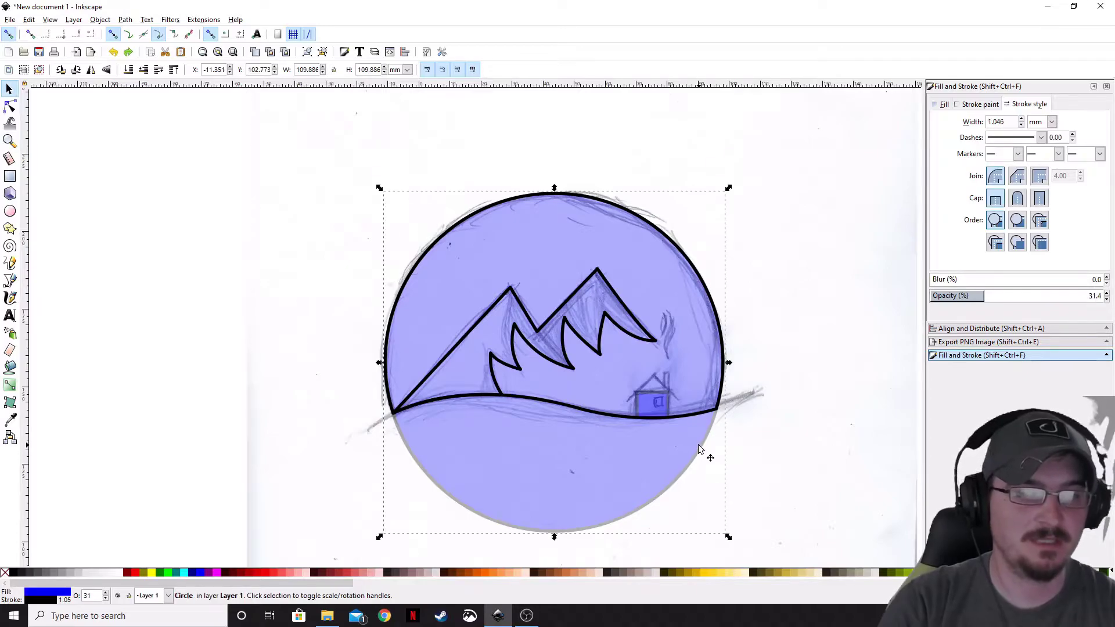
key("Delete")
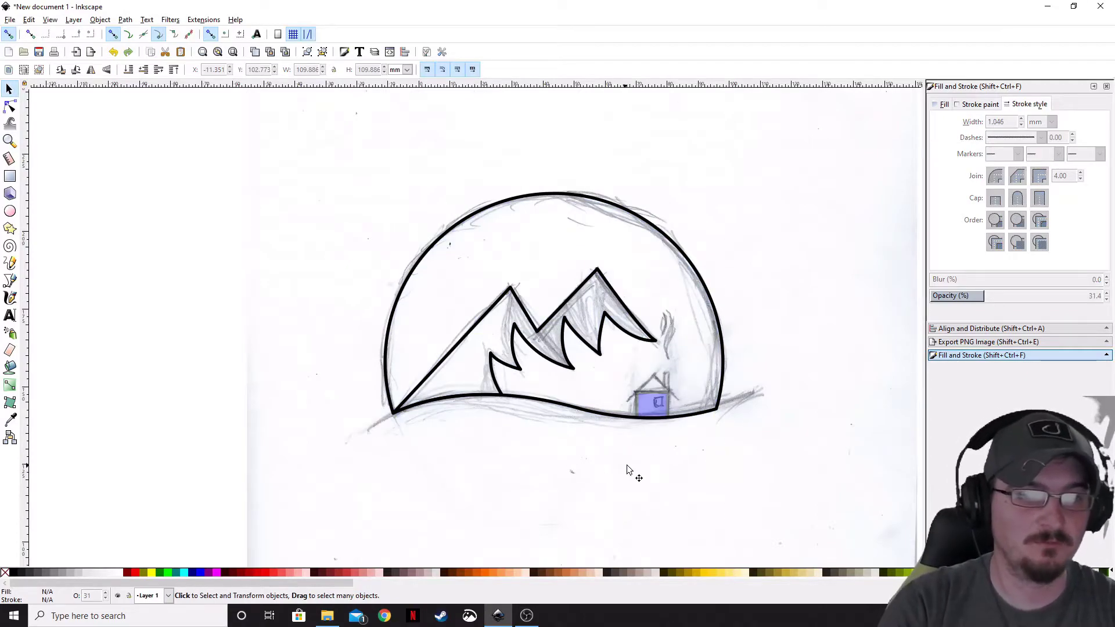
scroll(610, 465, "up", 4, "ctrl")
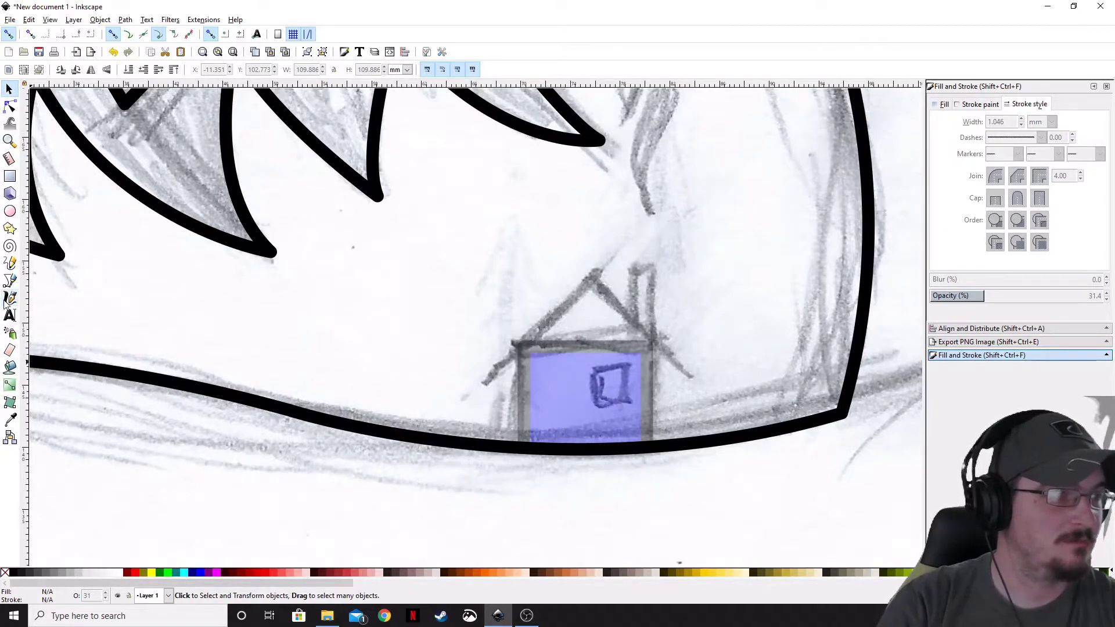
Trace the triangular roof over the house and give it a 1 mm stroke
left_click(10, 281)
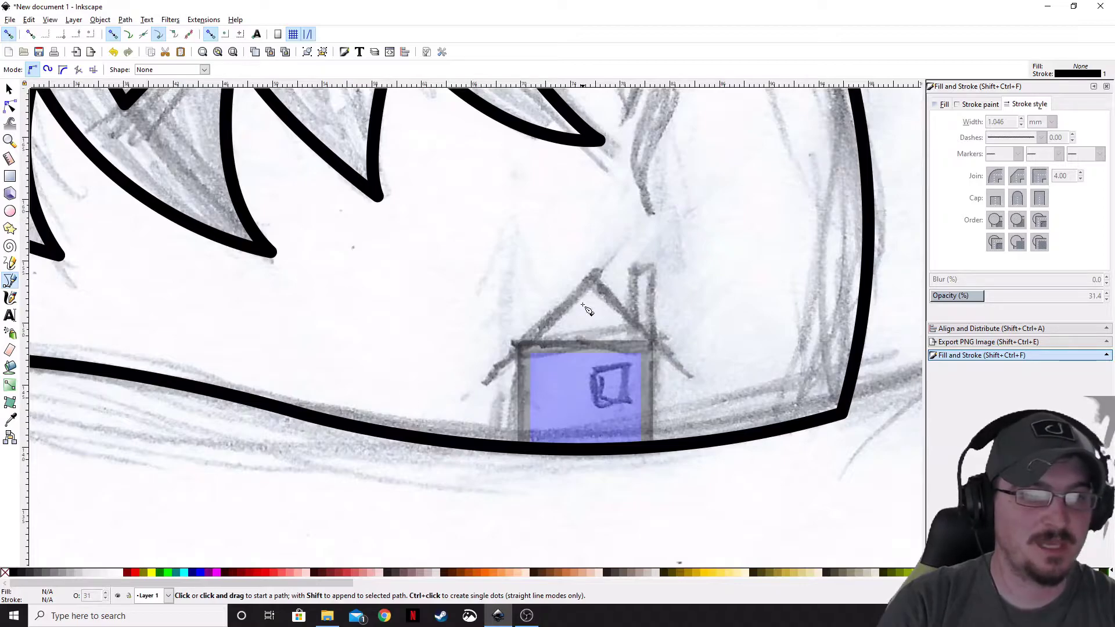
left_click(503, 349)
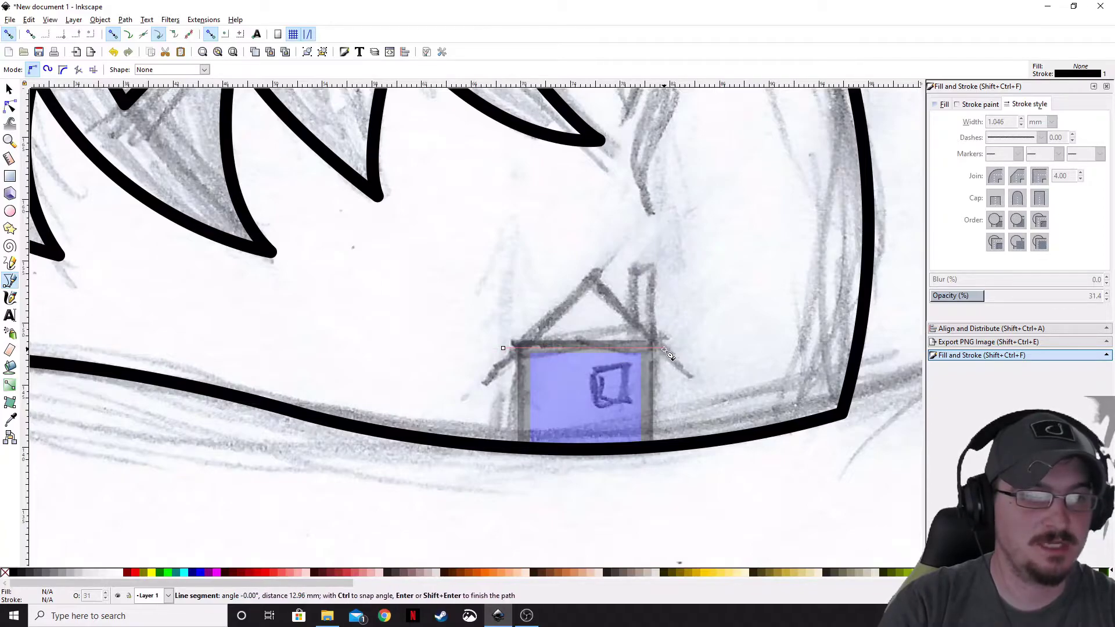
left_click(664, 348)
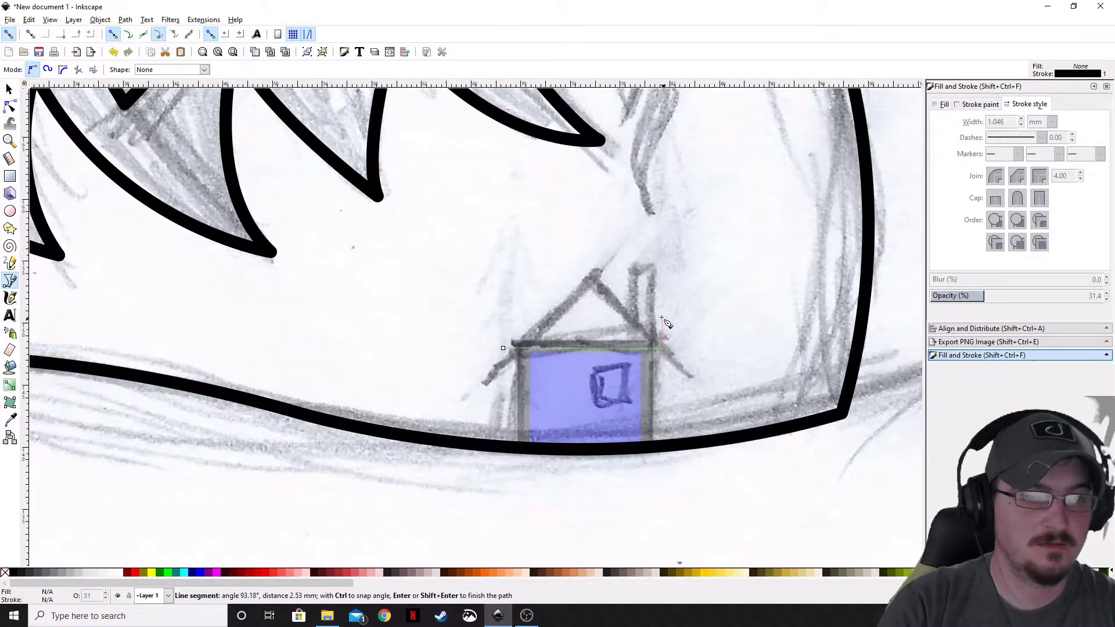
left_click(590, 277)
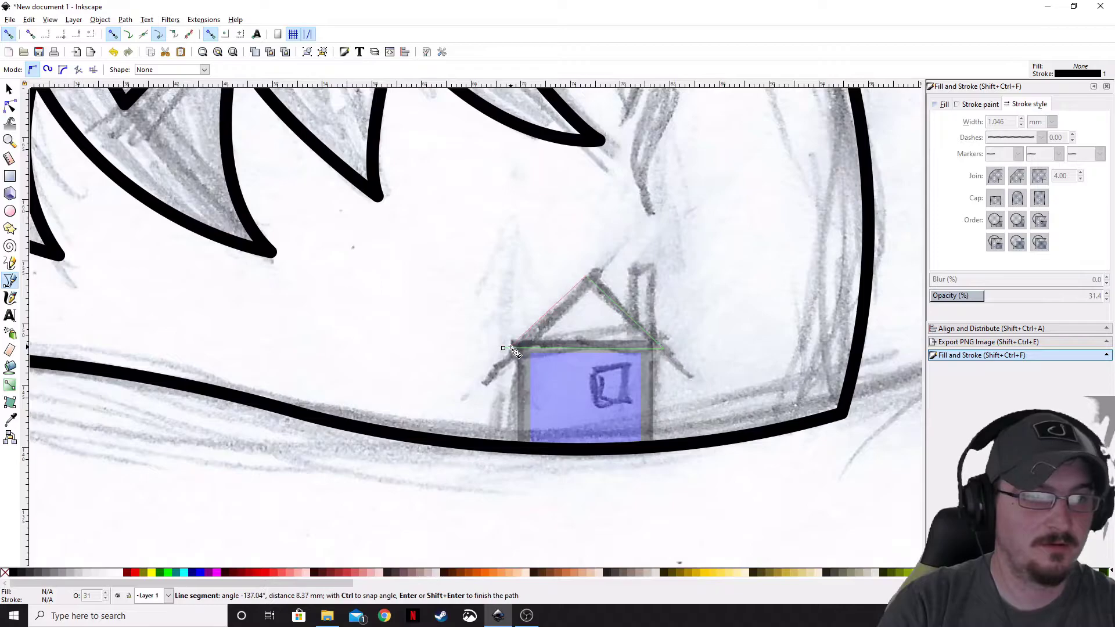
left_click(503, 349)
left_click(9, 88)
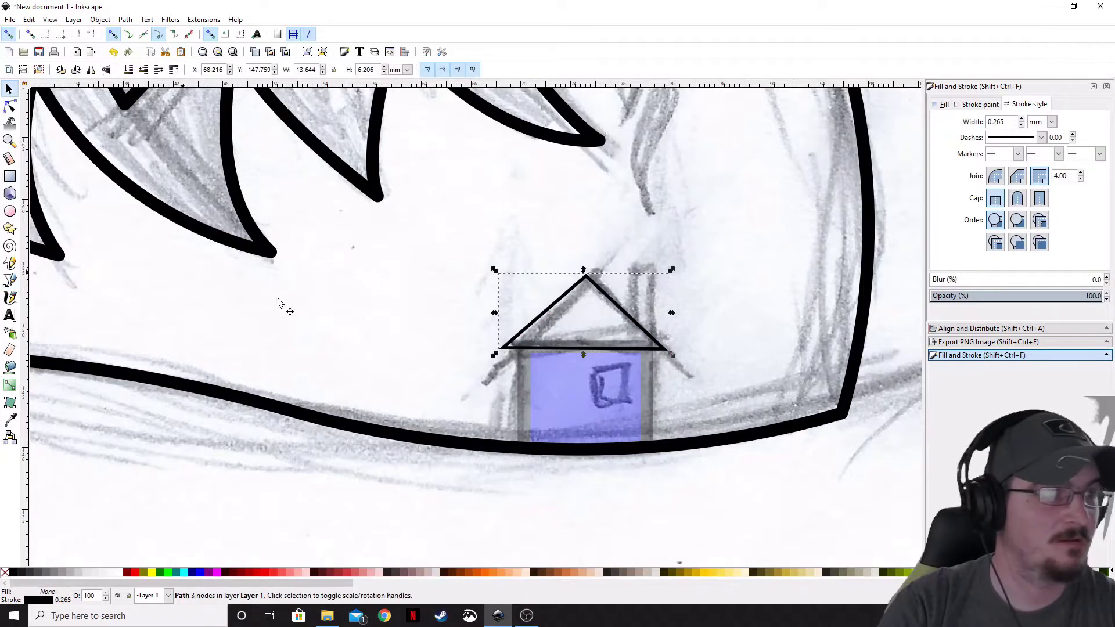
type("1")
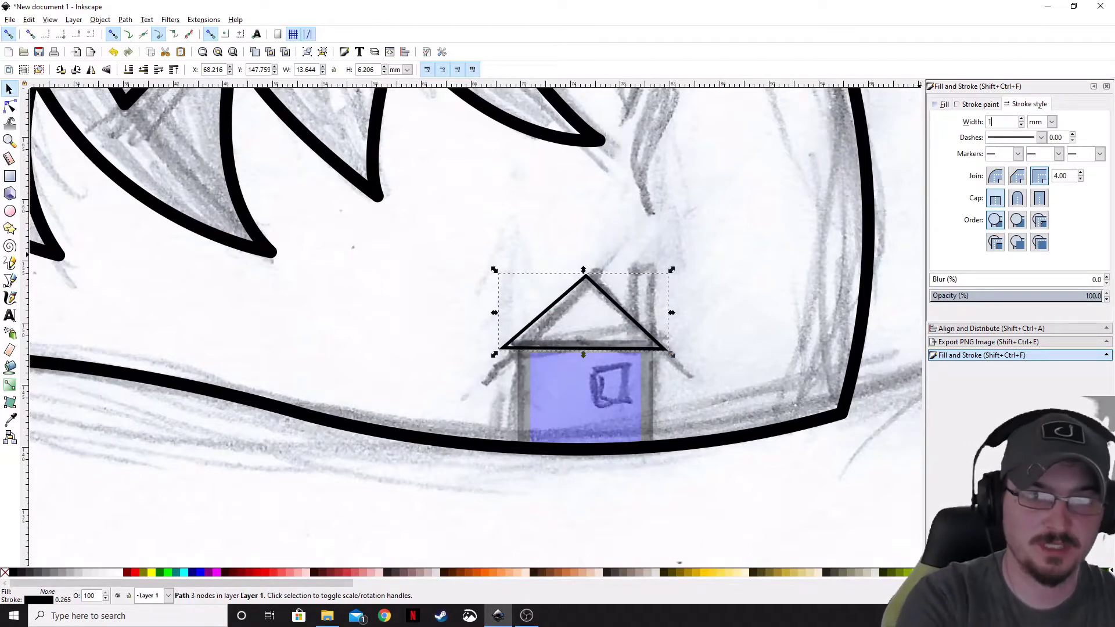
key("Return")
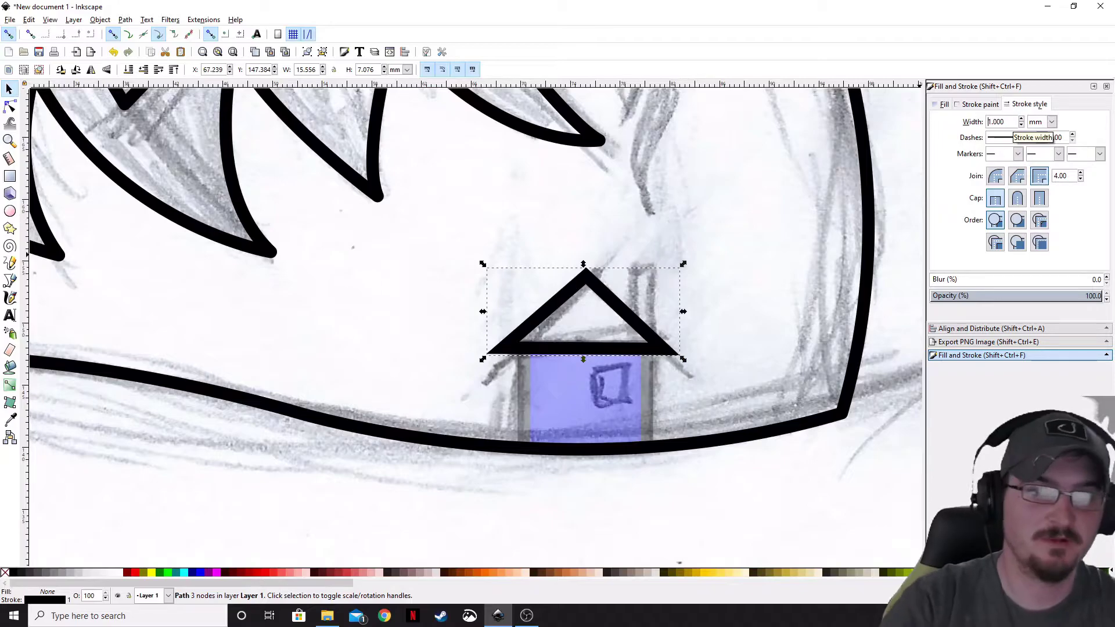
Round the roof's joins and combine it with the blue wall rectangle into one 7-node path
left_click(996, 175)
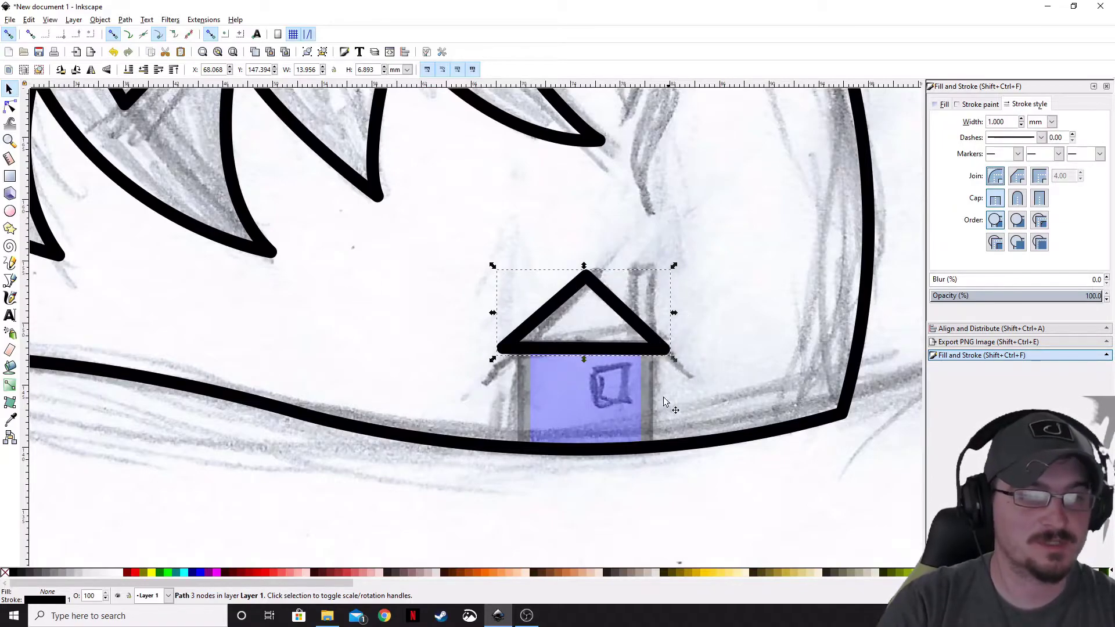
left_click(645, 386, "shift")
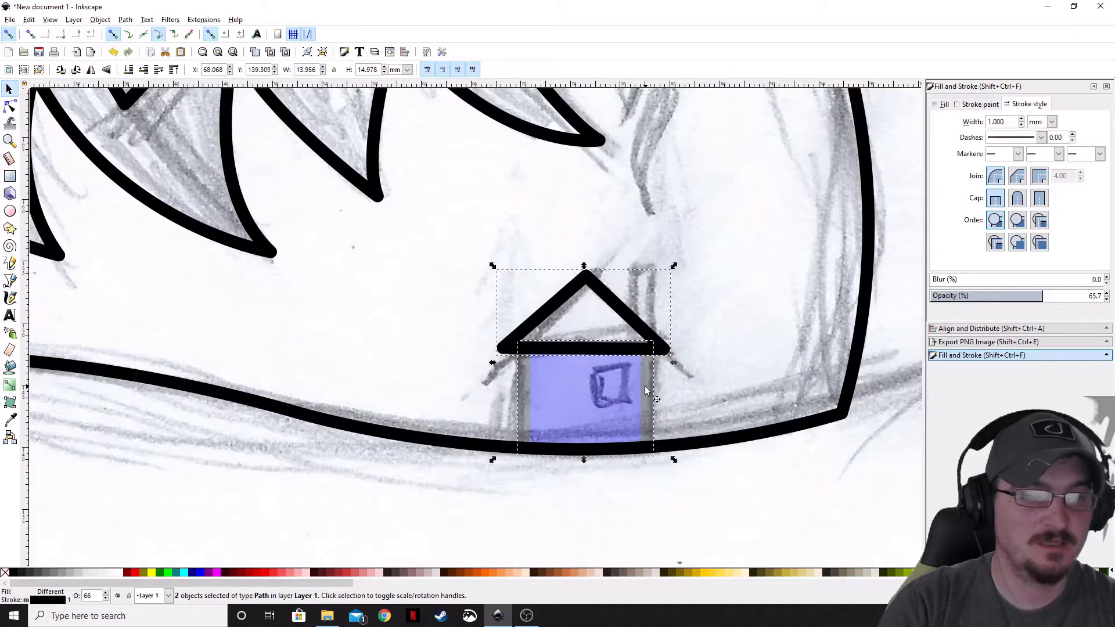
left_click(125, 20)
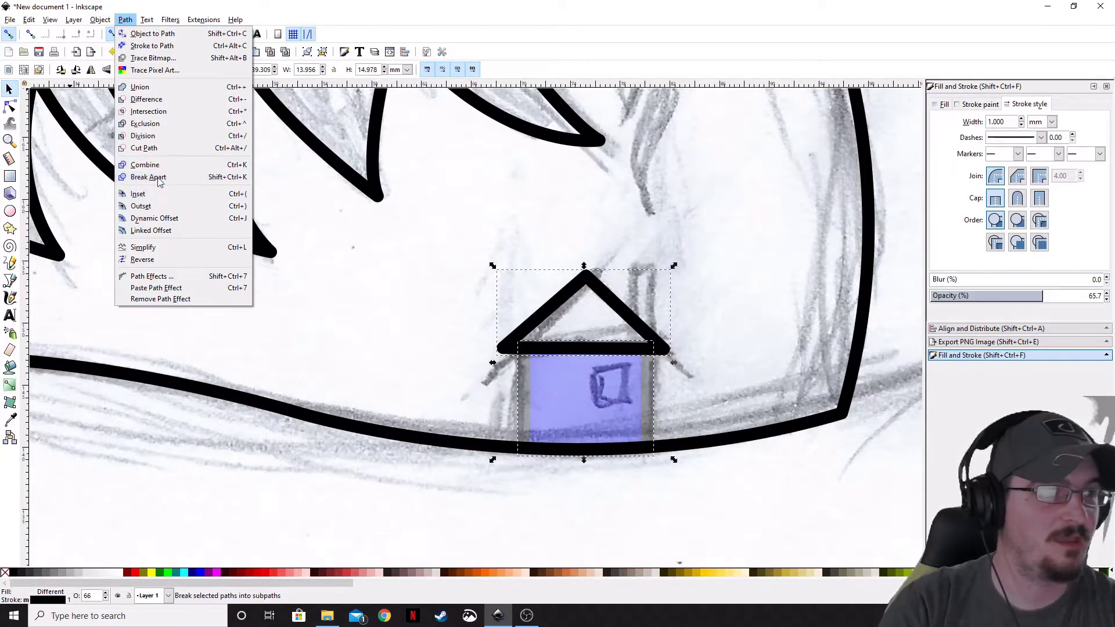
left_click(145, 165)
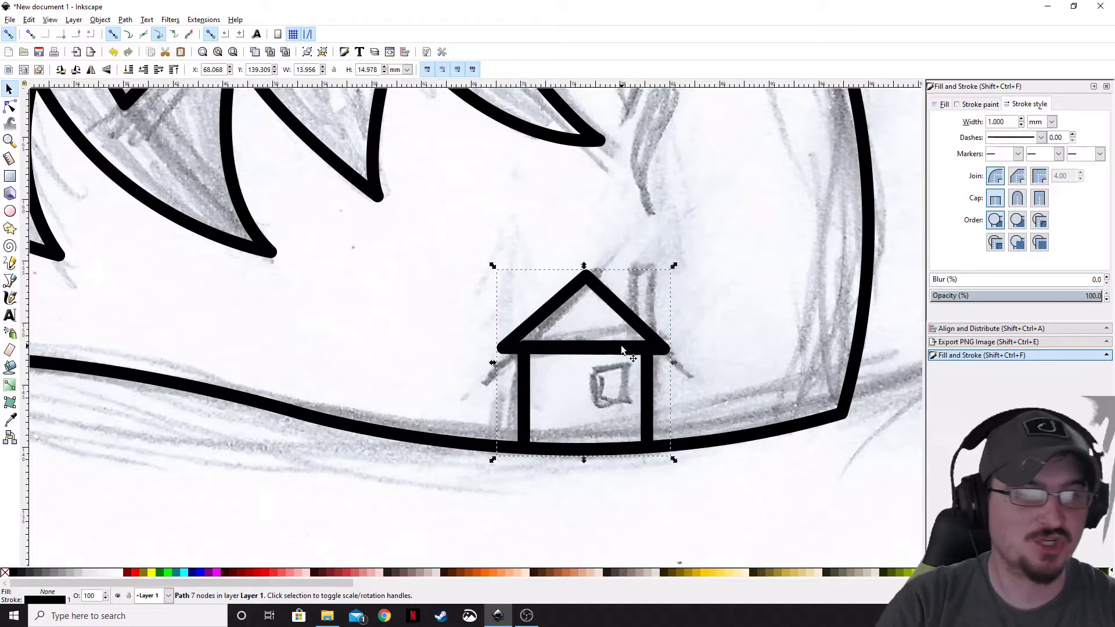
mouse_move(619, 349)
left_mouse_down()
mouse_move(737, 286)
mouse_move(700, 285)
left_mouse_up()
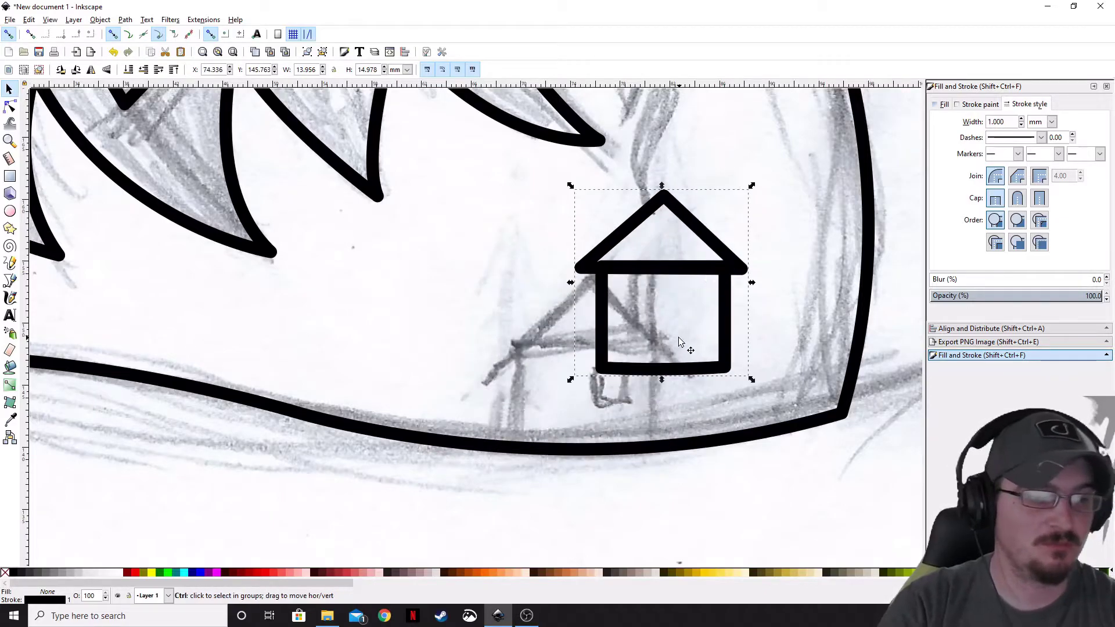
key("ctrl+z")
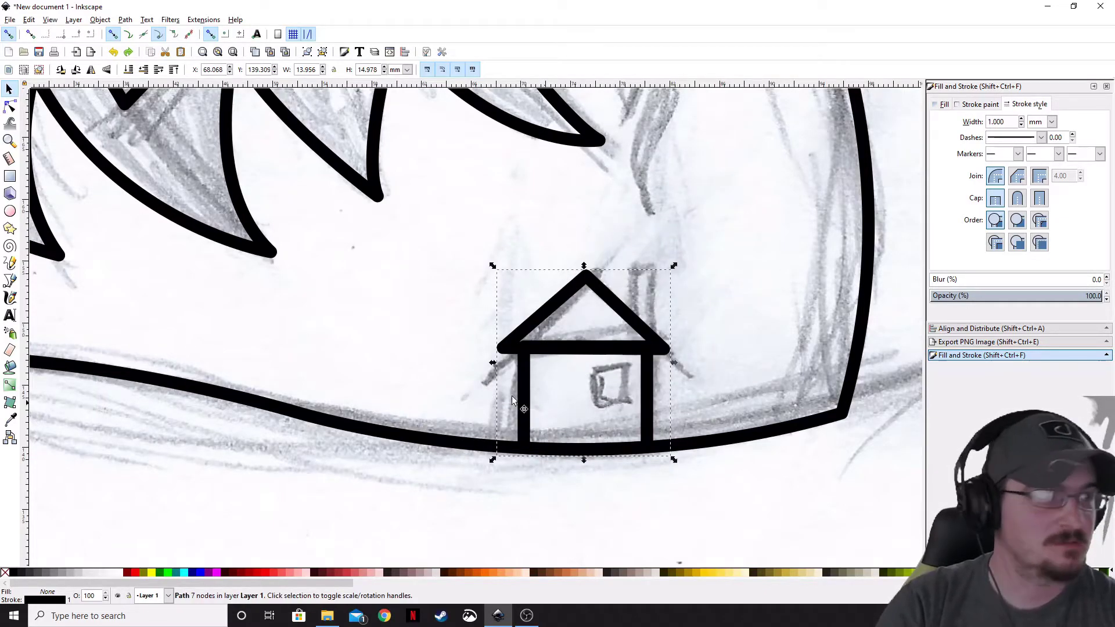
Trace a closed four-corner chimney outline on the roof's right slope with the Bezier tool
left_click(9, 281)
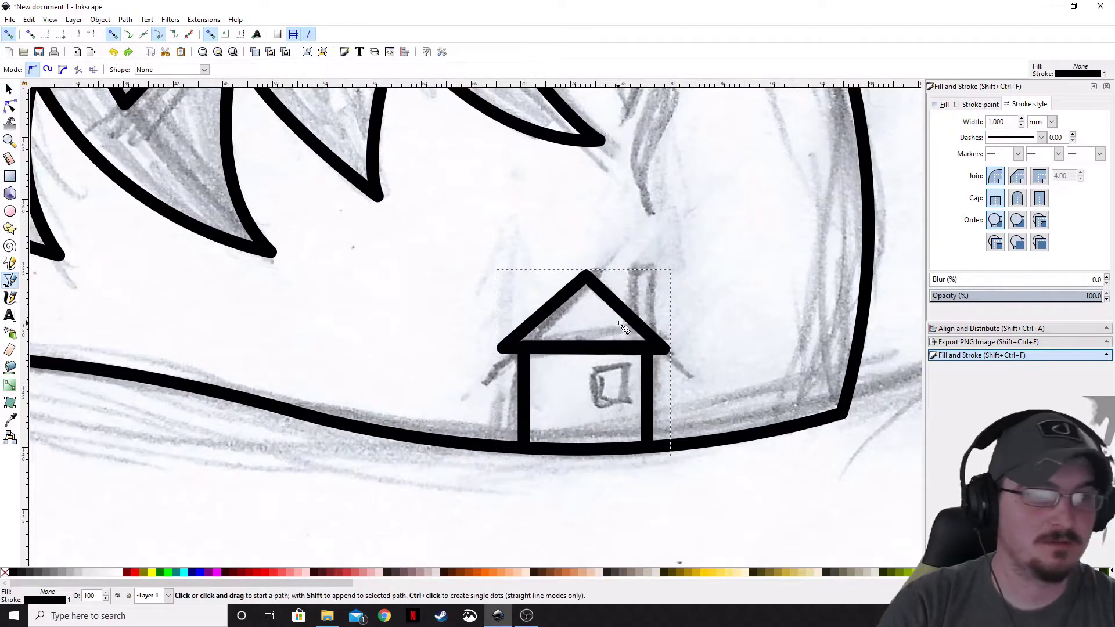
scroll(639, 317, "up", 3)
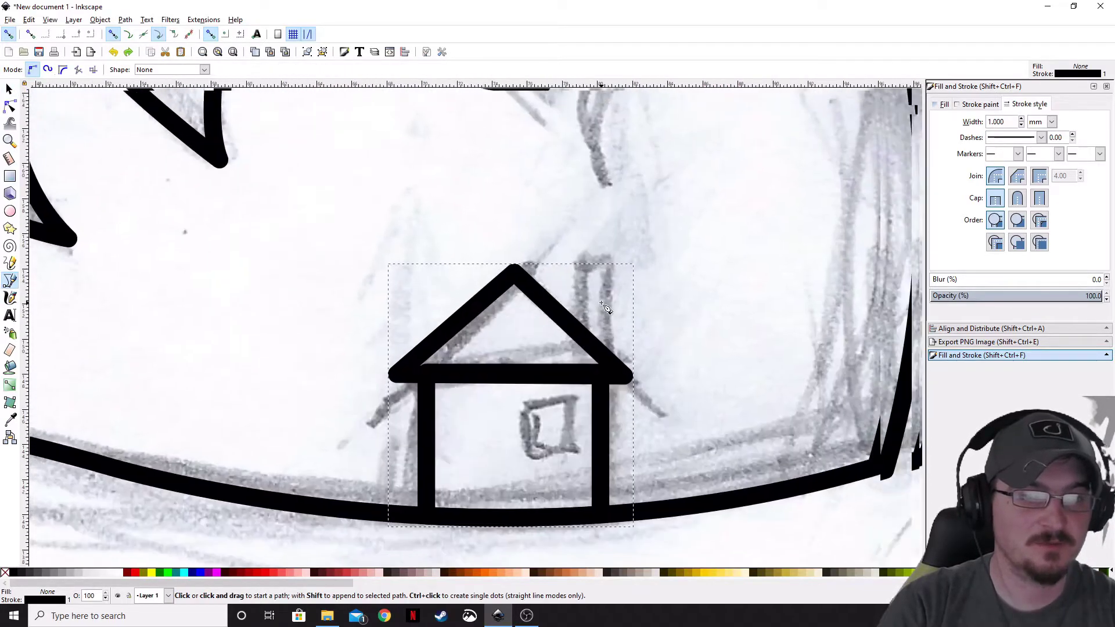
left_click(532, 205)
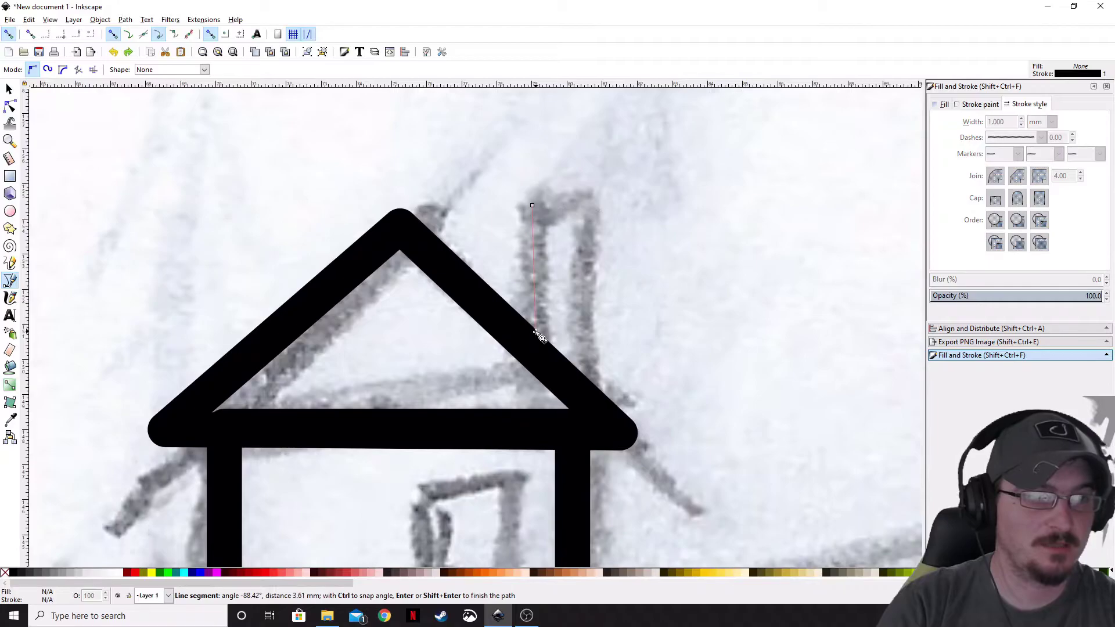
left_click(530, 347)
left_click(591, 403)
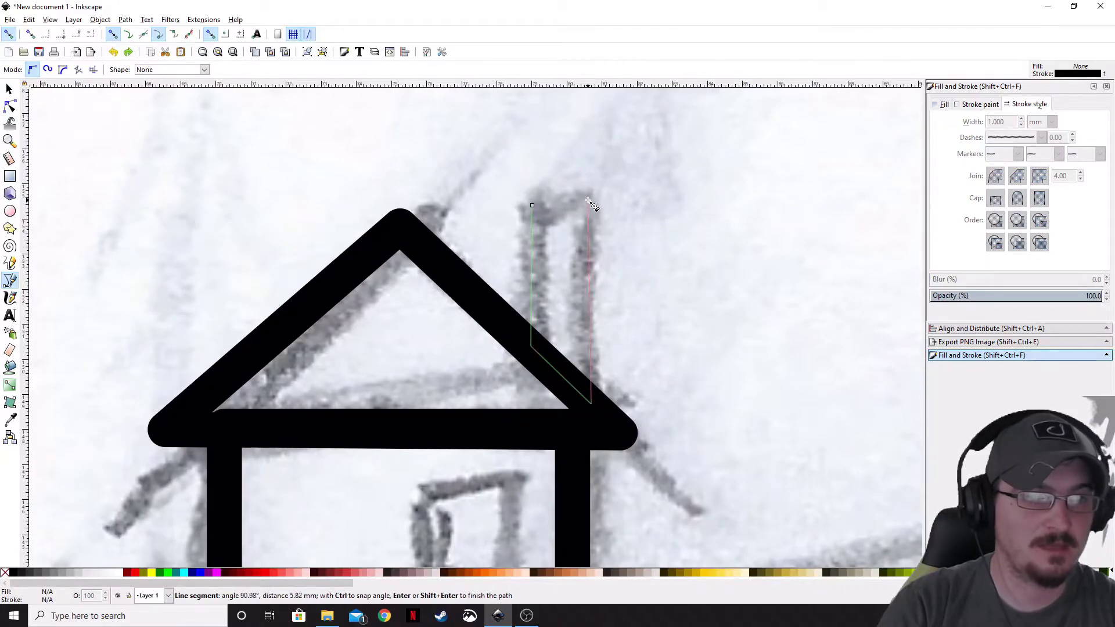
left_click(591, 204)
left_click(532, 205)
Give the chimney outline a 1 mm stroke width with Round join
scroll(557, 296, "down", 2)
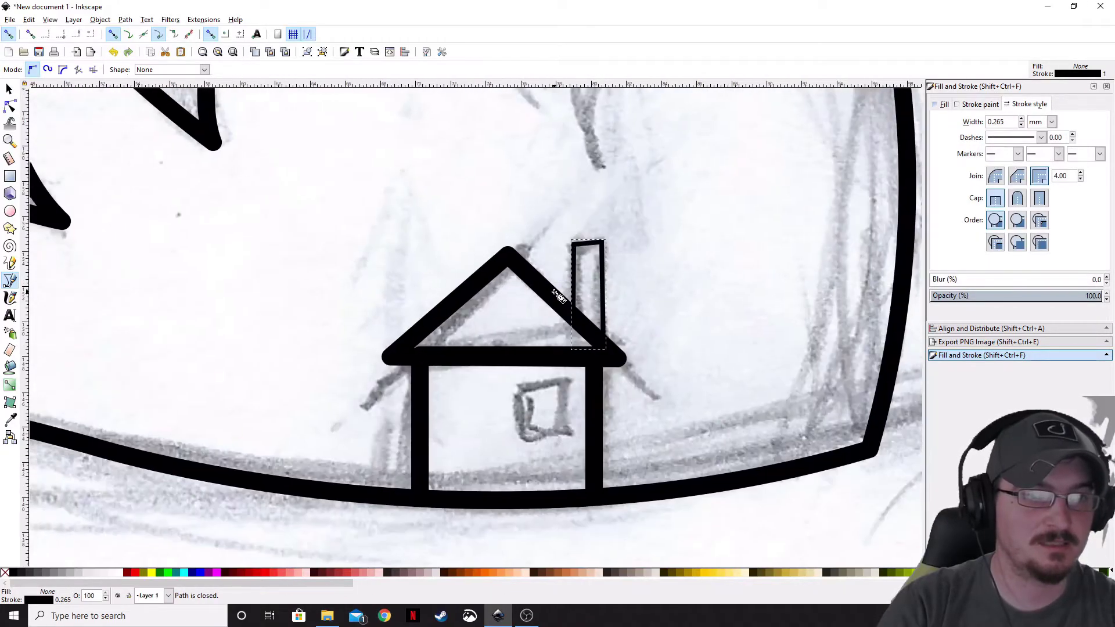
triple_click(996, 122)
type("1")
key("Return")
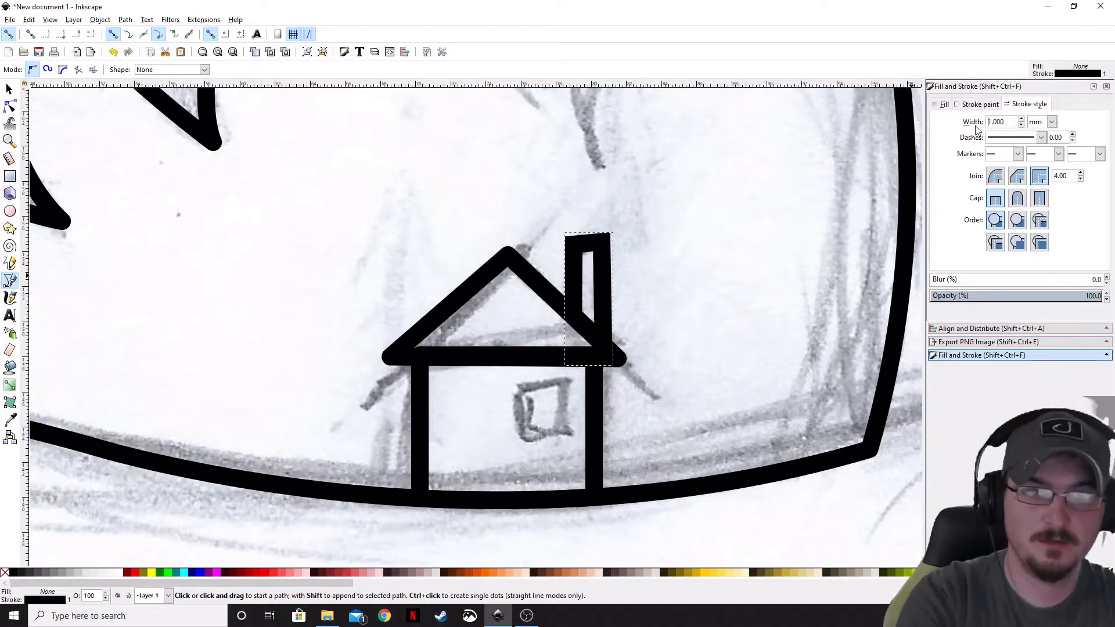
left_click(998, 181)
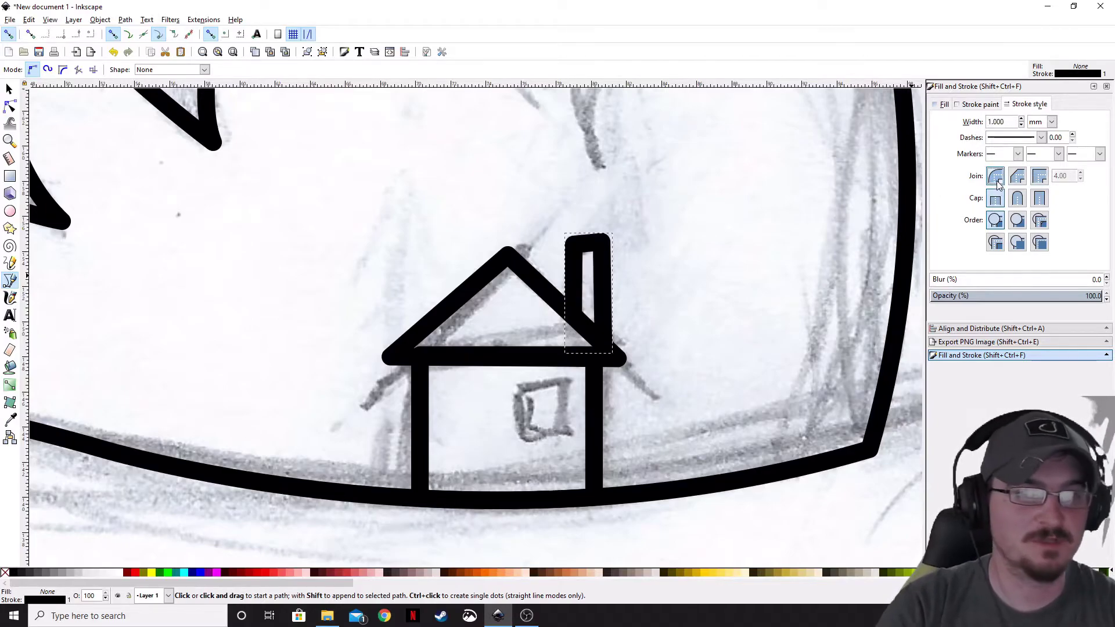
Select the chimney with the house outline and combine them into one path
left_click(9, 89)
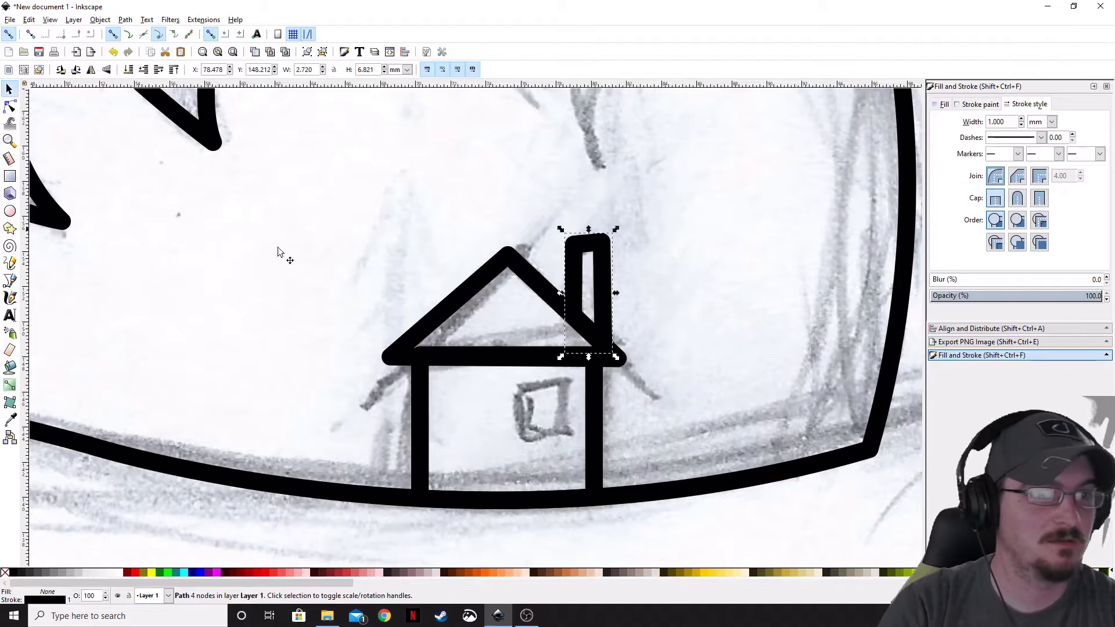
scroll(452, 272, "down", 1)
left_click(443, 305, "shift")
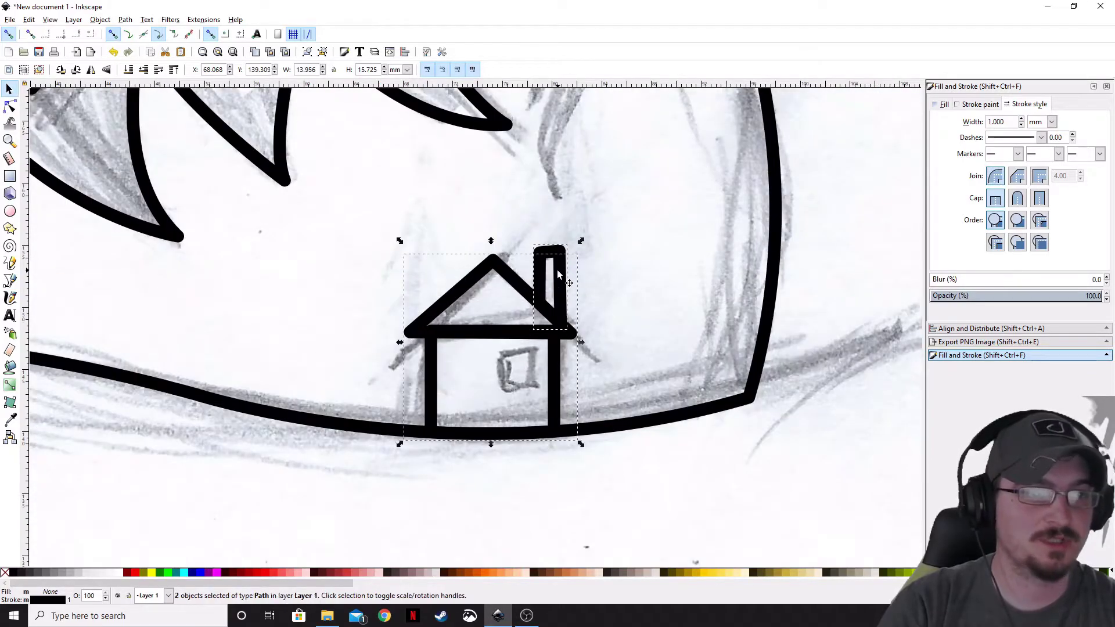
left_click(129, 20)
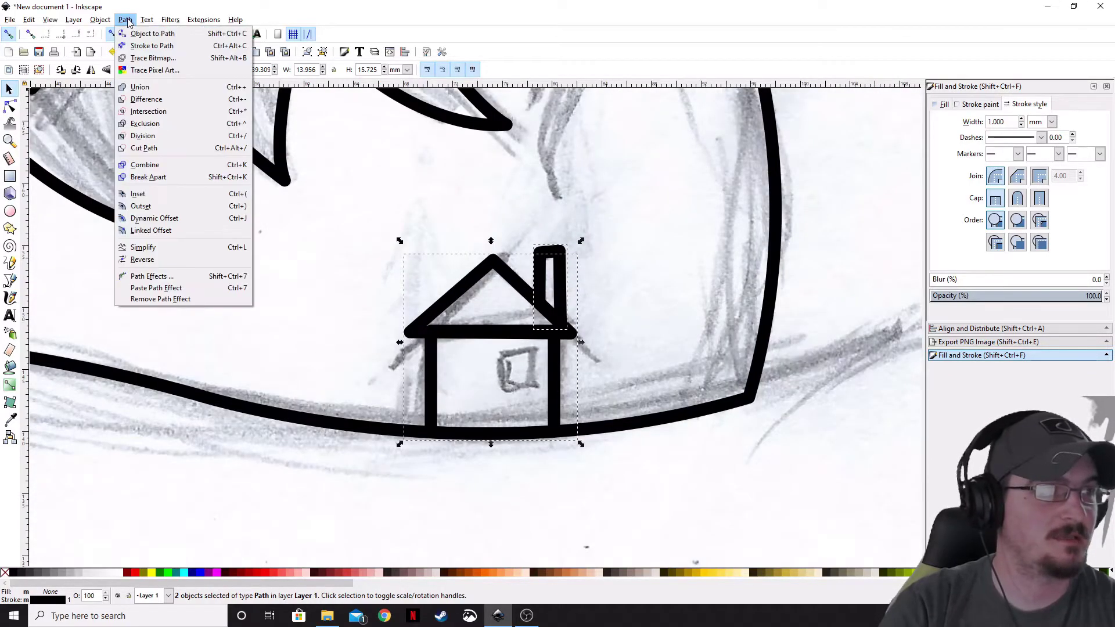
left_click(148, 167)
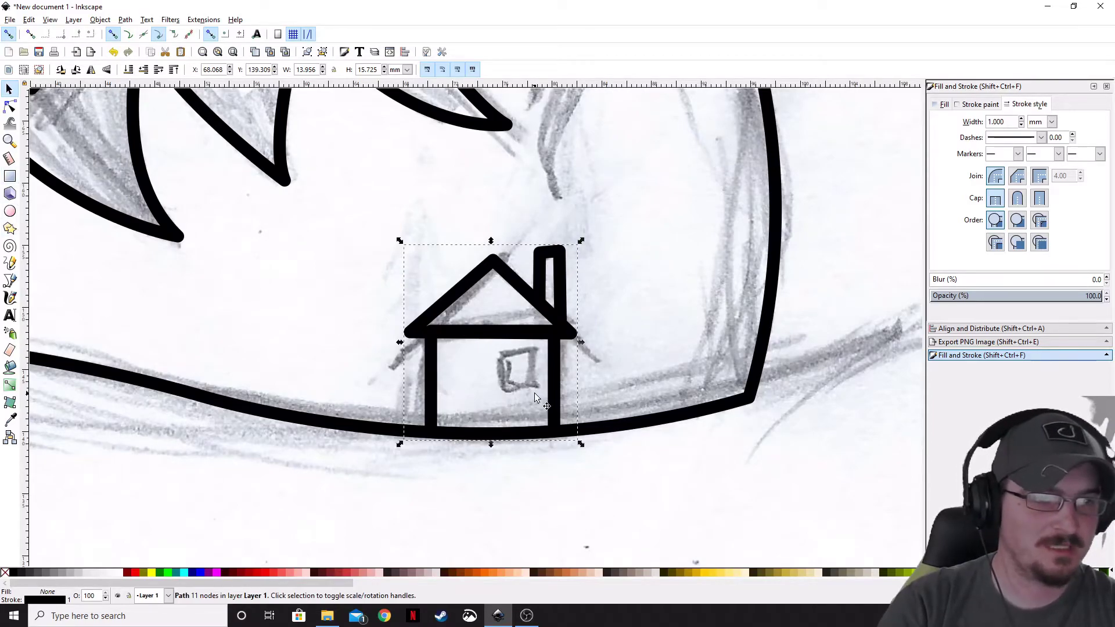
Draw a small square over the sketched window and cut it from the house with Path > Difference
left_click(10, 176)
left_click_drag(498, 352, 535, 389)
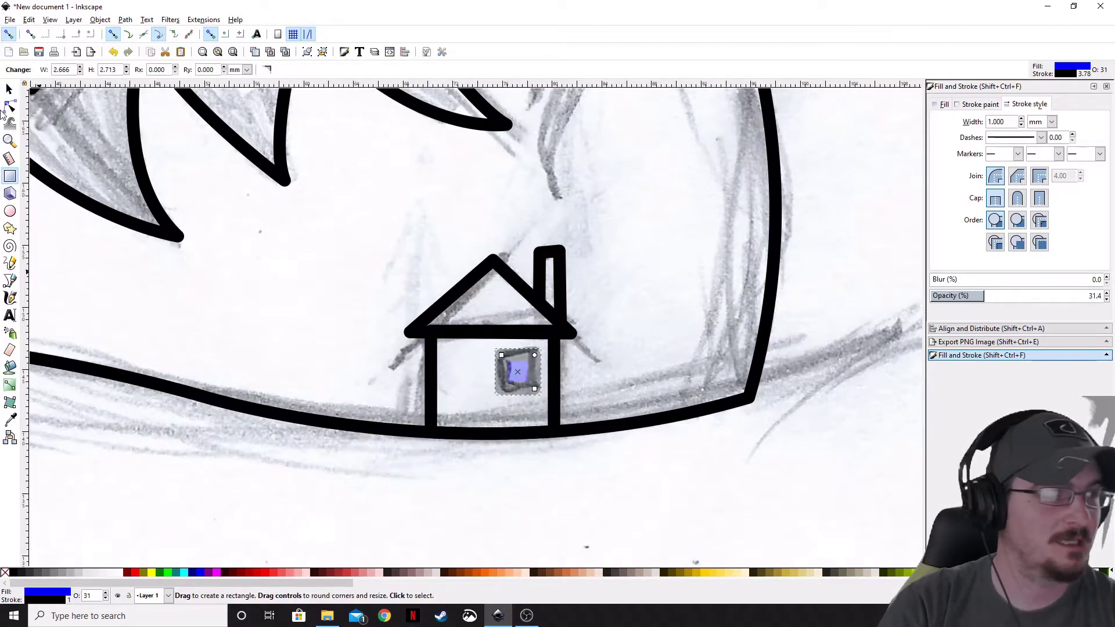
left_click(9, 89)
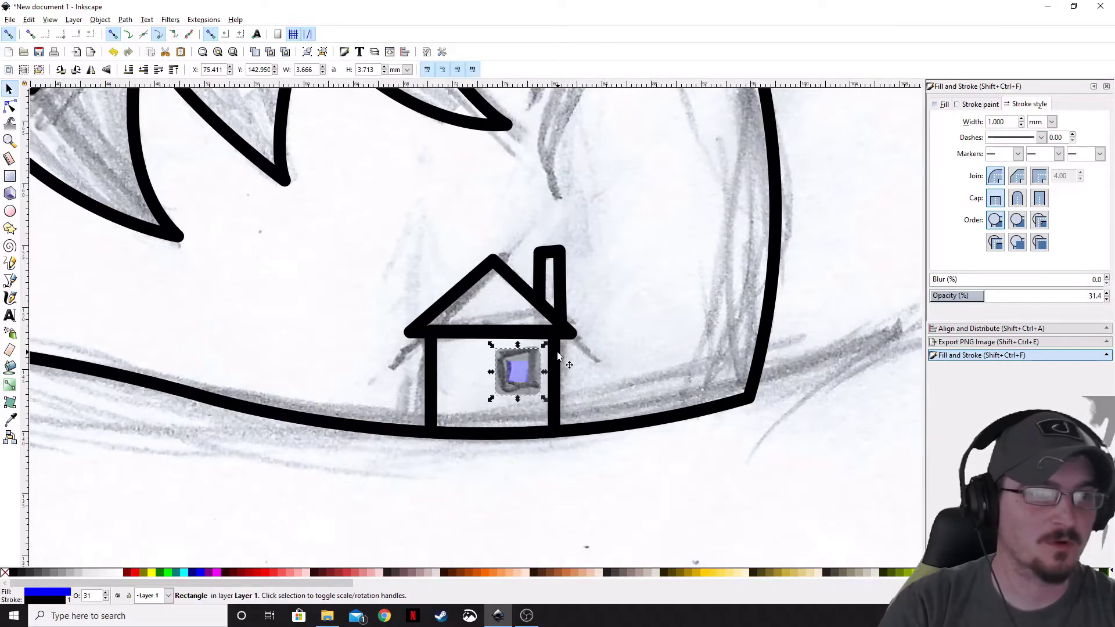
left_click(430, 357, "shift")
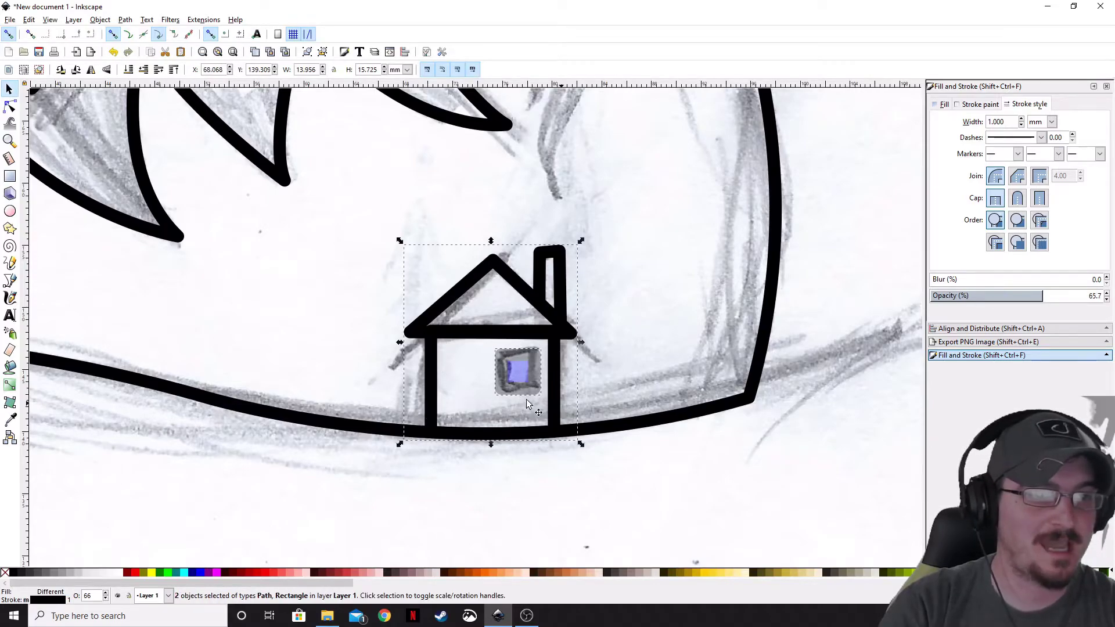
left_click(125, 20)
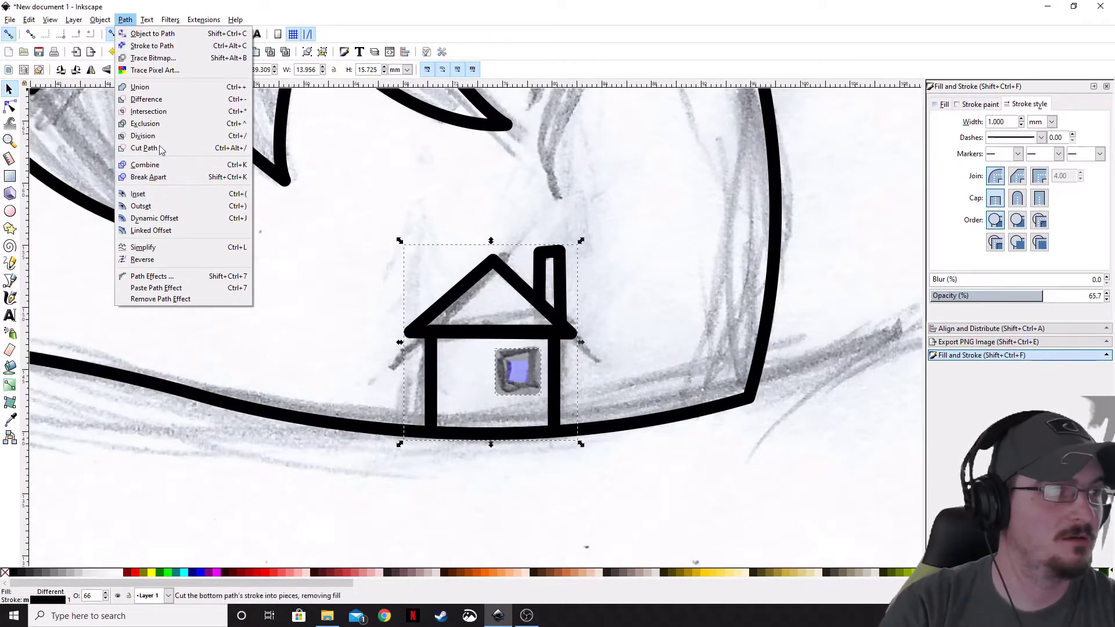
left_click(150, 99)
Test-fill the house green to check the window hole, then undo the fill
left_click_drag(503, 501, 554, 496)
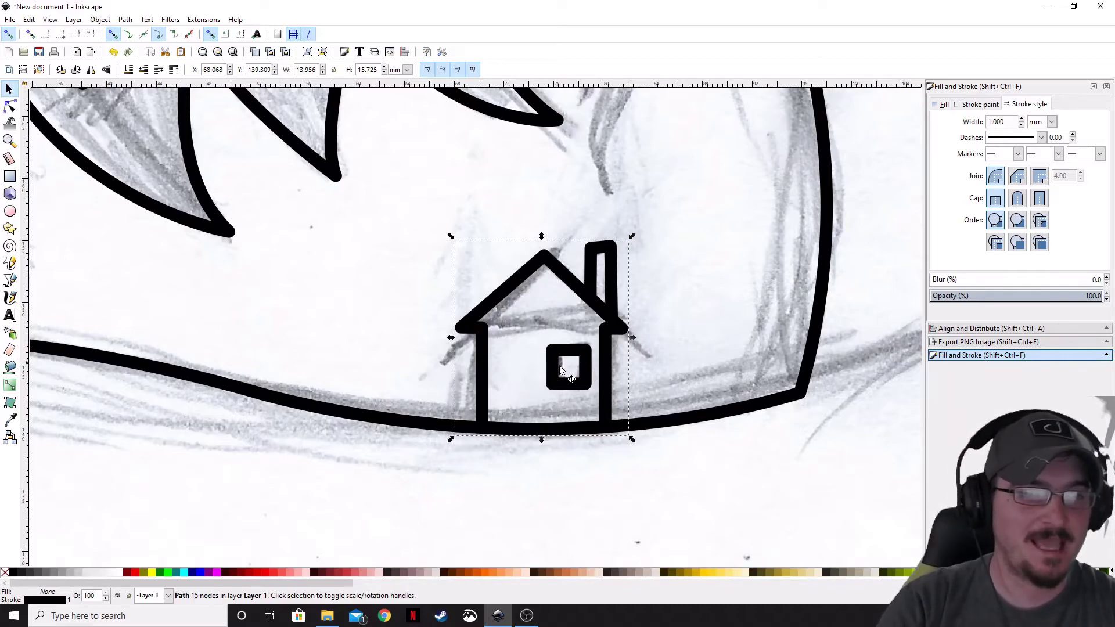
left_click(170, 574)
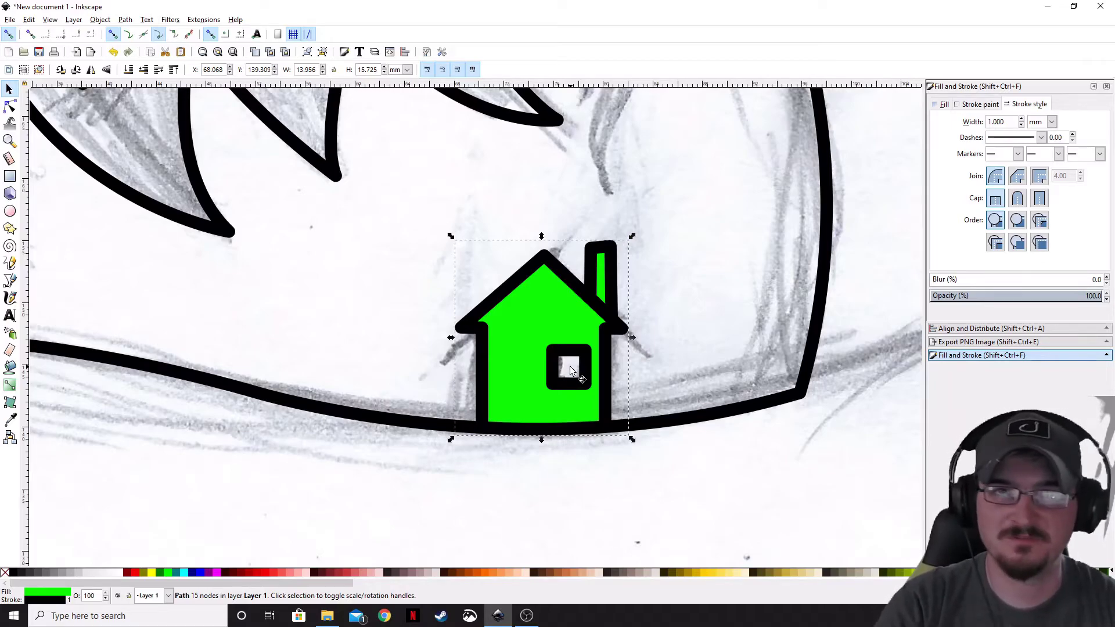
key("ctrl+z")
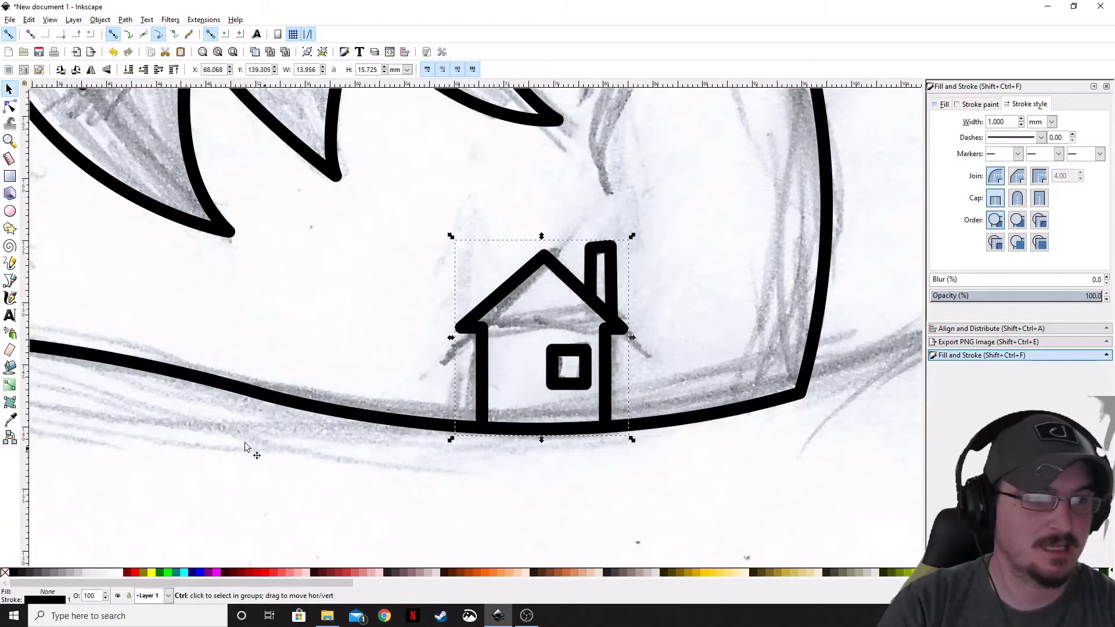
scroll(245, 447, "down", 3)
scroll(524, 453, "up", 1)
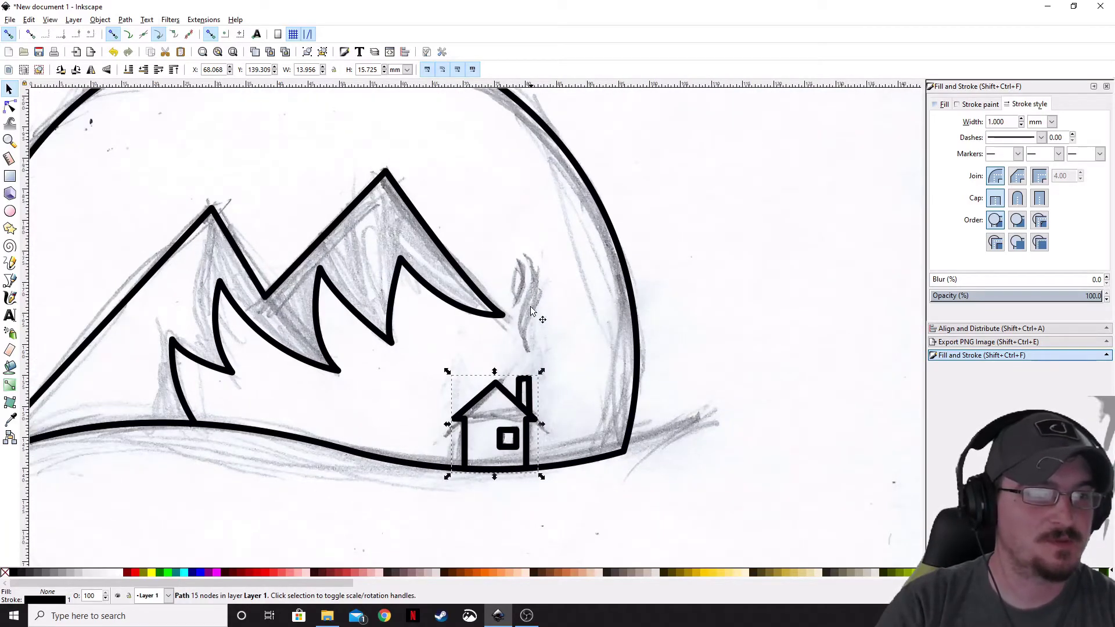
Trace a closed, curved smoke-wisp outline rising beside the chimney with the Bezier pen
left_click(10, 280)
scroll(465, 349, "up", 2)
left_click(503, 419)
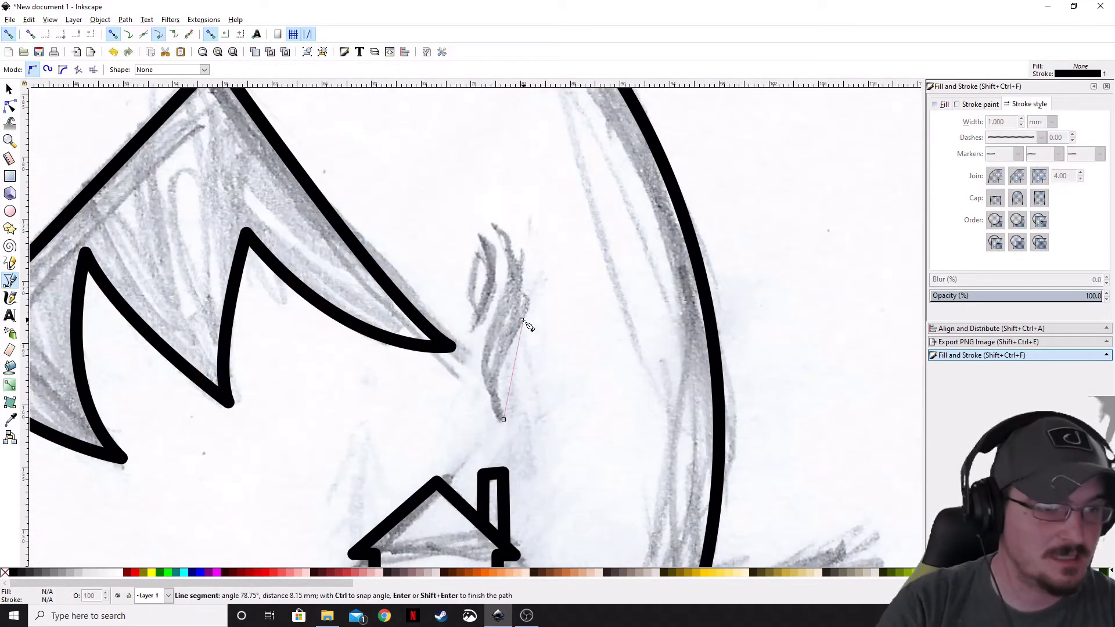
left_click_drag(523, 321, 567, 290)
key("Return")
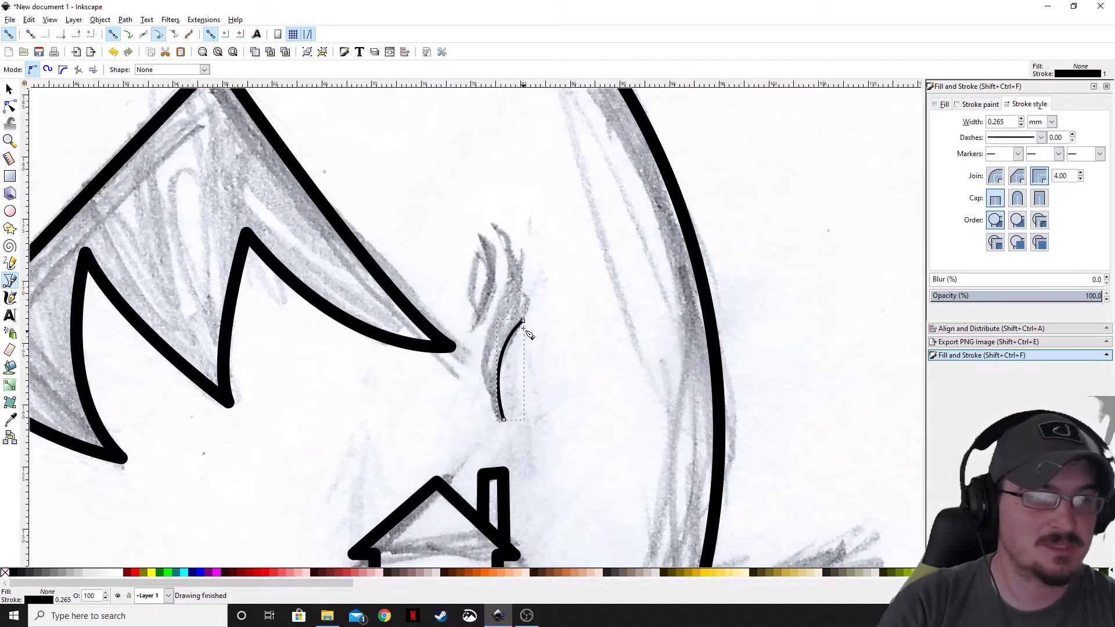
left_click(523, 321)
left_click_drag(498, 227, 445, 193)
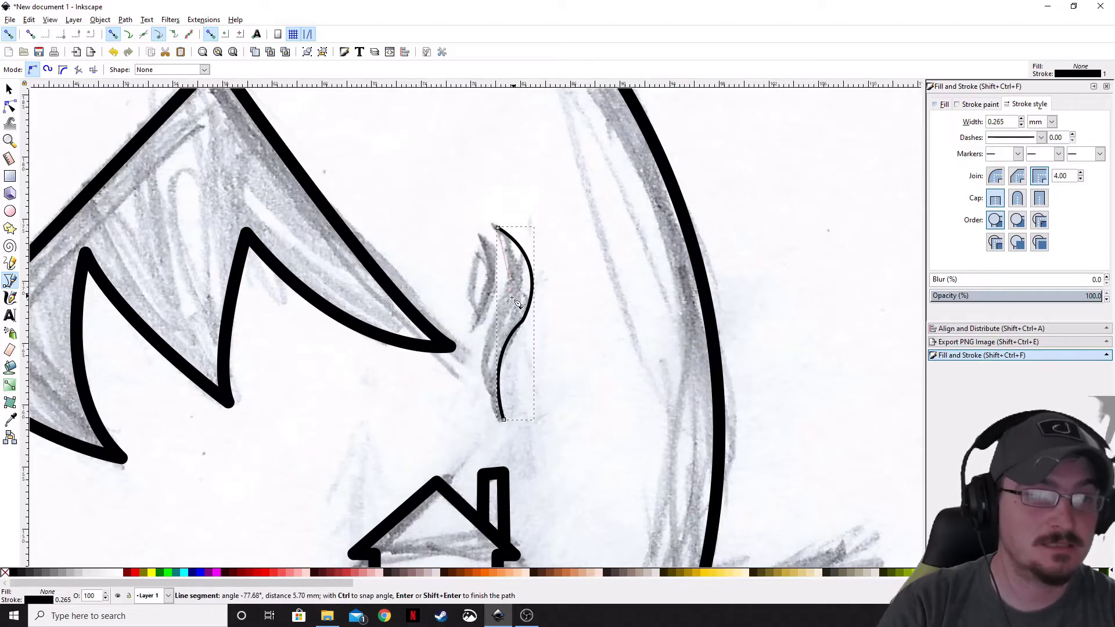
left_click_drag(498, 308, 492, 356)
key("Return")
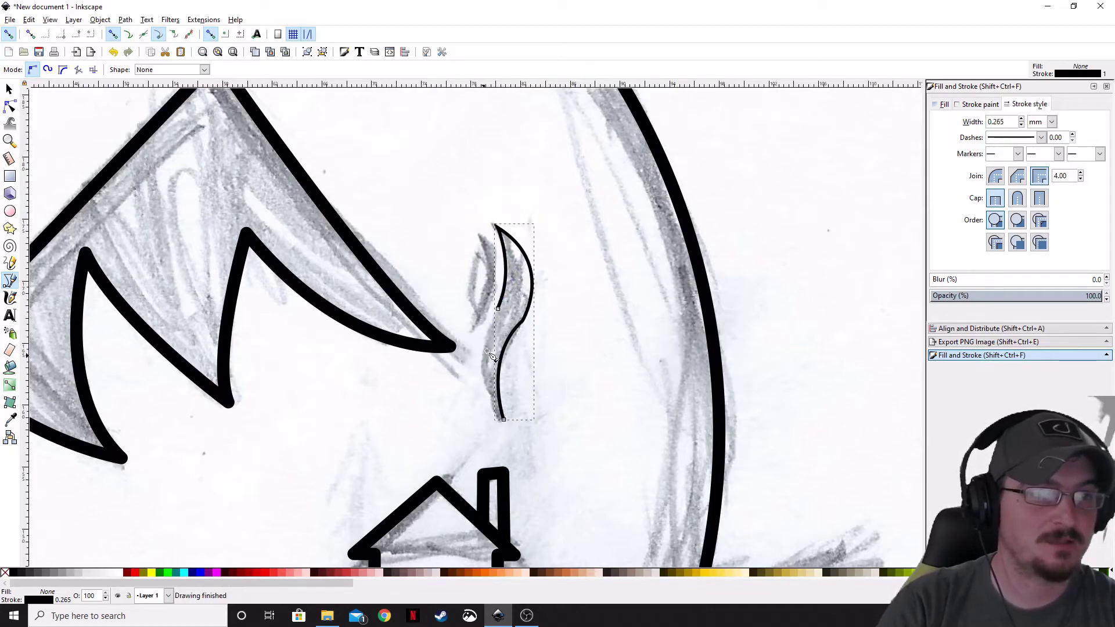
left_click_drag(504, 419, 548, 463)
left_click(498, 309)
Reshape the wisp's curves and nodes with the Node tool to match the sketch
left_click(10, 105)
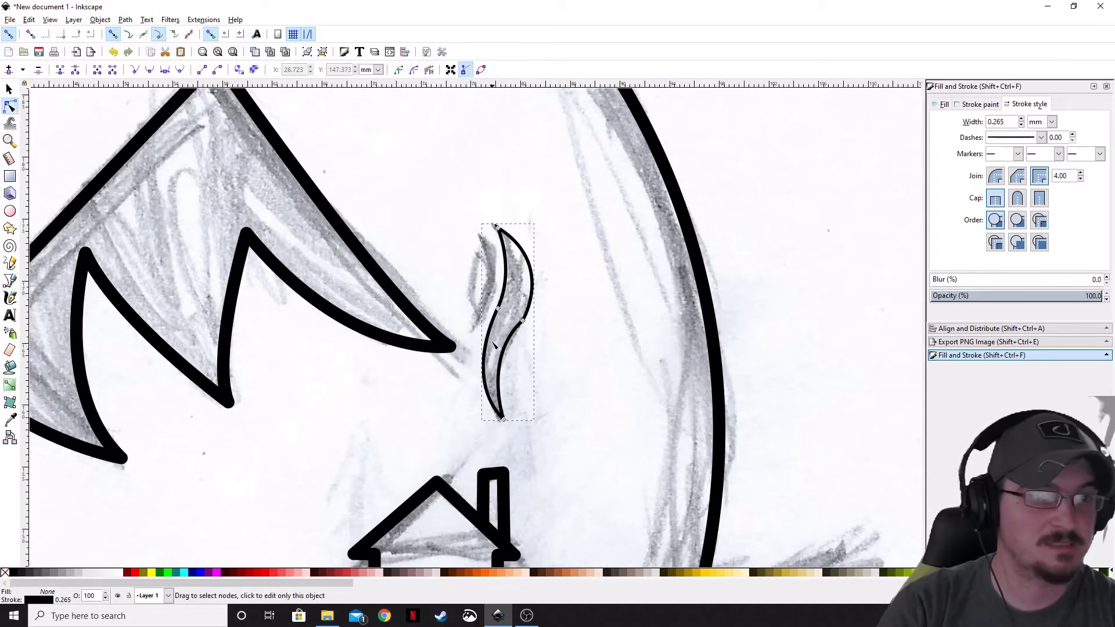
left_click_drag(523, 320, 549, 265)
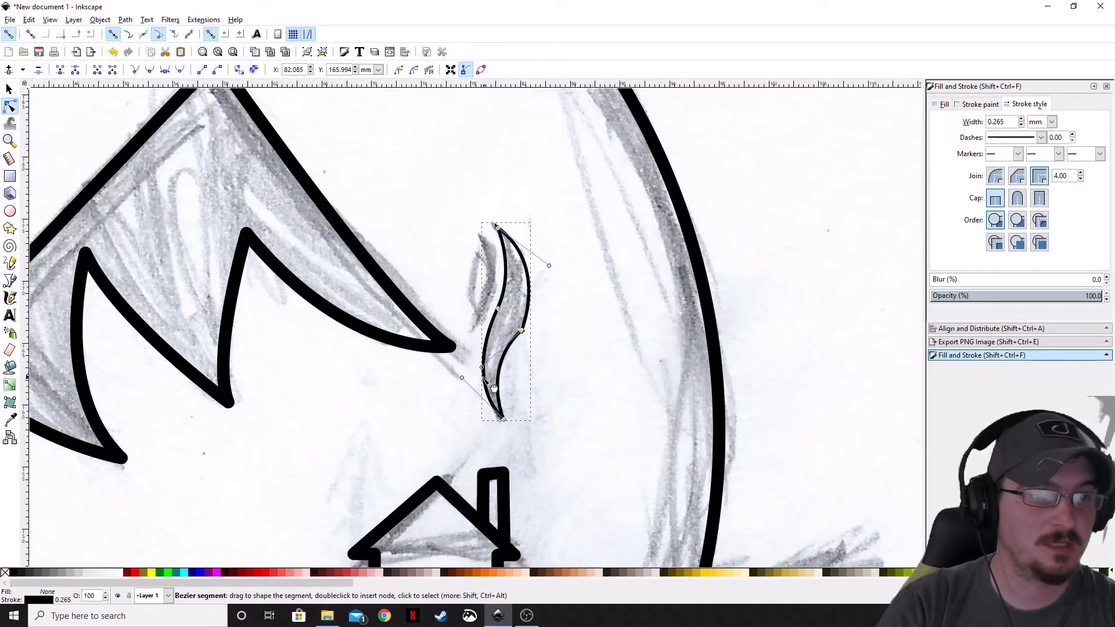
left_click_drag(482, 367, 491, 380)
left_click_drag(521, 330, 514, 331)
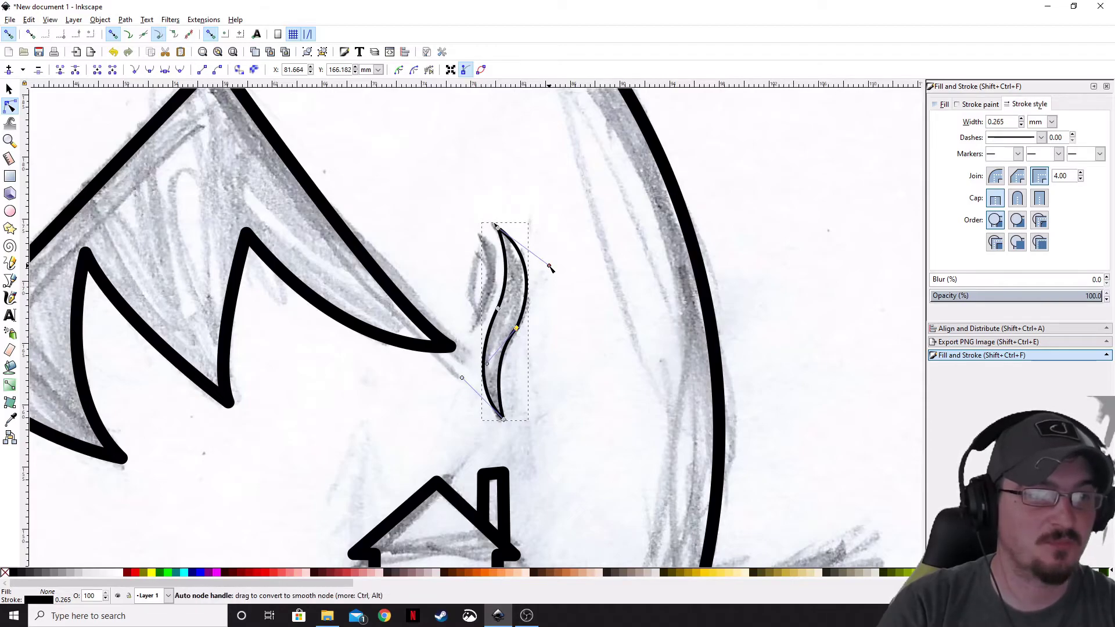
scroll(520, 319, "up", 4)
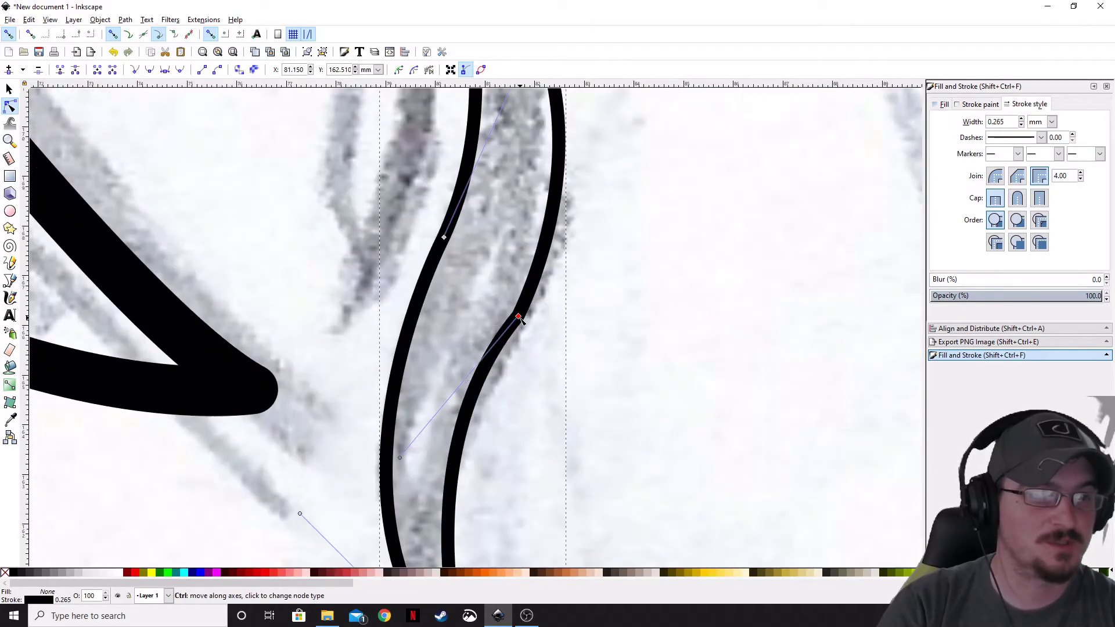
left_click(523, 312)
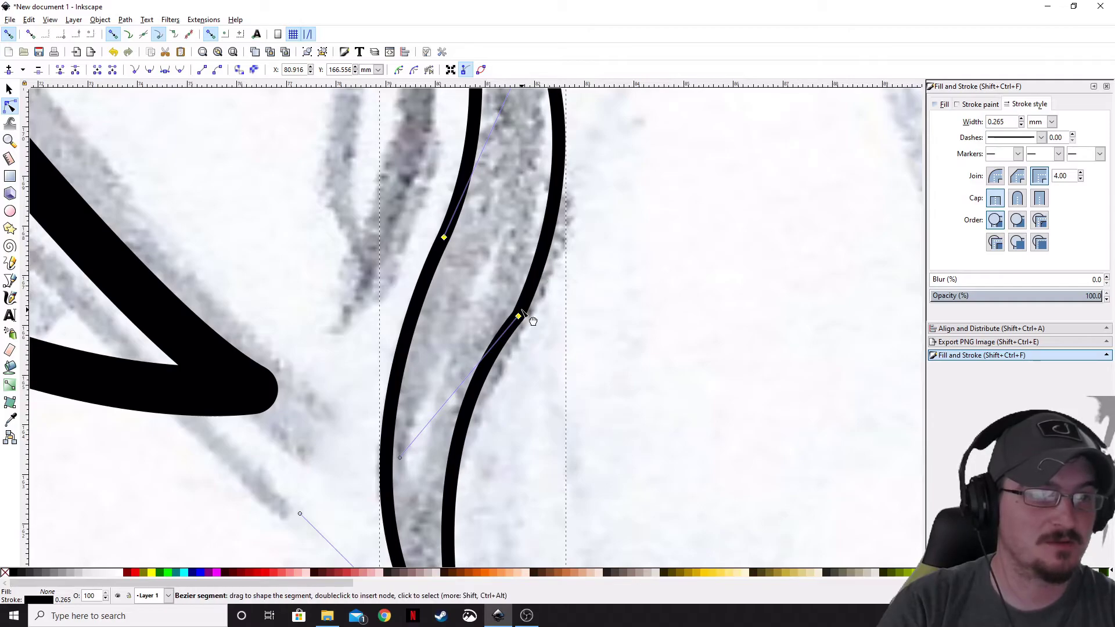
scroll(534, 341, "down", 1)
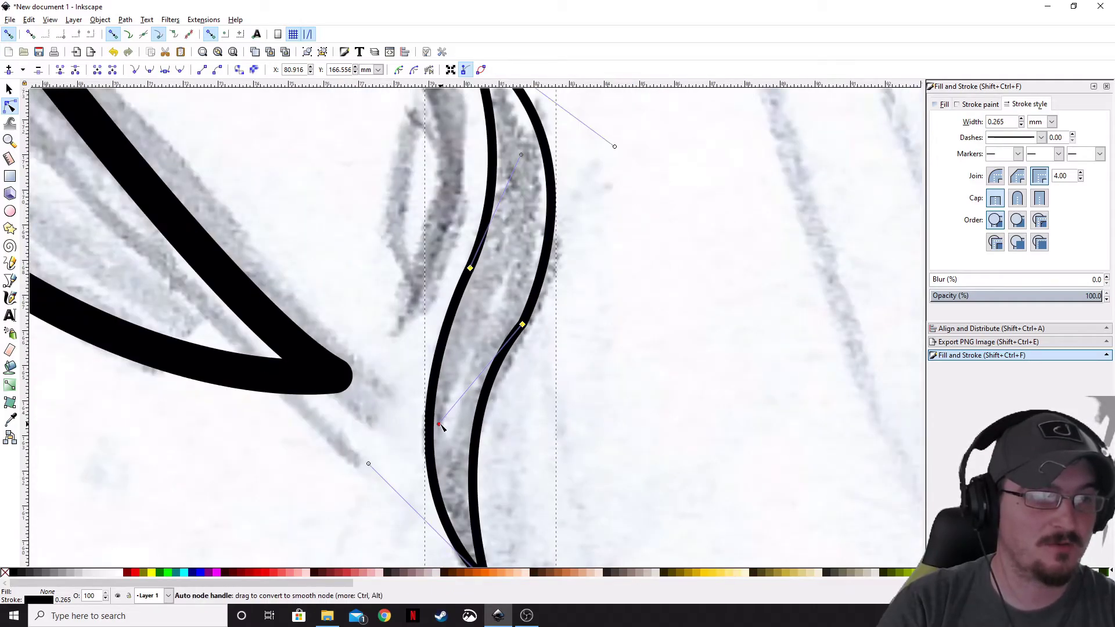
left_click_drag(441, 427, 457, 444)
scroll(653, 410, "down", 2)
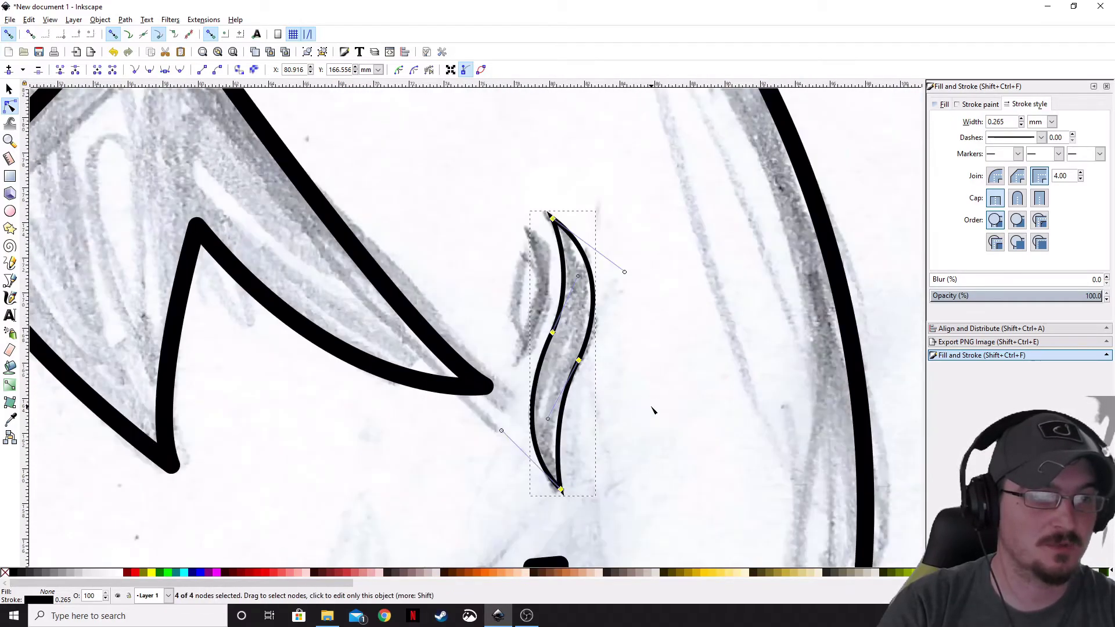
left_click_drag(653, 410, 623, 314)
Give the smoke wisp a 1 mm stroke width with Round join
left_click(9, 88)
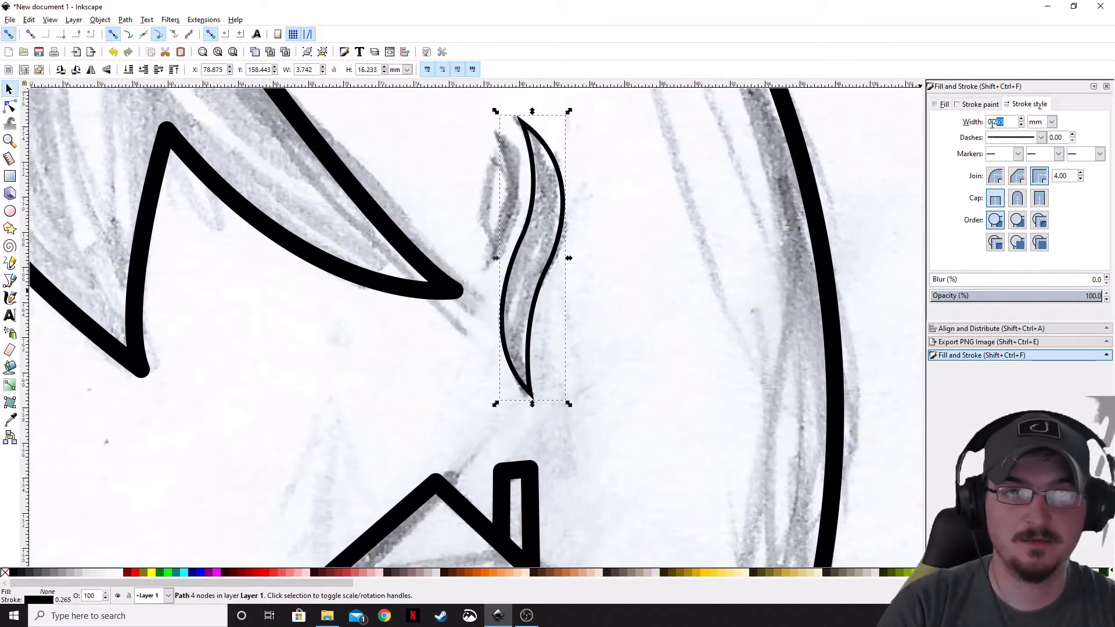
key("BackSpace")
key("BackSpace")
key("BackSpace")
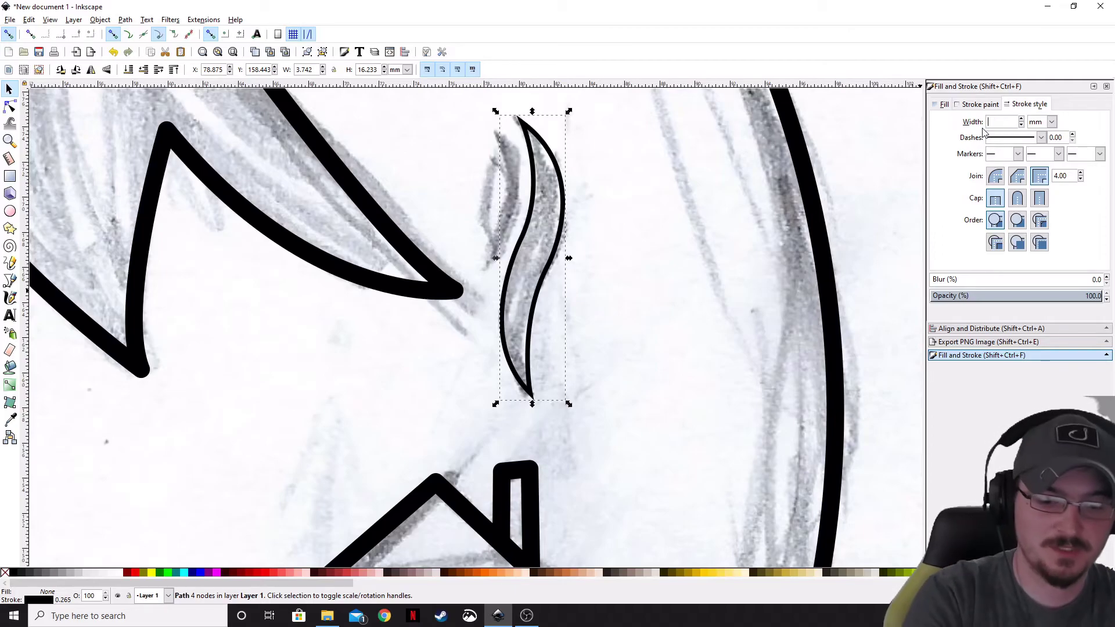
type("1")
key("Return")
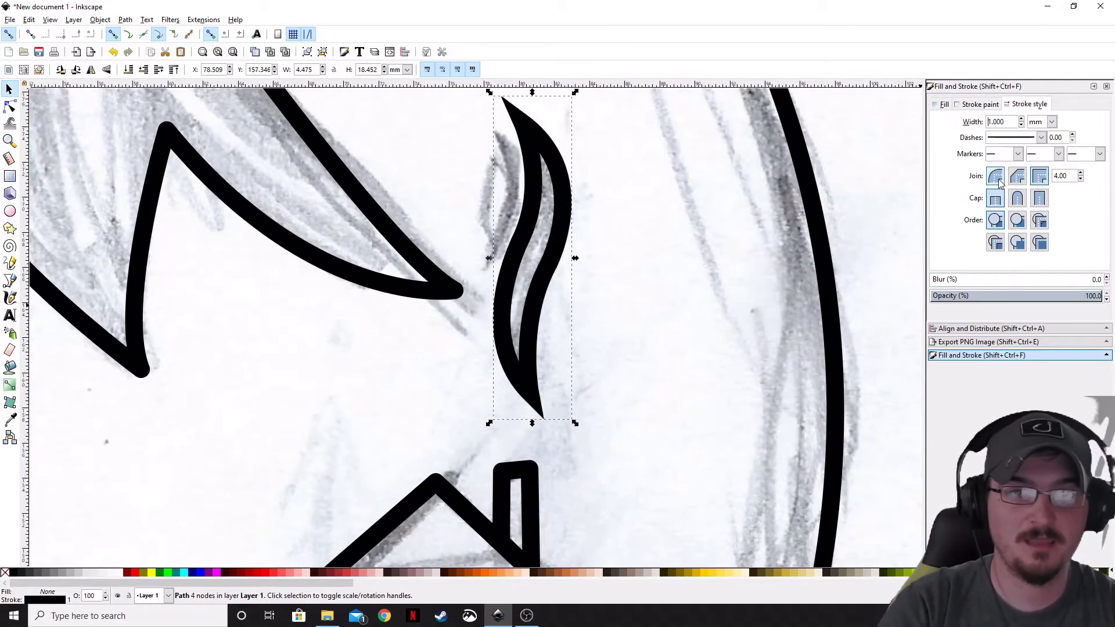
left_click(1000, 182)
scroll(436, 311, "down", 5)
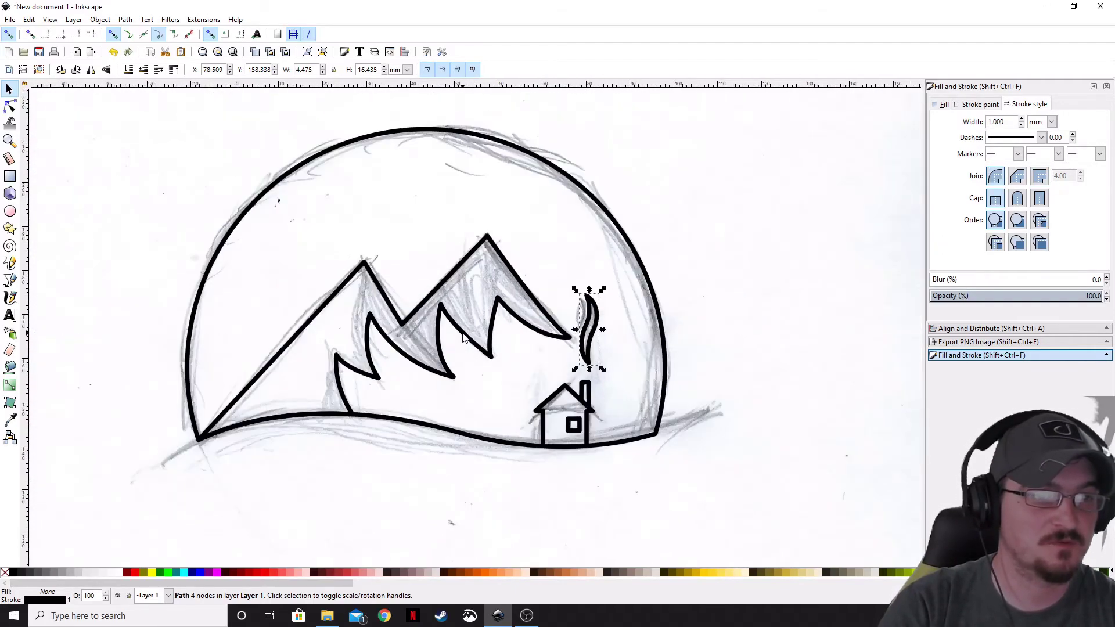
Fill the mountains and the house solid black
left_click_drag(463, 338, 508, 318)
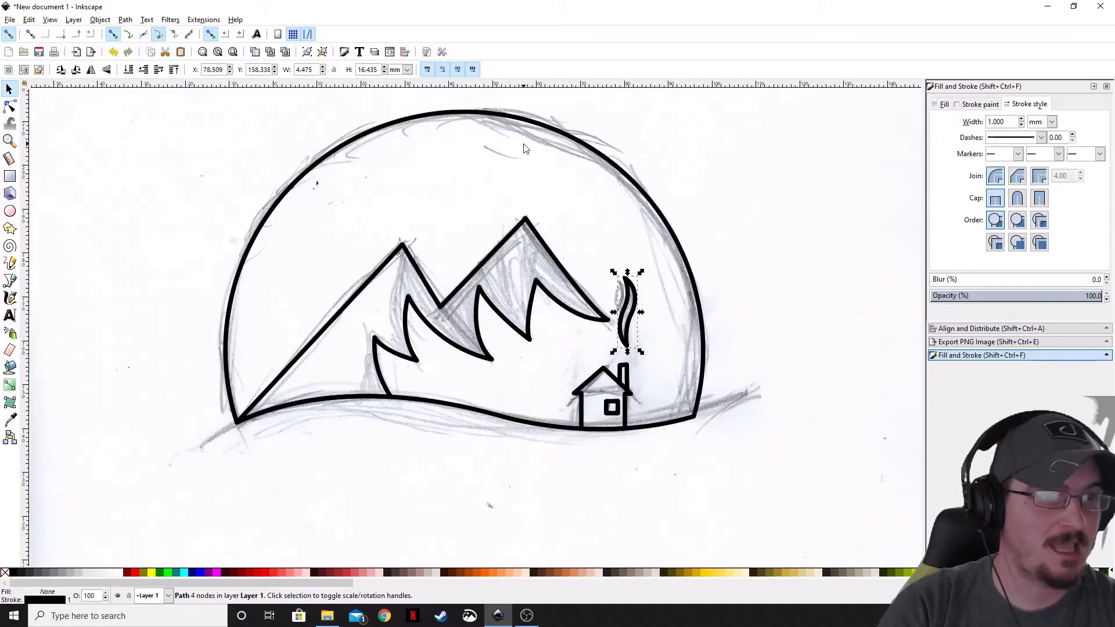
left_click(422, 277)
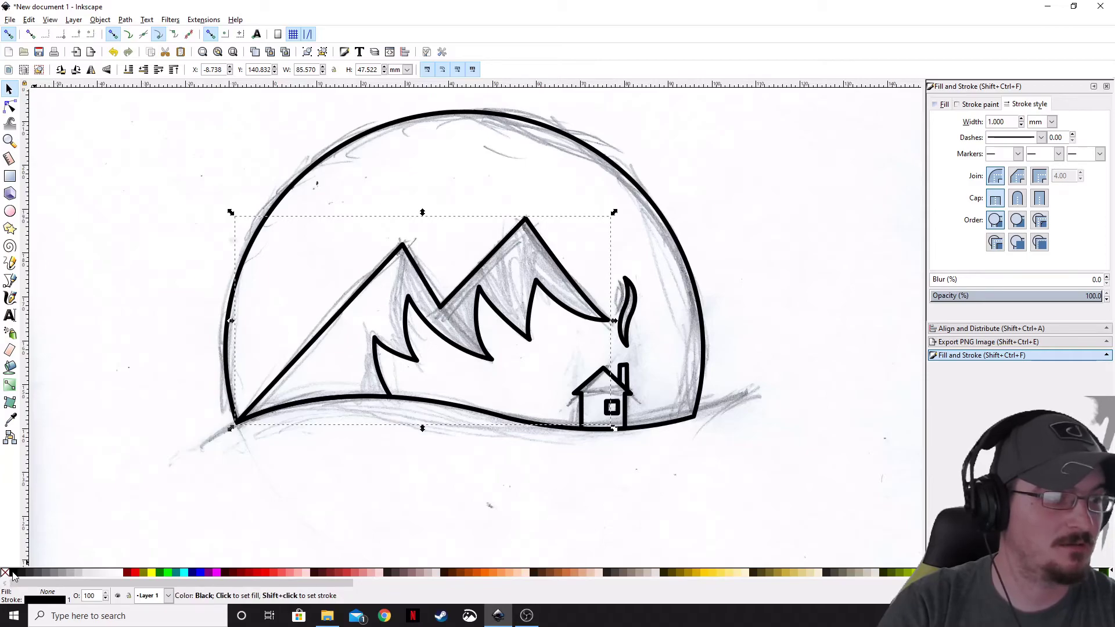
left_click(13, 575)
left_click(588, 380)
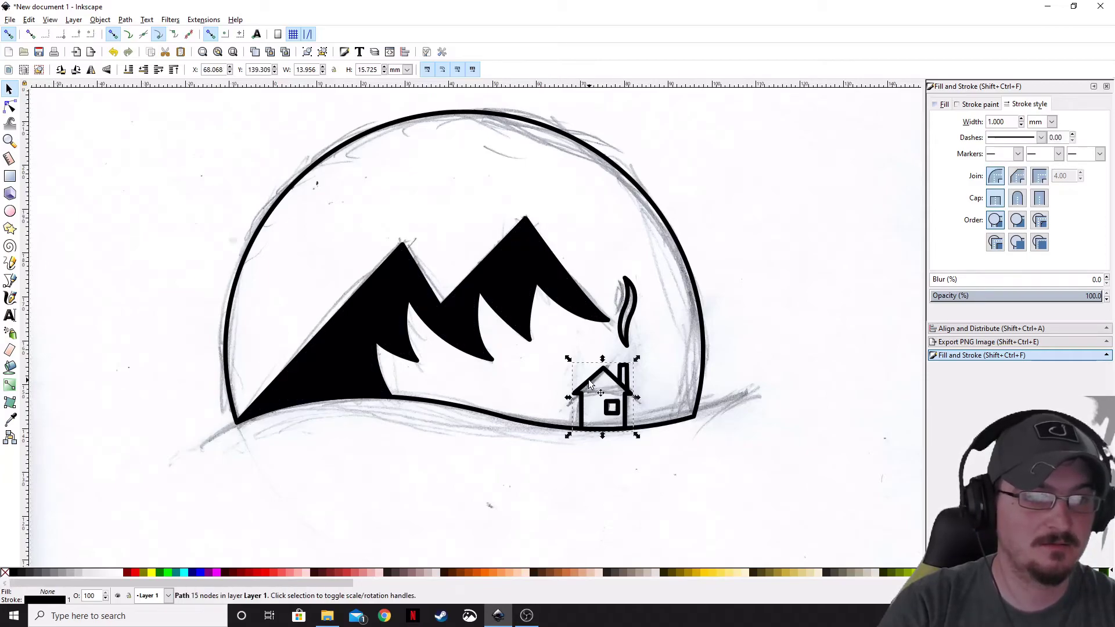
left_click(14, 573)
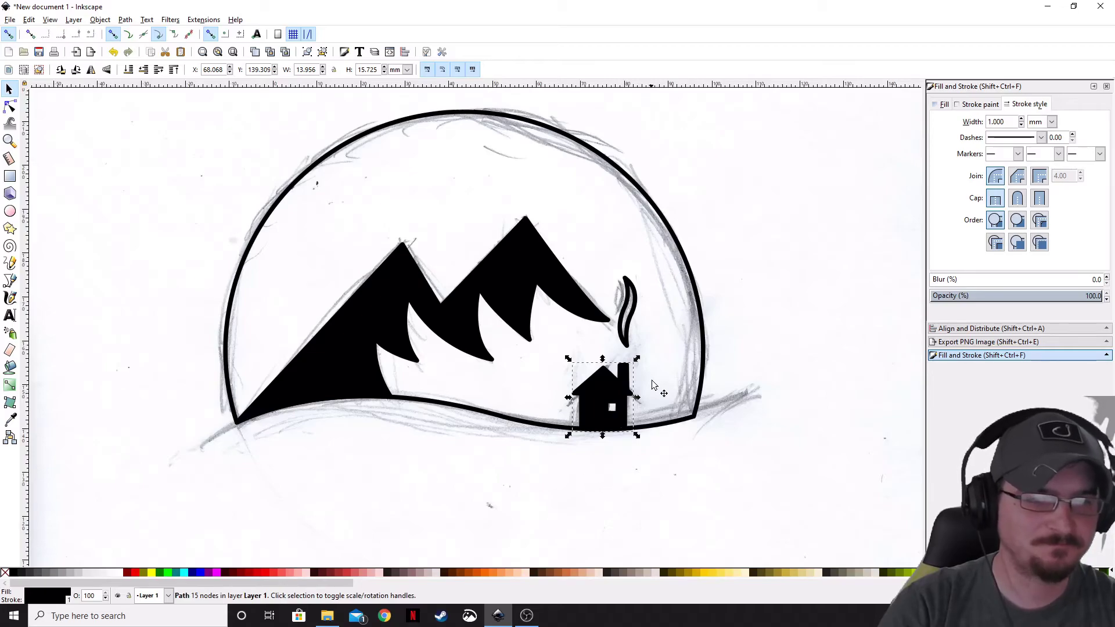
Fill the smoke wisp 60% gray and select the pencil sketch image
left_click(634, 305)
left_click(50, 574)
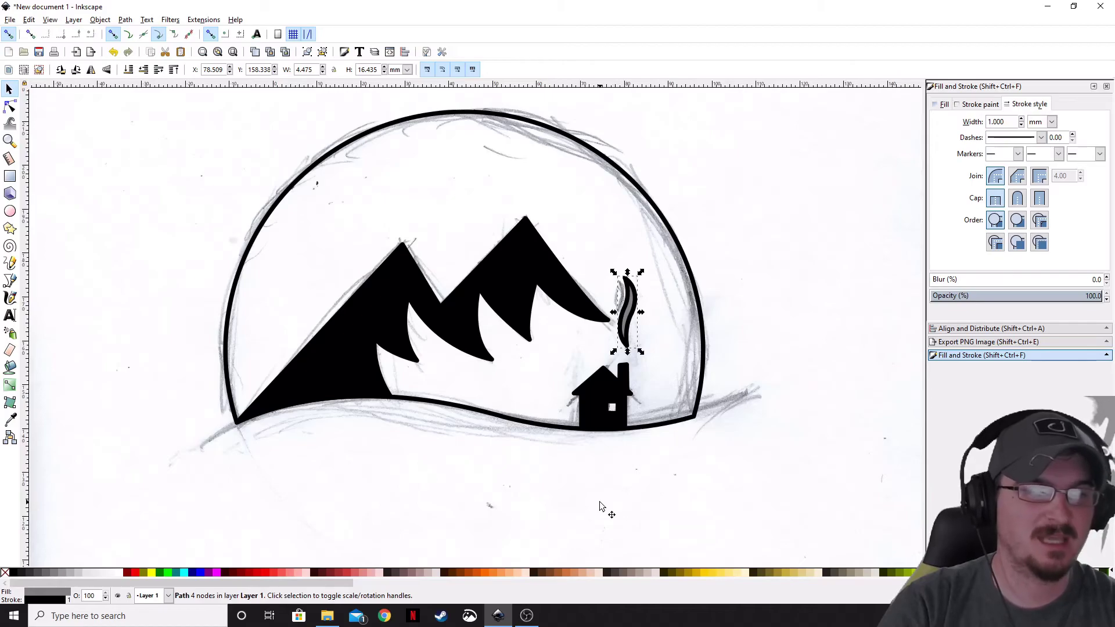
left_click(503, 505)
scroll(431, 490, "down", 3)
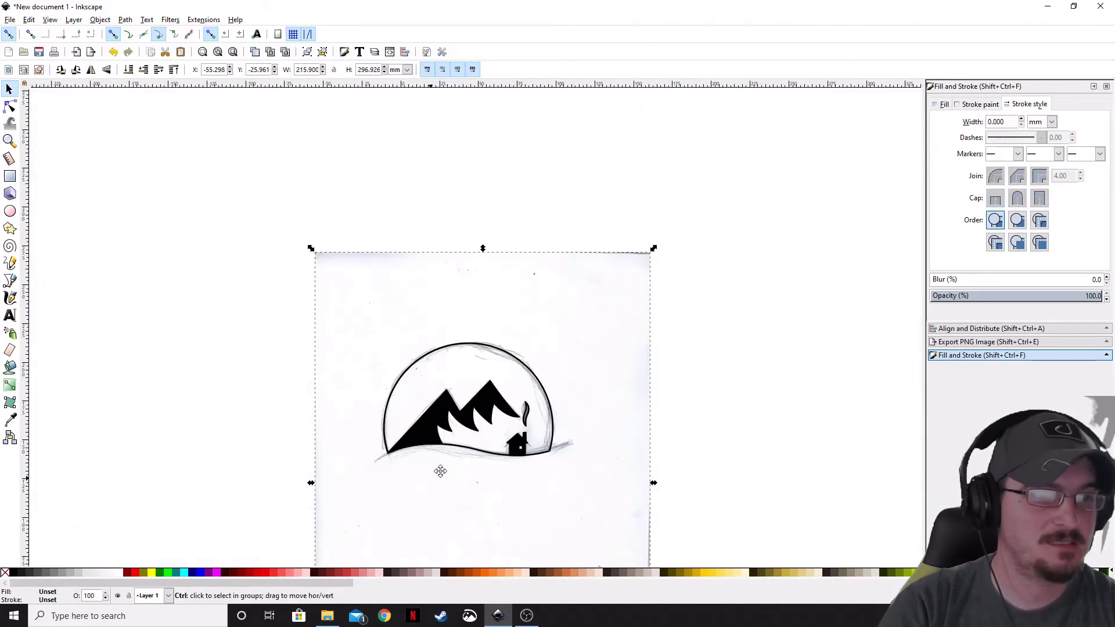
scroll(764, 306, "left", 2)
Delete the pencil sketch image, leaving only the vector dome logo
key("Delete")
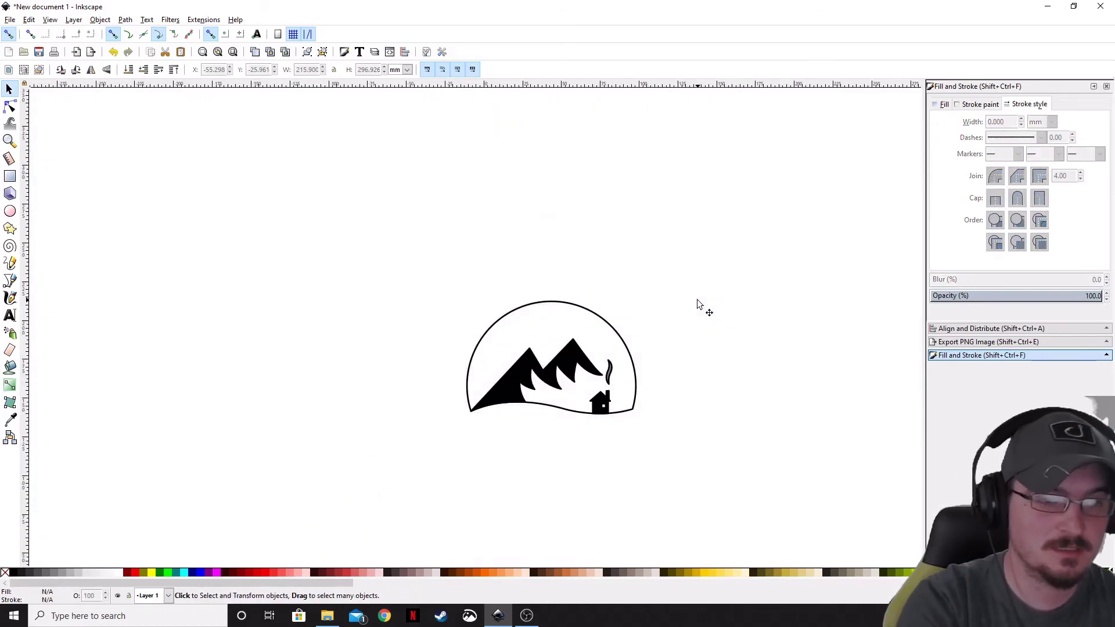
scroll(610, 378, "up", 2)
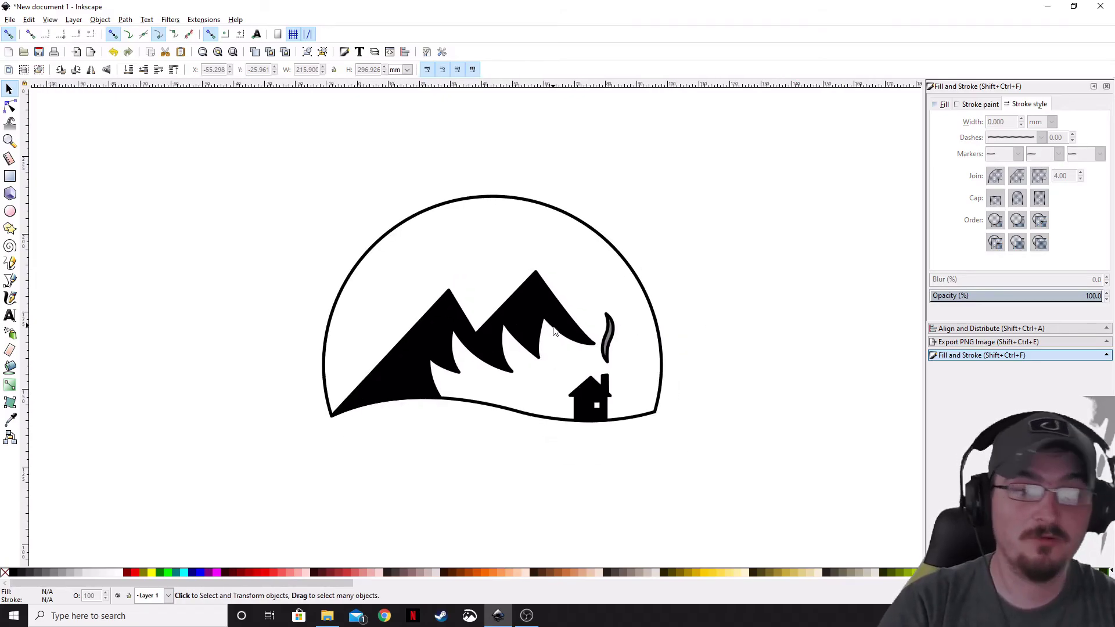